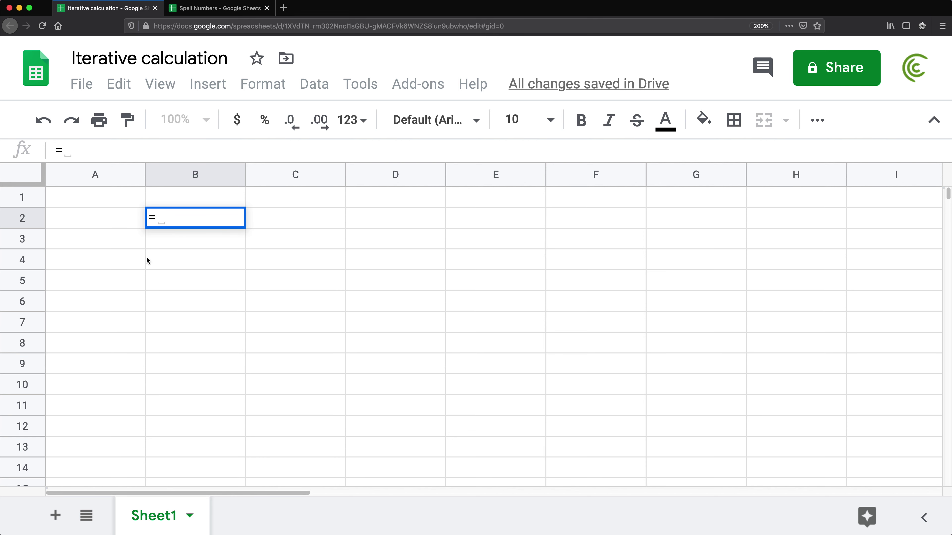
# Enter the self-referencing formula =B2+5 in cell B2.
pyautogui.write('B2')
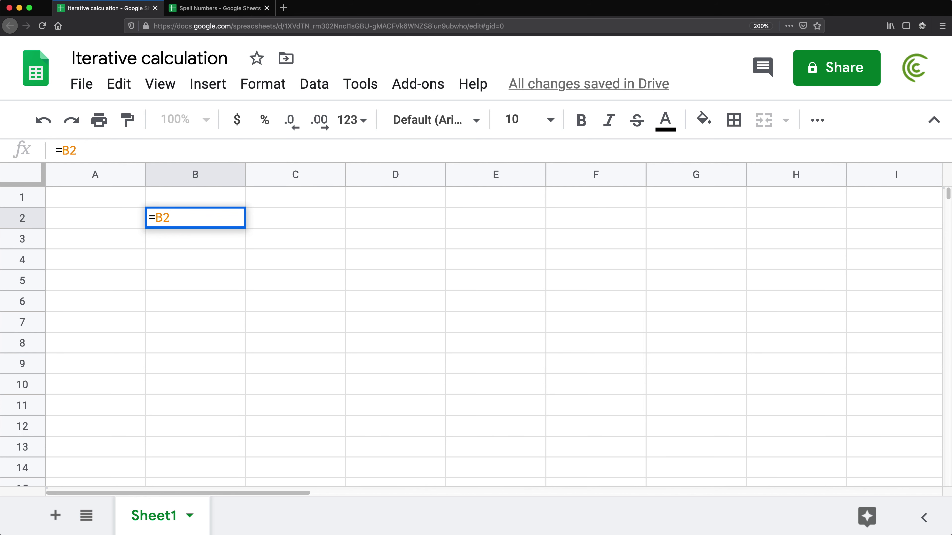
pyautogui.write('+5')
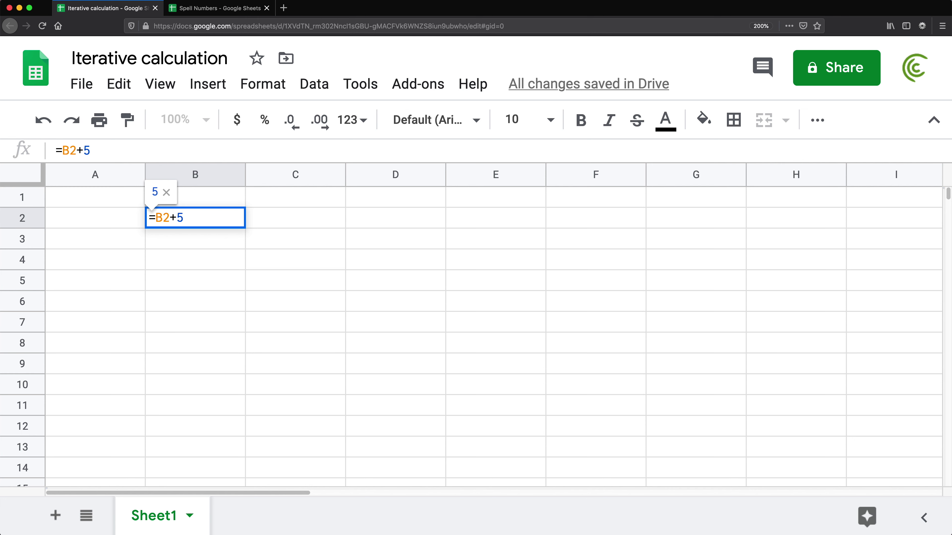
pyautogui.press('Return')
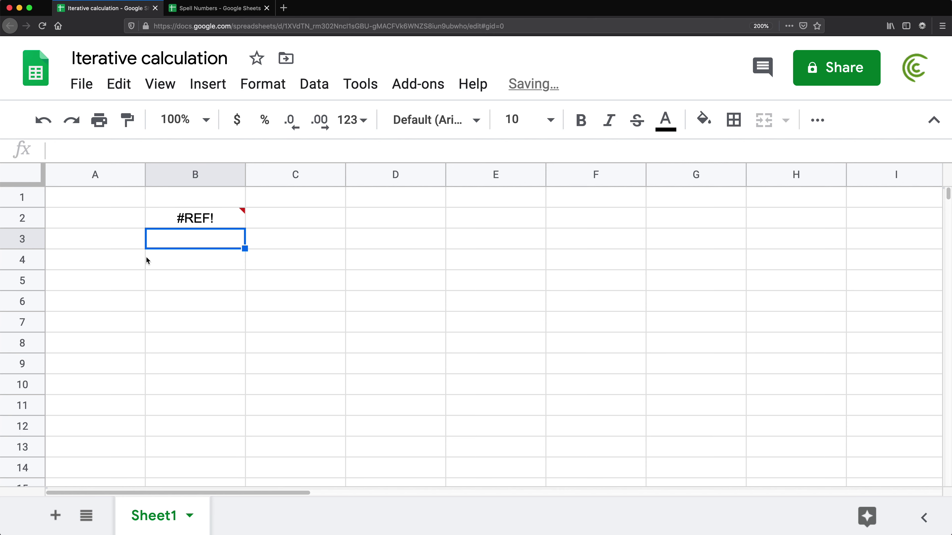
# Examine the error note on cell B2 and review the cell's formula without changing it.
pyautogui.click(211, 223)
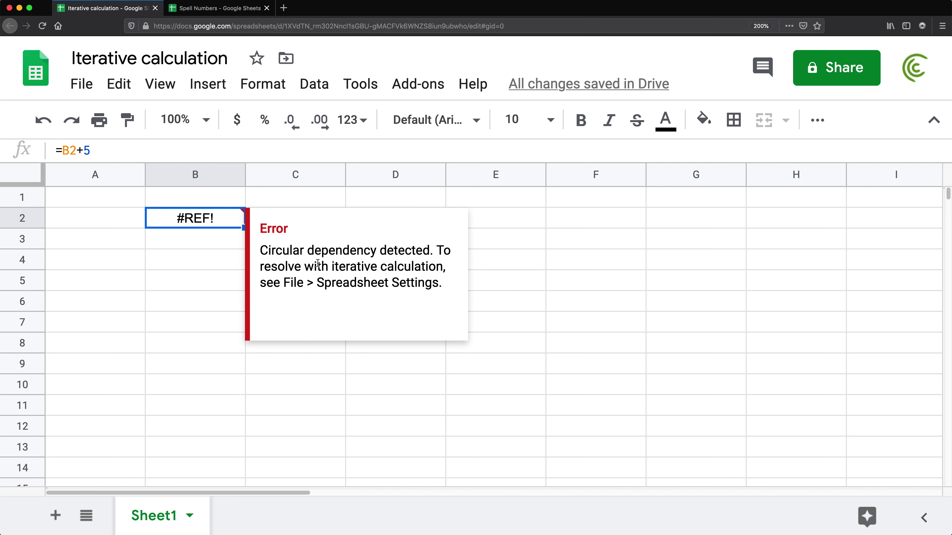
pyautogui.moveTo(261, 252); pyautogui.dragTo(422, 250)
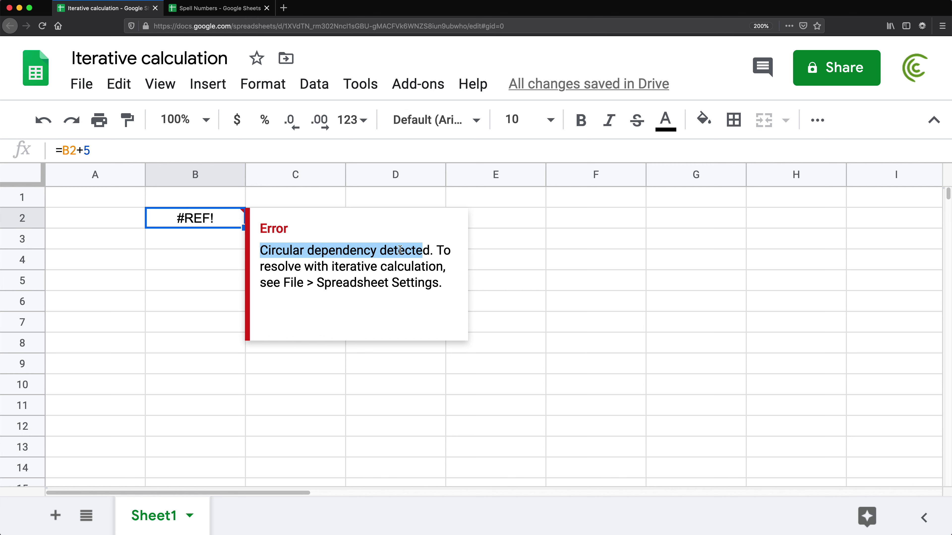
pyautogui.click(216, 225)
pyautogui.doubleClick(214, 221)
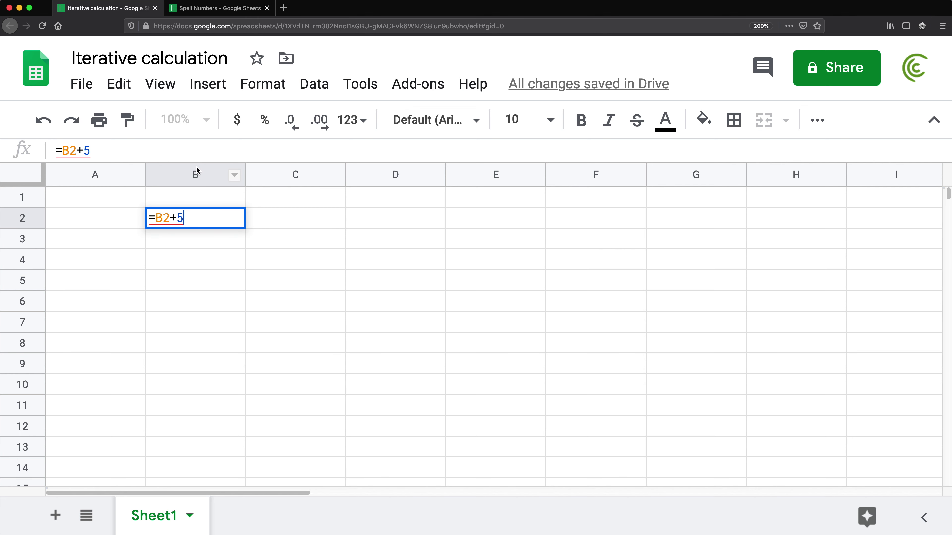
pyautogui.moveTo(167, 226)
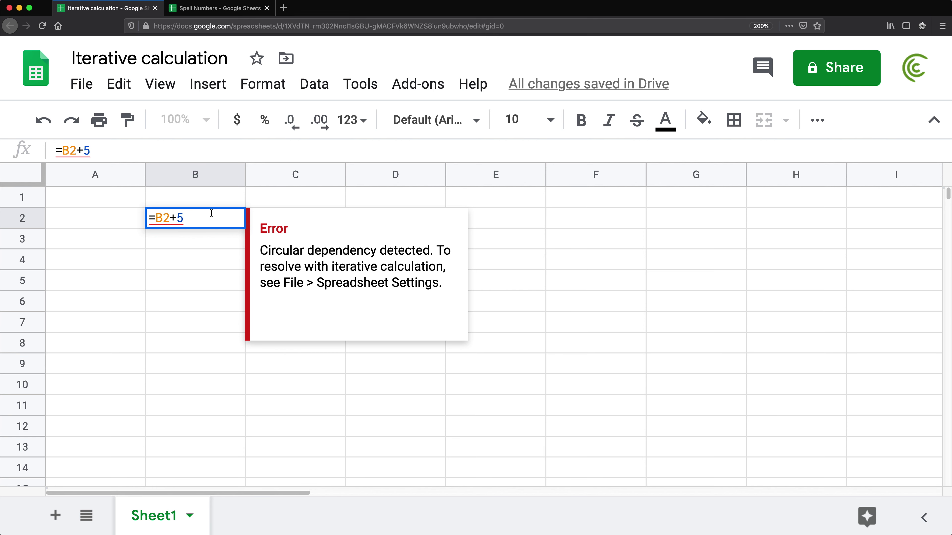
pyautogui.press('Return')
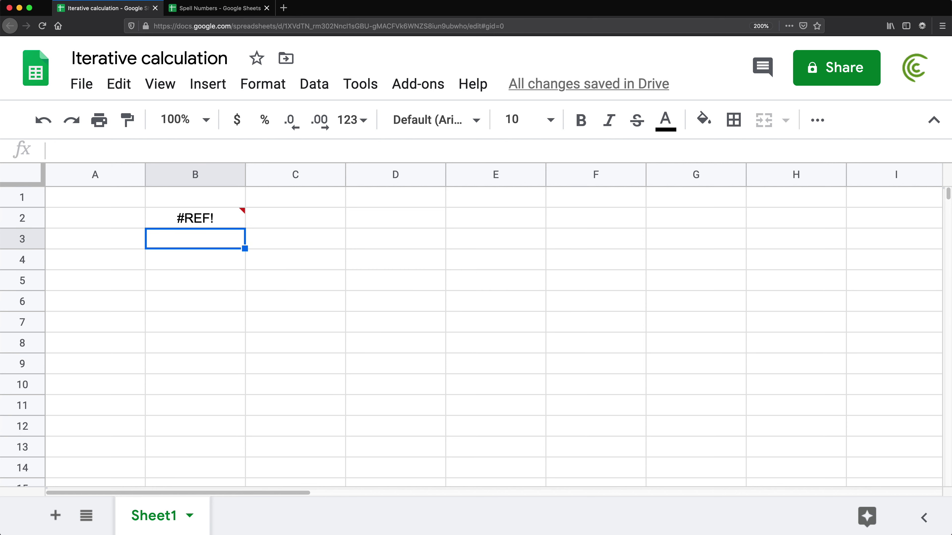
pyautogui.click(210, 223)
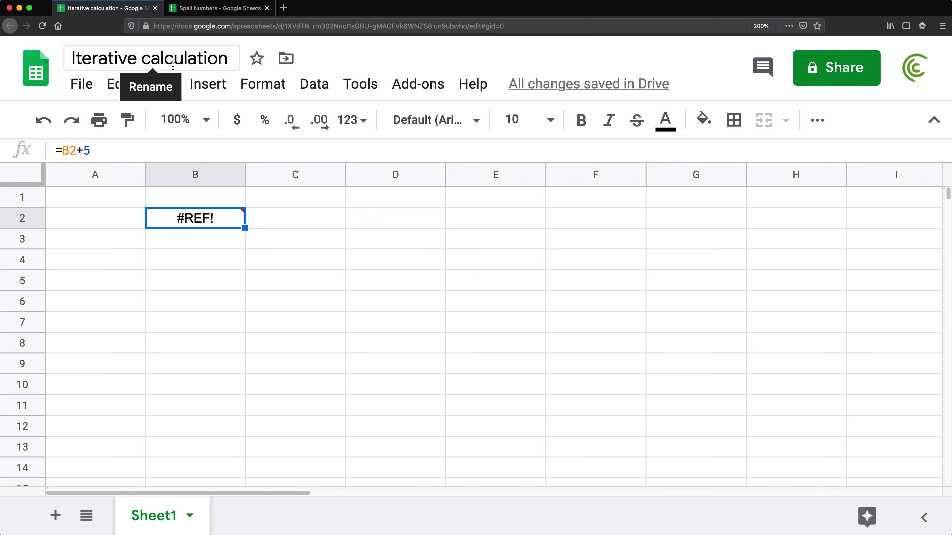
# Turn on iterative calculation in the spreadsheet's calculation settings.
pyautogui.click(83, 89)
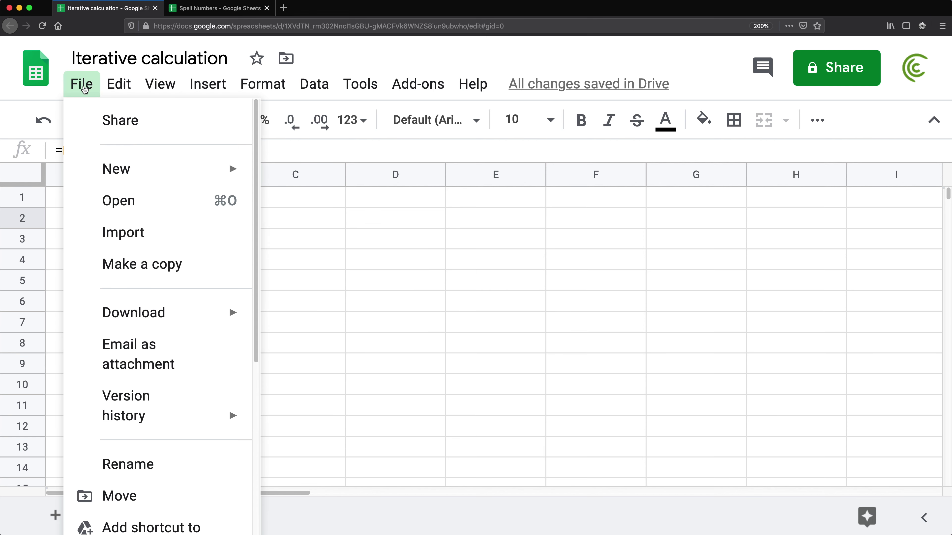
pyautogui.scroll(-5, 164, 300)
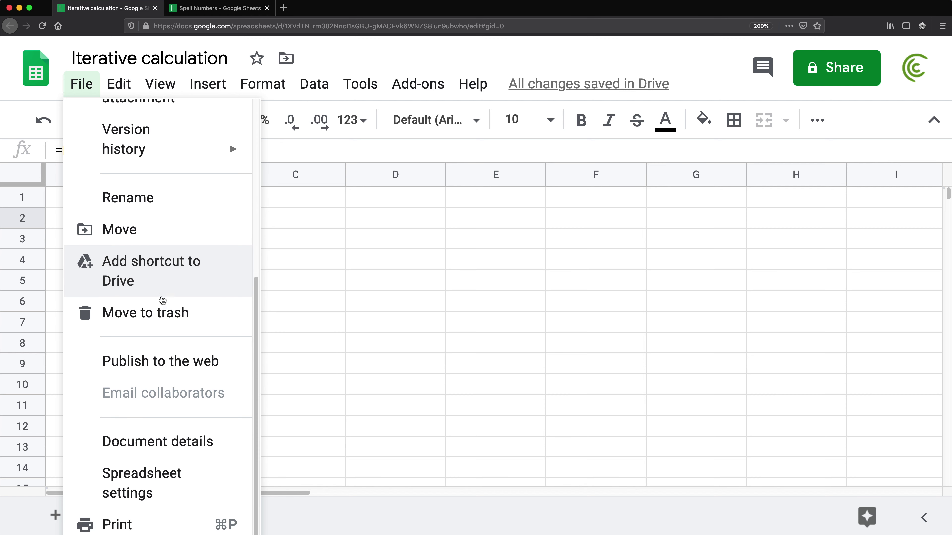
pyautogui.click(152, 476)
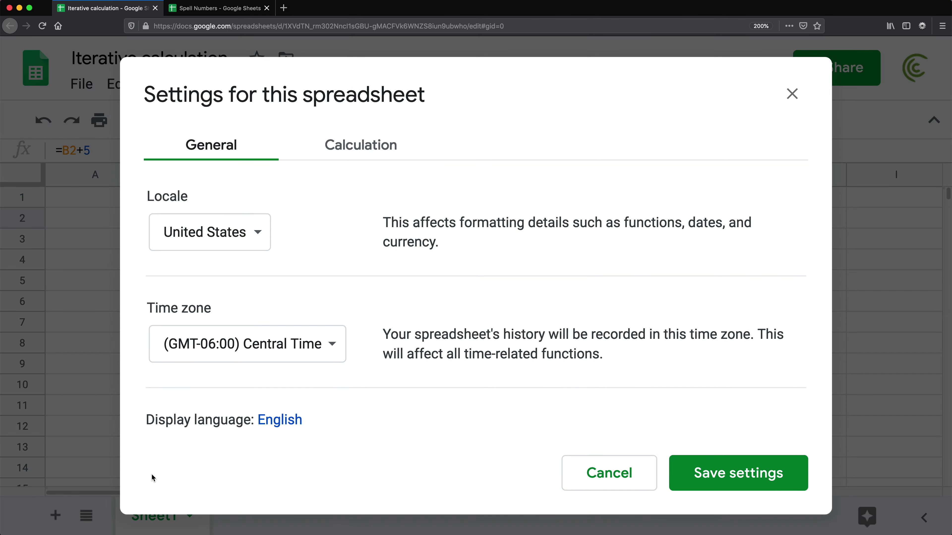
pyautogui.click(363, 152)
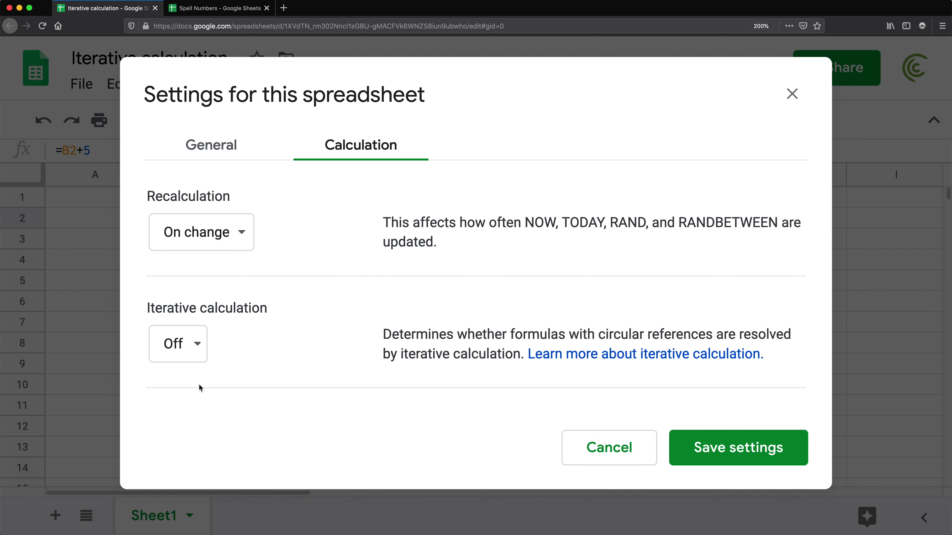
pyautogui.click(181, 347)
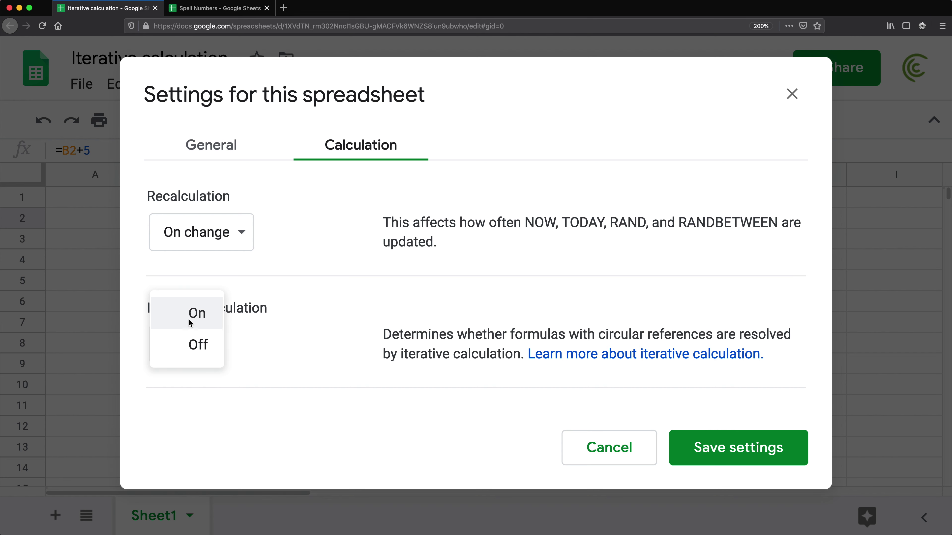
pyautogui.click(190, 324)
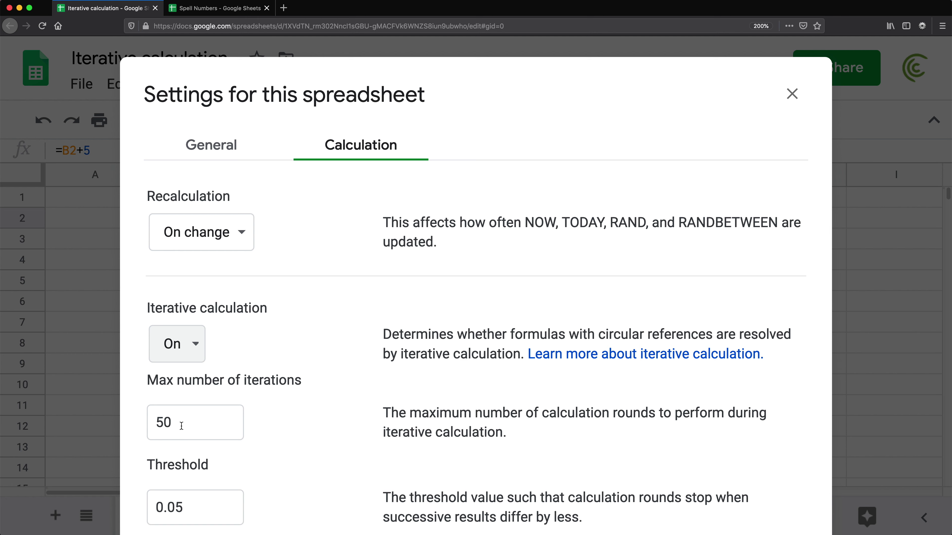
# Set the maximum number of iterations to 1 and save the spreadsheet settings.
pyautogui.click(179, 424)
pyautogui.moveTo(180, 424); pyautogui.dragTo(157, 424)
pyautogui.write('1')
pyautogui.press('super+minus')
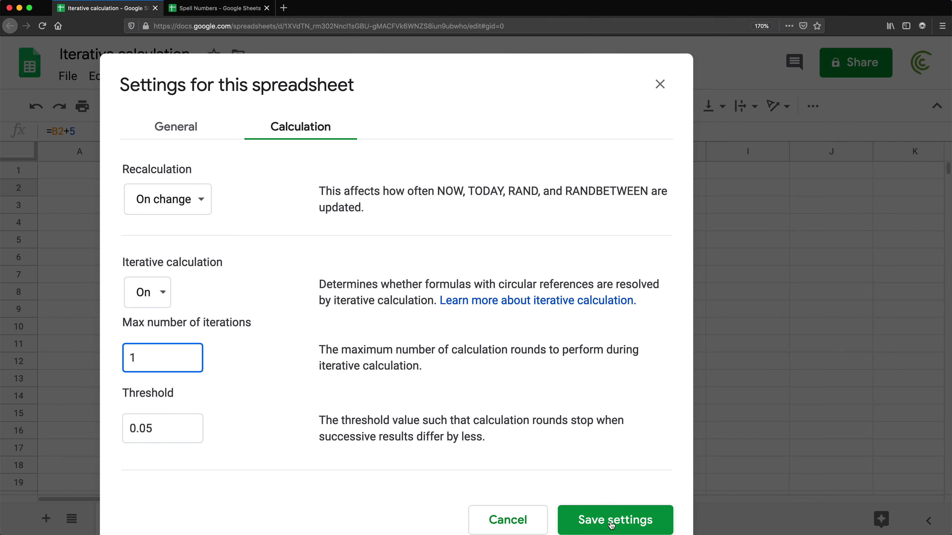
pyautogui.click(611, 523)
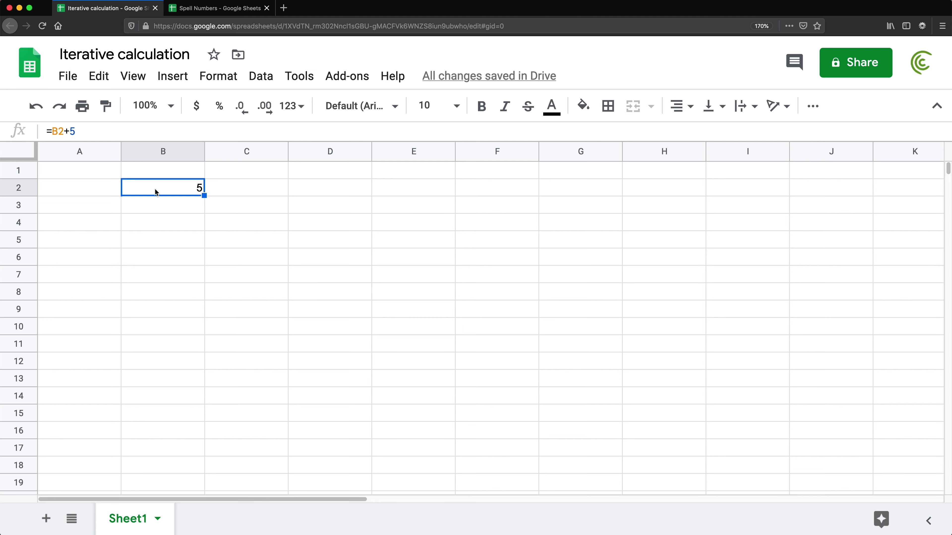
# Clear cell B2, then set the maximum number of iterations to 2 in the calculation settings and save.
pyautogui.press('Delete')
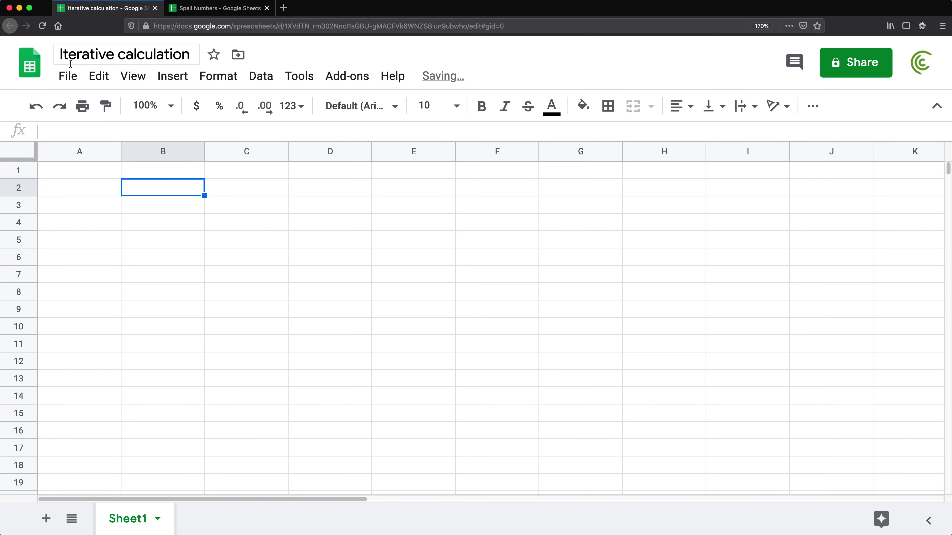
pyautogui.click(68, 77)
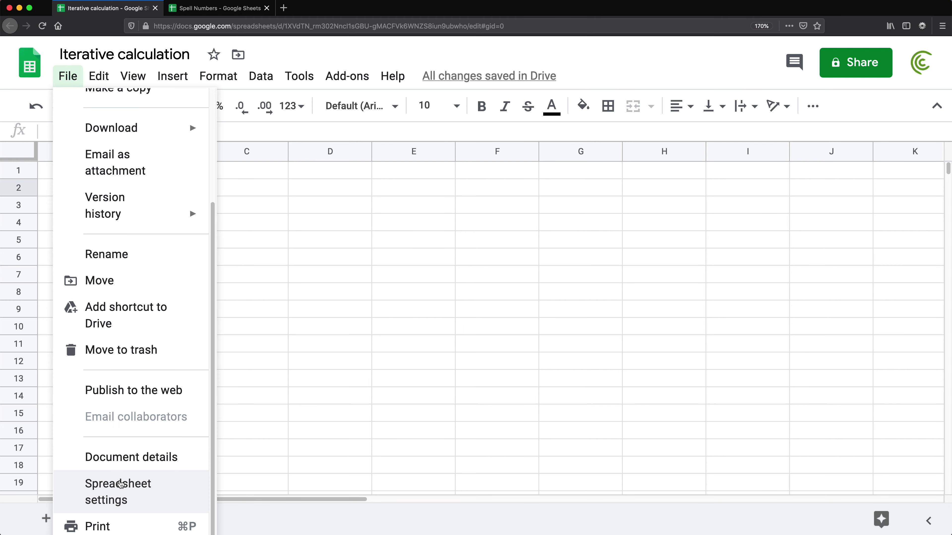
pyautogui.click(120, 486)
pyautogui.click(386, 168)
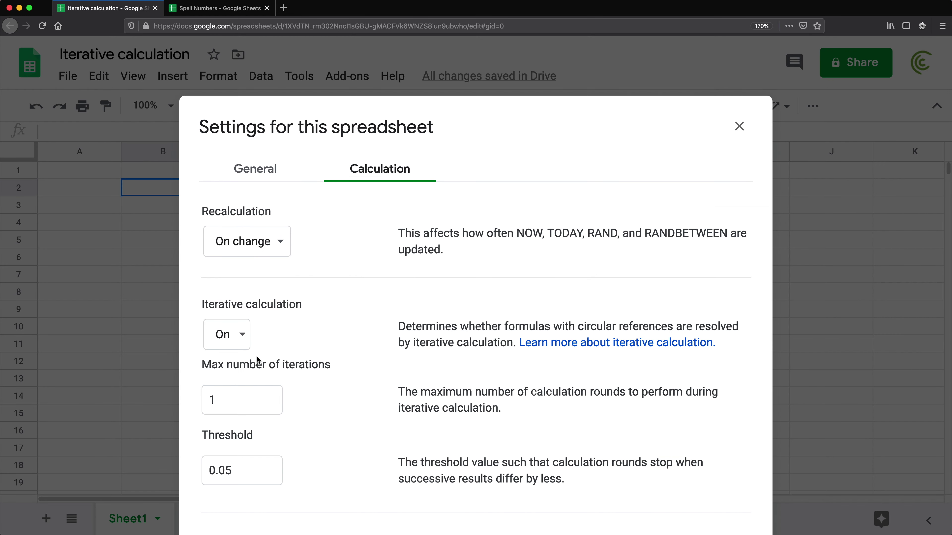
pyautogui.moveTo(241, 395); pyautogui.dragTo(177, 395)
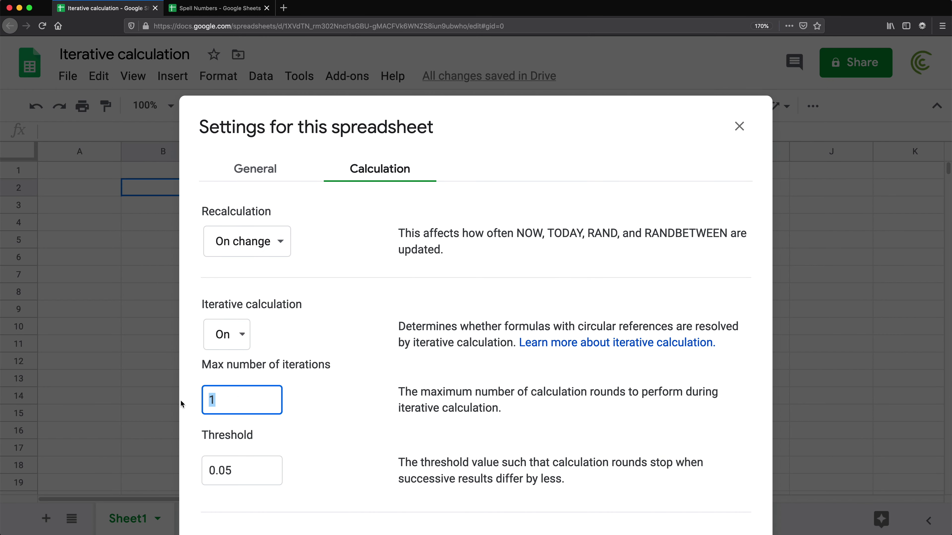
pyautogui.write('2')
pyautogui.press('super+minus')
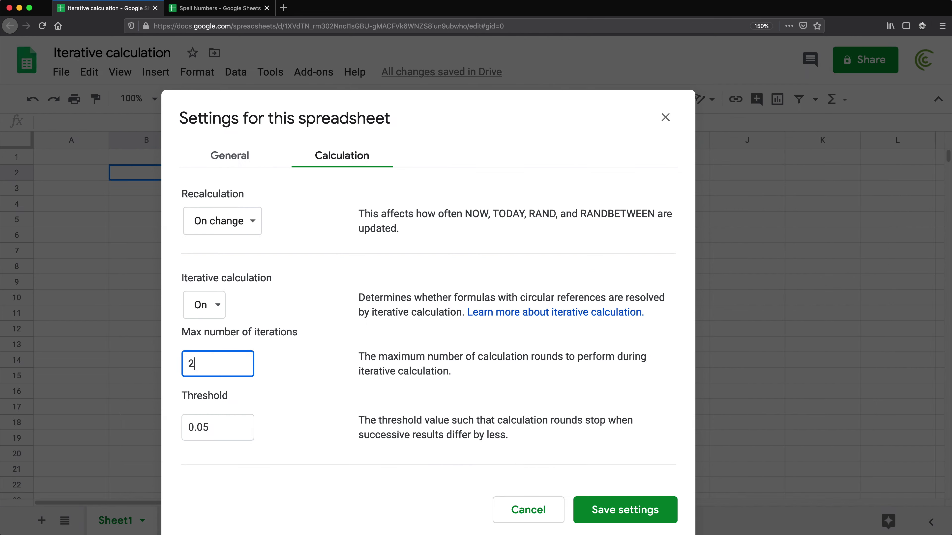
pyautogui.click(623, 525)
# Enter the self-referencing formula =b2+5 in the emptied cell B2.
pyautogui.press('Down')
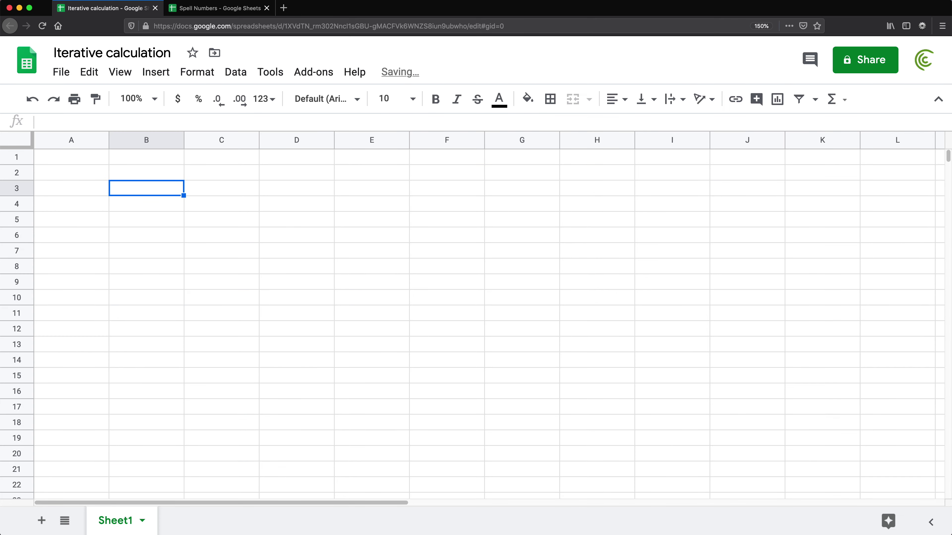
pyautogui.click(128, 169)
pyautogui.write('=')
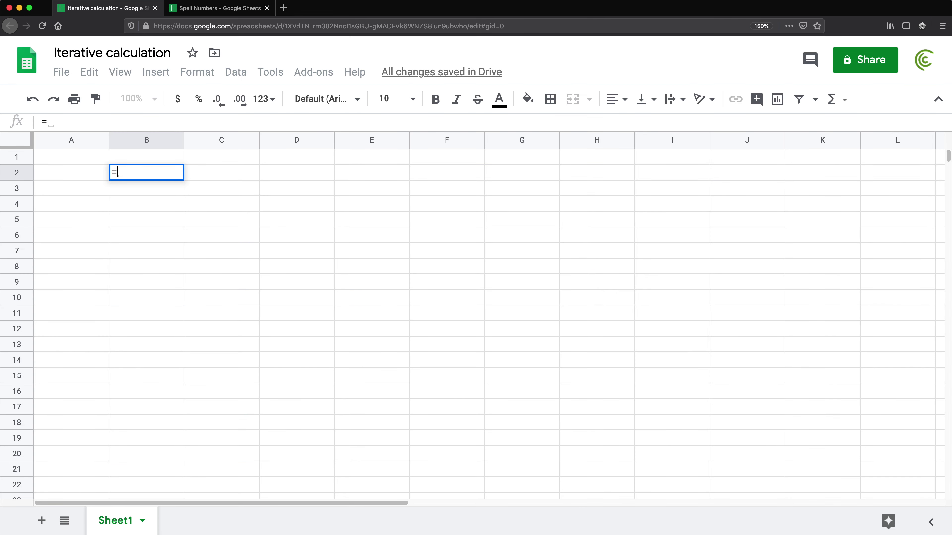
pyautogui.write('b2')
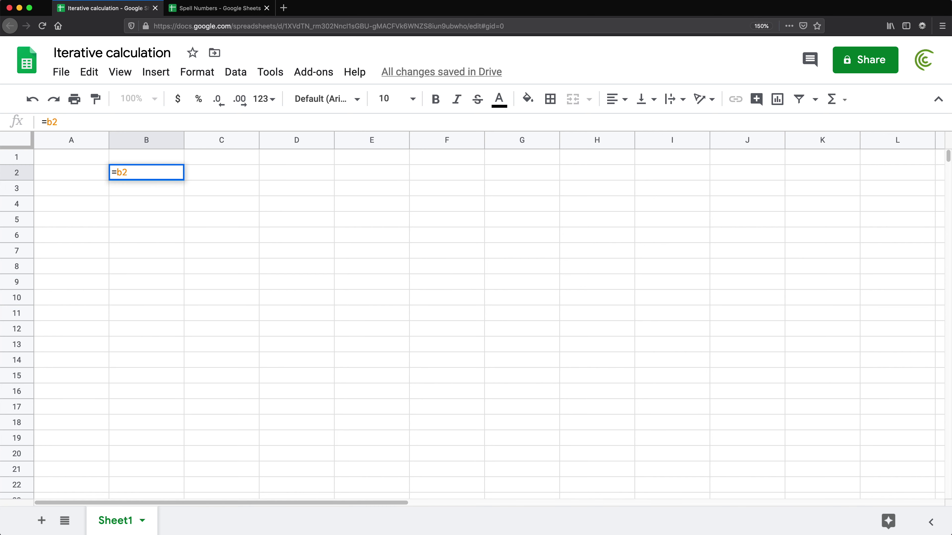
pyautogui.write('+5')
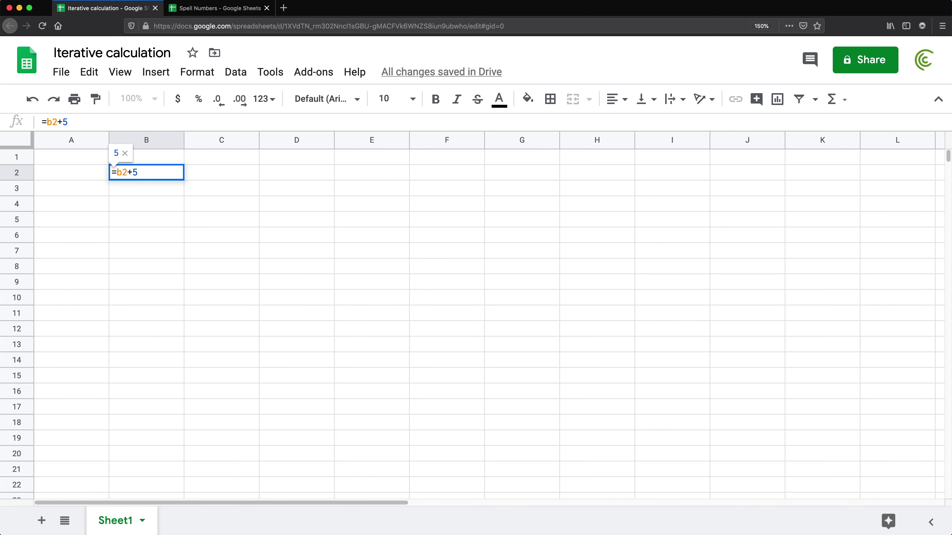
pyautogui.press('Return')
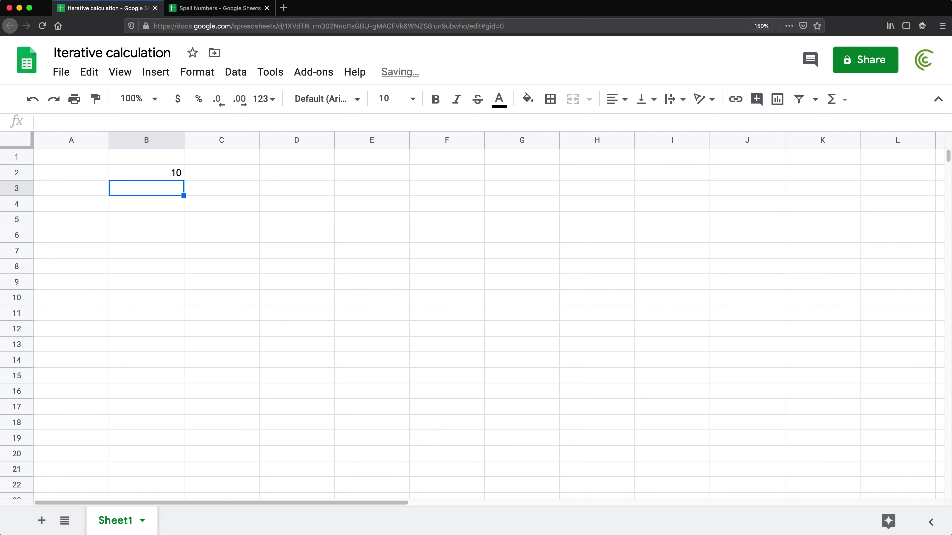
# Delete the formula from cell B2 and save the calculation settings with a maximum of 4 iterations.
pyautogui.click(154, 176)
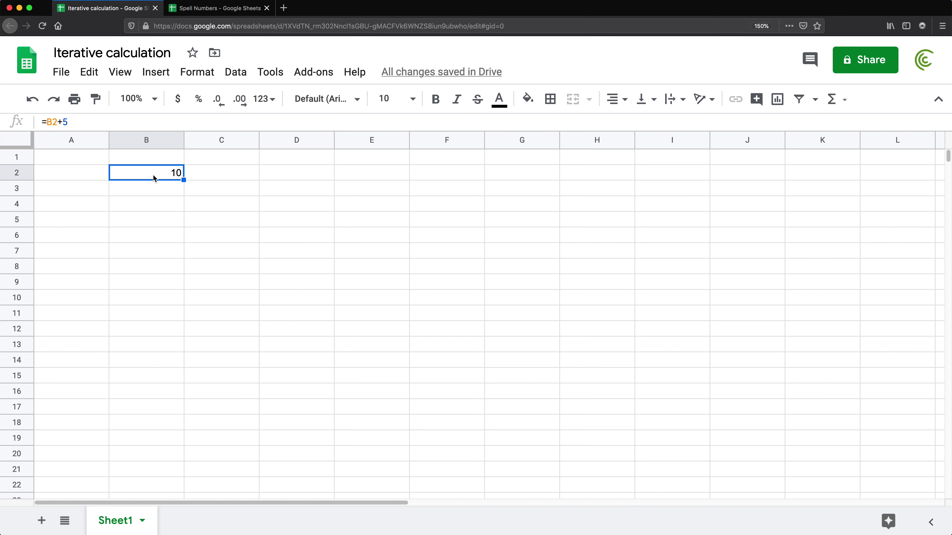
pyautogui.press('Delete')
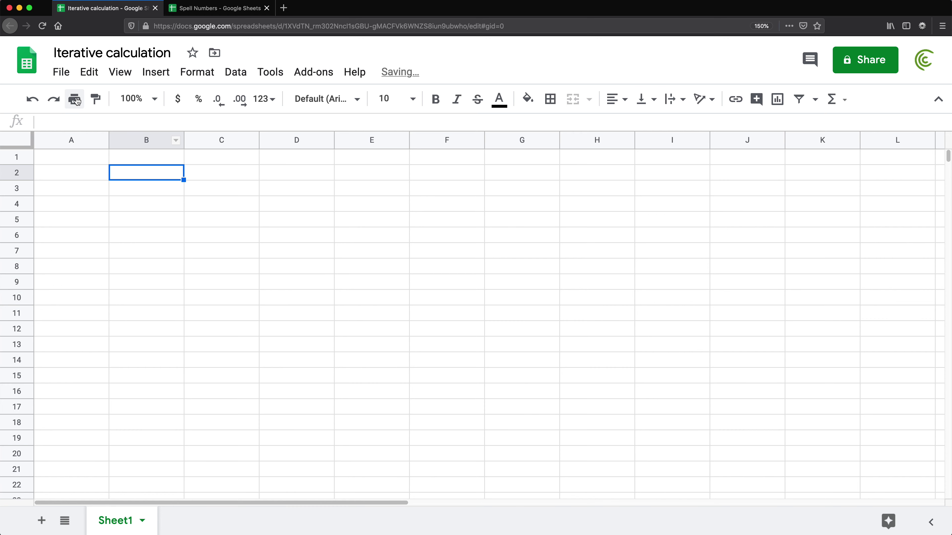
pyautogui.click(51, 69)
pyautogui.click(123, 494)
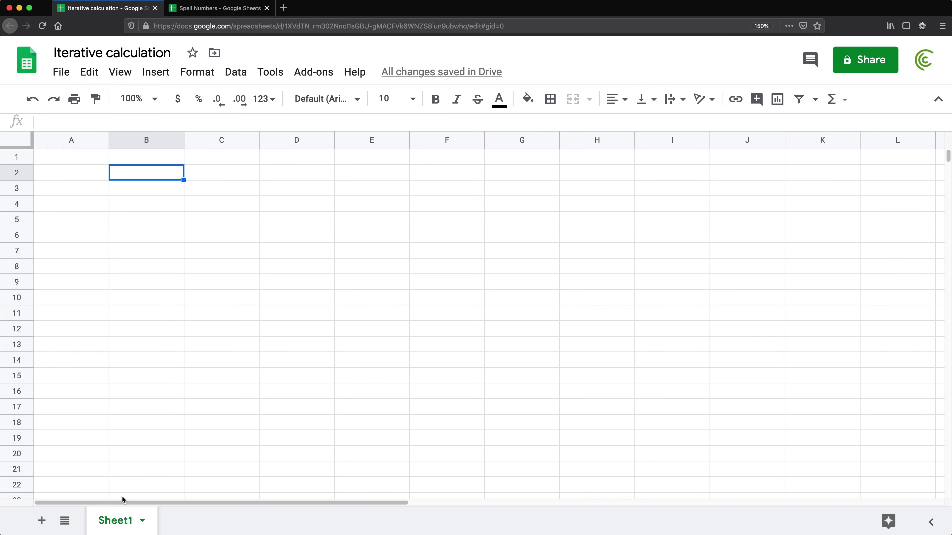
pyautogui.click(398, 177)
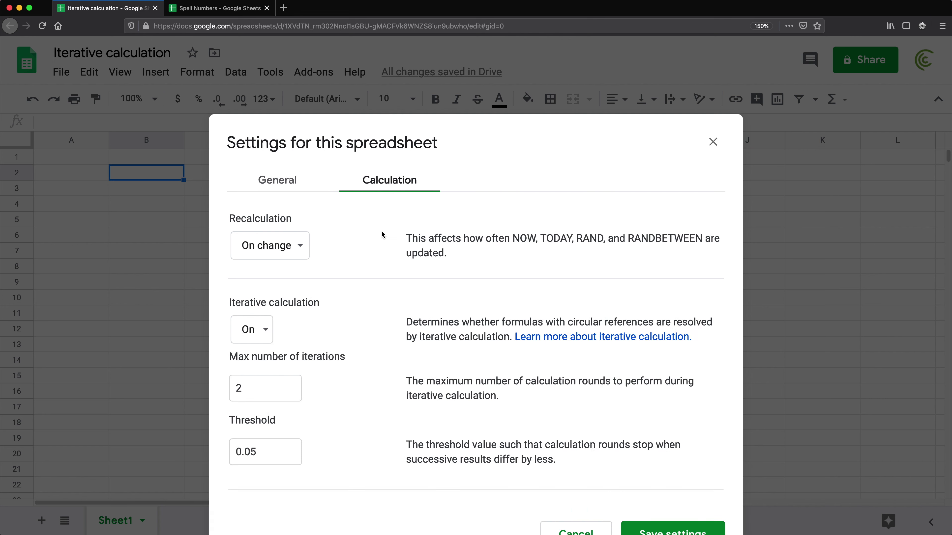
pyautogui.doubleClick(252, 386)
pyautogui.write('4')
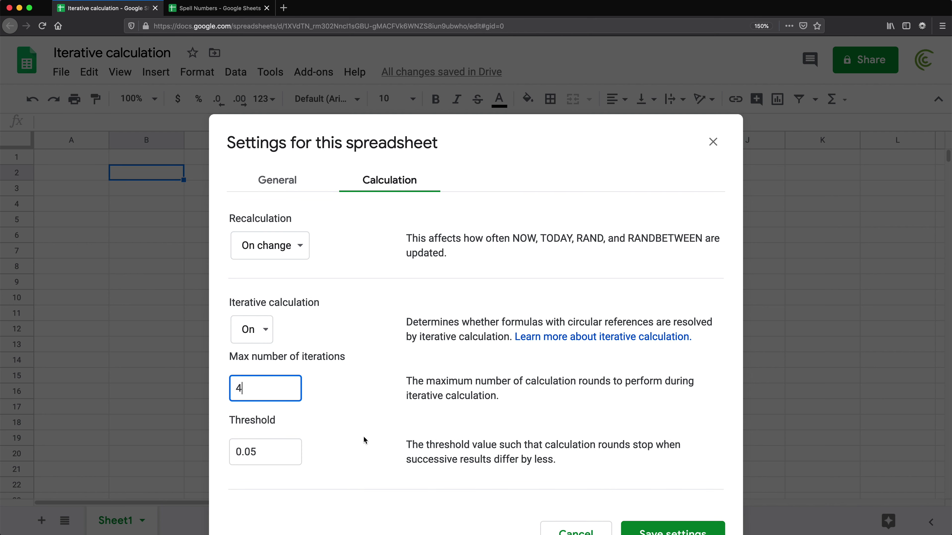
pyautogui.click(652, 529)
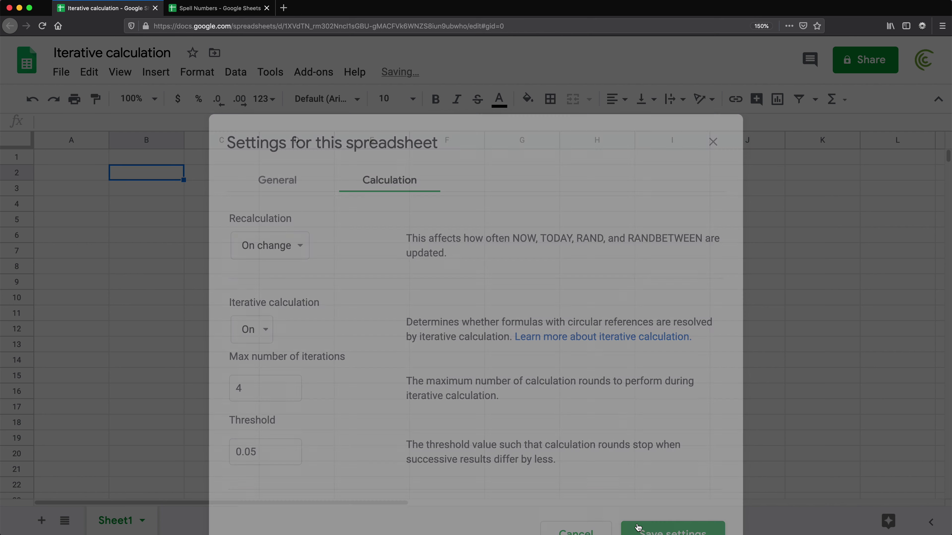
# Enter the self-referencing formula =b2+5 in cell B2 again.
pyautogui.write('=')
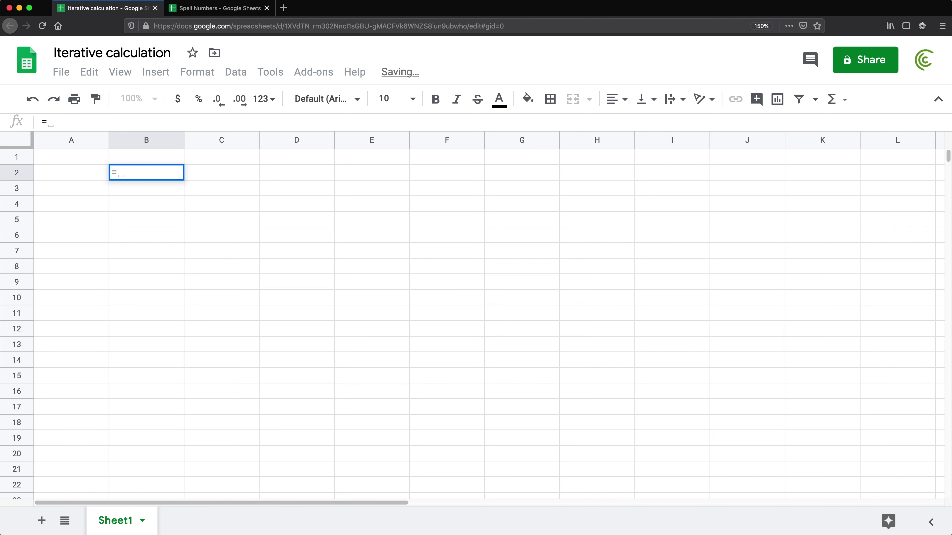
pyautogui.write('b2+5')
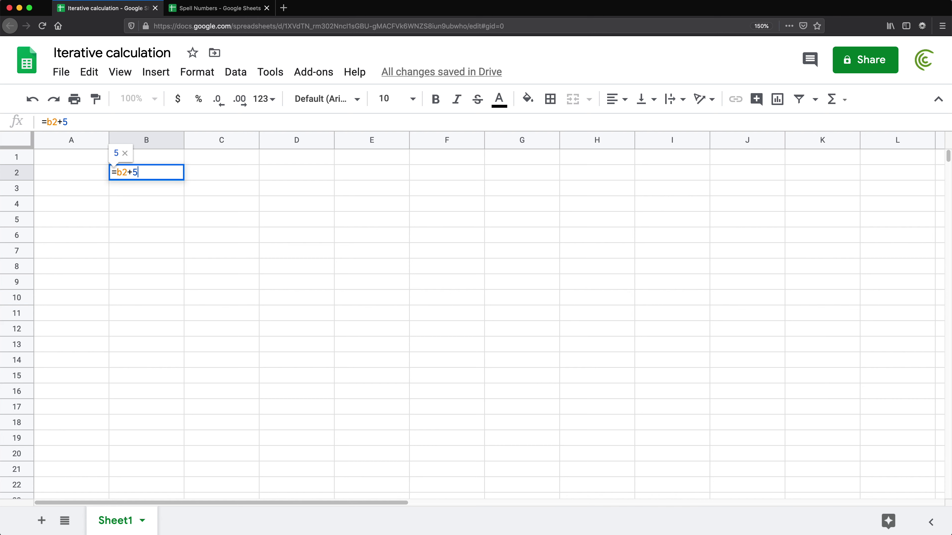
pyautogui.press('Return')
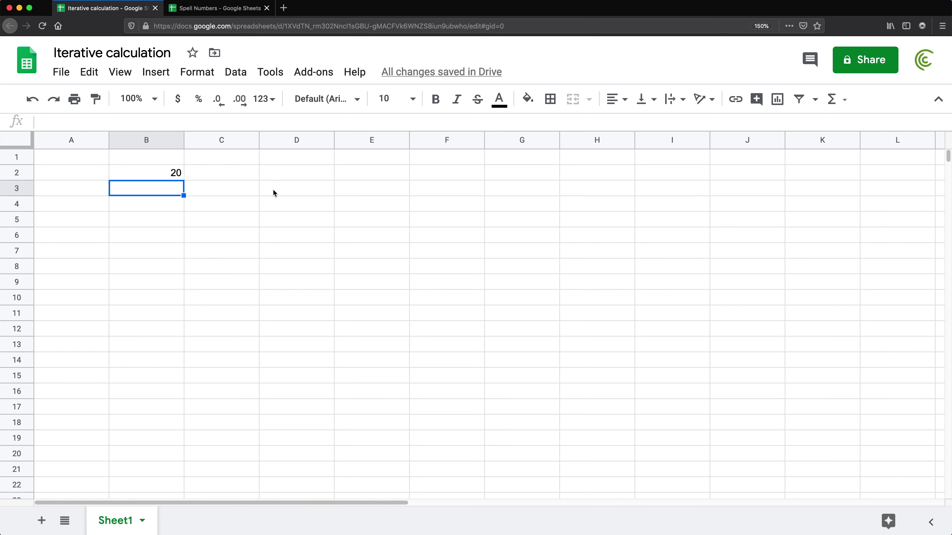
# Trigger recalculations by entering the numbers 1, 2, 4 and 5 down column D, starting in cell D3.
pyautogui.click(270, 192)
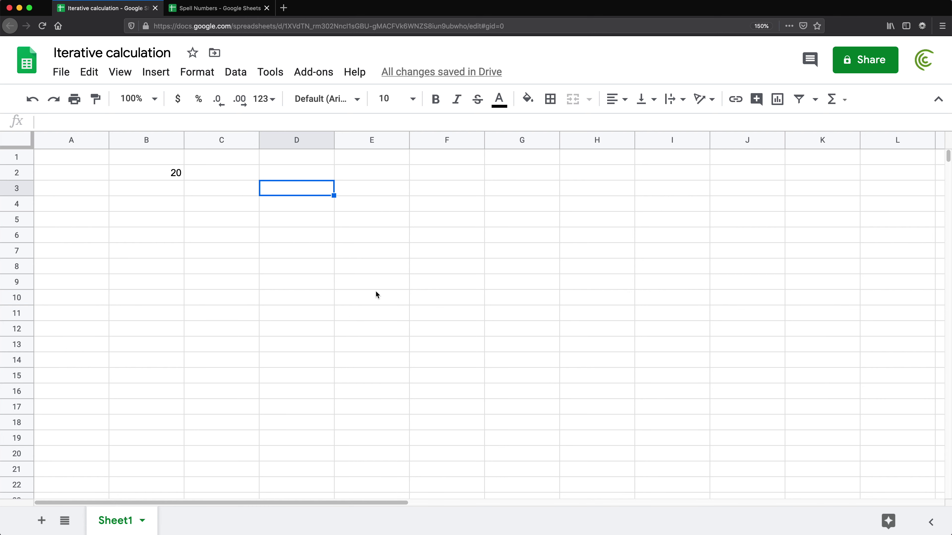
pyautogui.write('1')
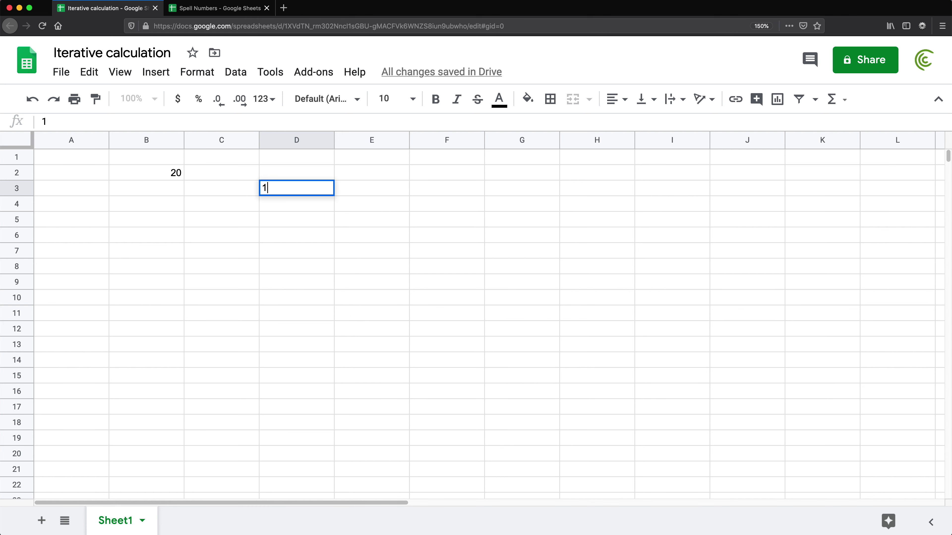
pyautogui.press('Return')
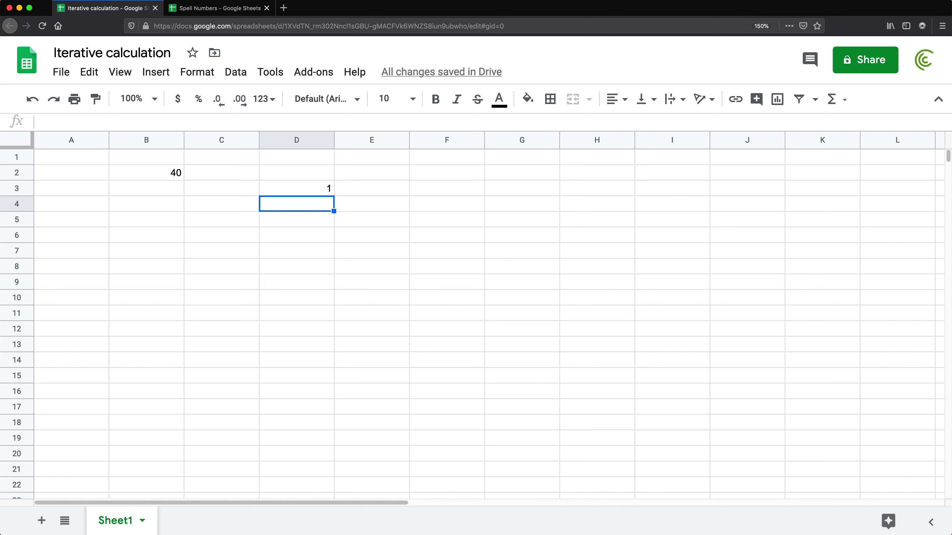
pyautogui.write('2')
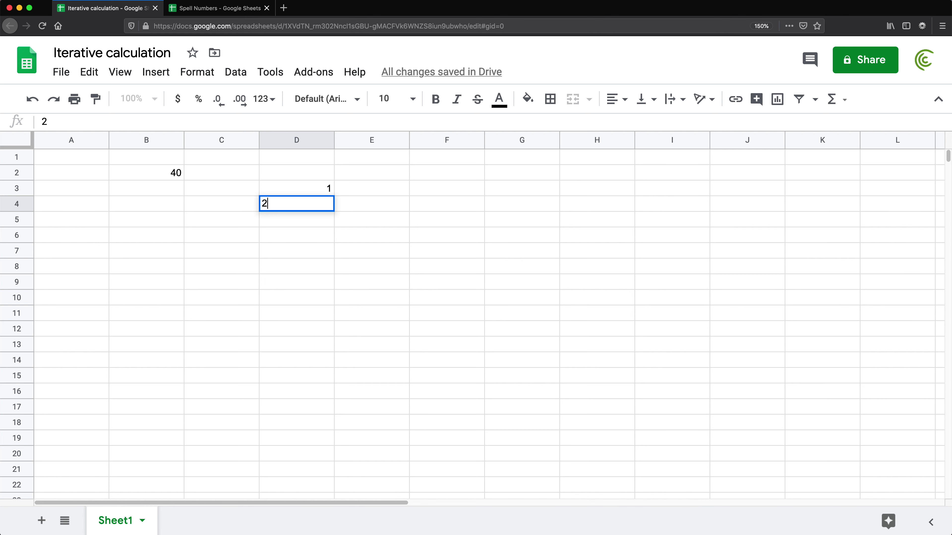
pyautogui.press('Return')
pyautogui.write('4')
pyautogui.press('Return')
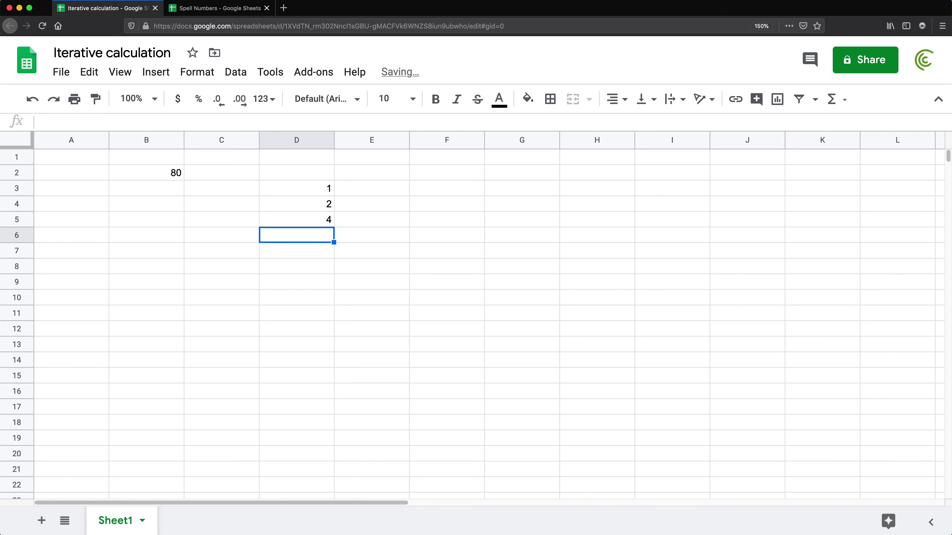
pyautogui.write('5')
pyautogui.press('Return')
# Delete the numbers from D6 up to D3 one by one, and clear the formula from cell B2.
pyautogui.press('Up')
pyautogui.press('Delete')
pyautogui.press('Up')
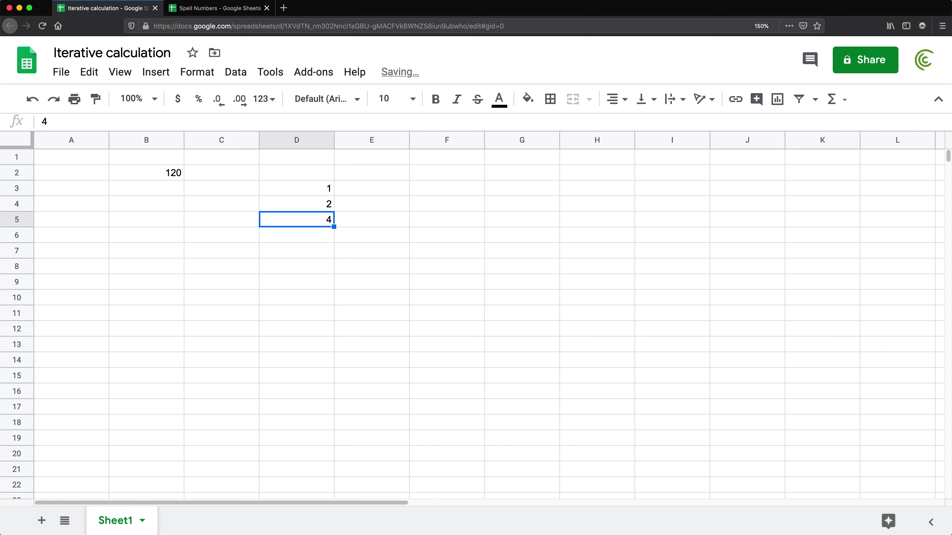
pyautogui.press('Delete')
pyautogui.press('Up')
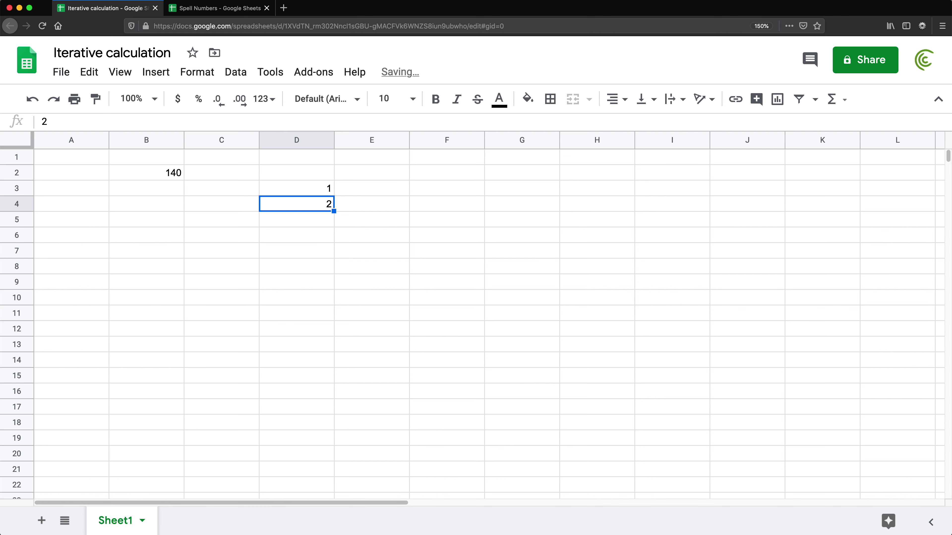
pyautogui.press('Delete')
pyautogui.press('Up')
pyautogui.press('Delete')
pyautogui.press('Up')
pyautogui.press('Left')
pyautogui.press('Left')
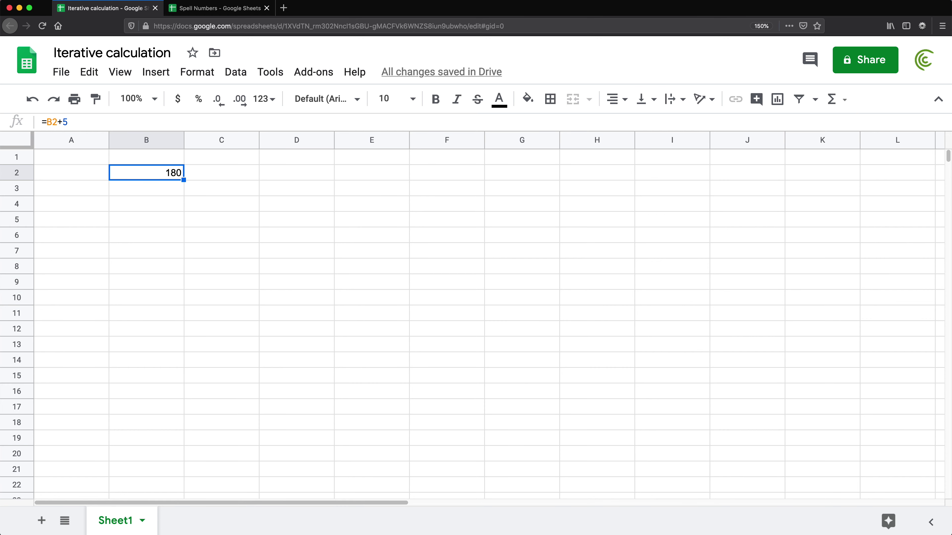
pyautogui.press('Delete')
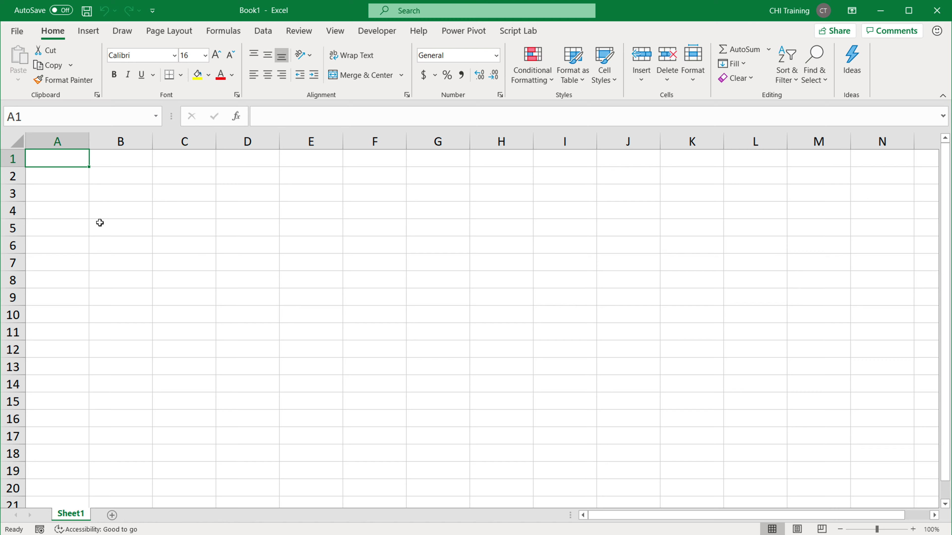
# Switch to Excel and enable iterative calculation in the formula calculation options.
pyautogui.scroll(10, 100, 224)
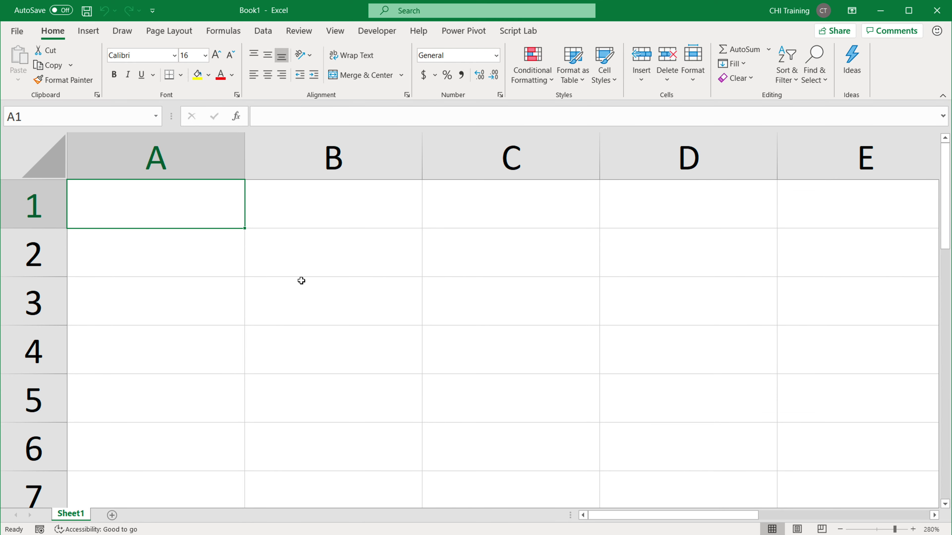
pyautogui.click(18, 32)
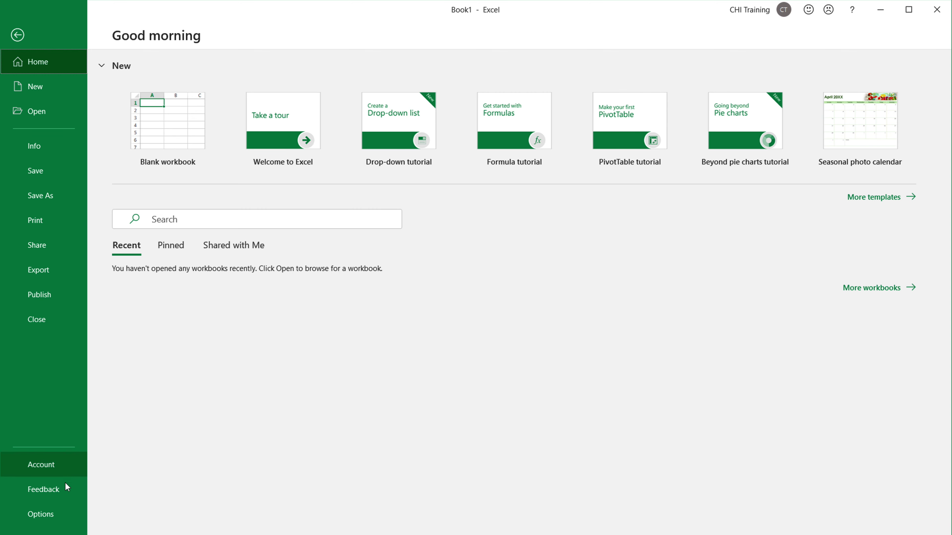
pyautogui.click(57, 516)
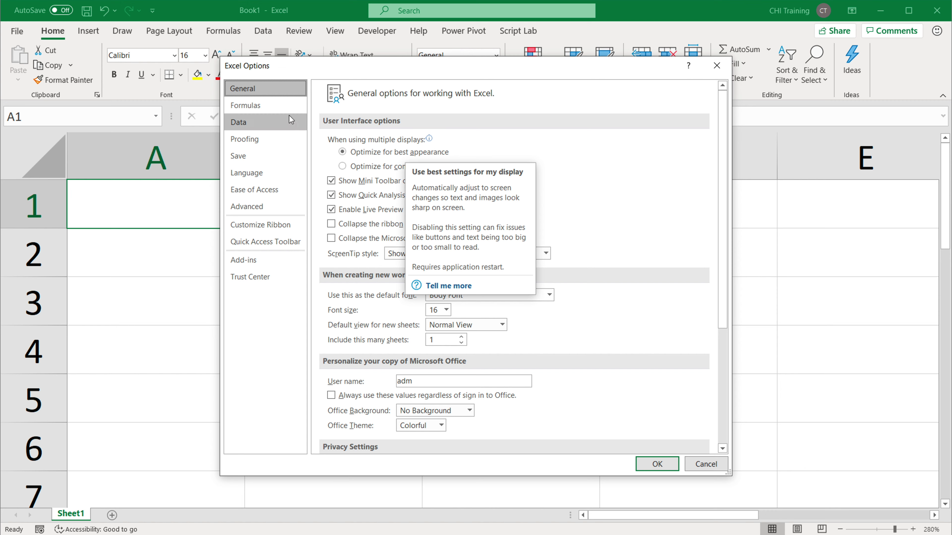
pyautogui.click(259, 108)
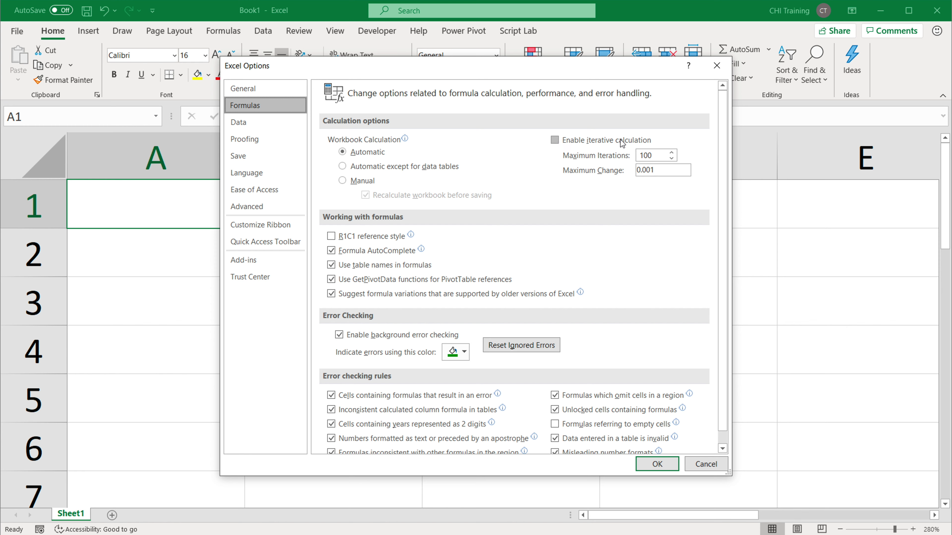
pyautogui.click(557, 141)
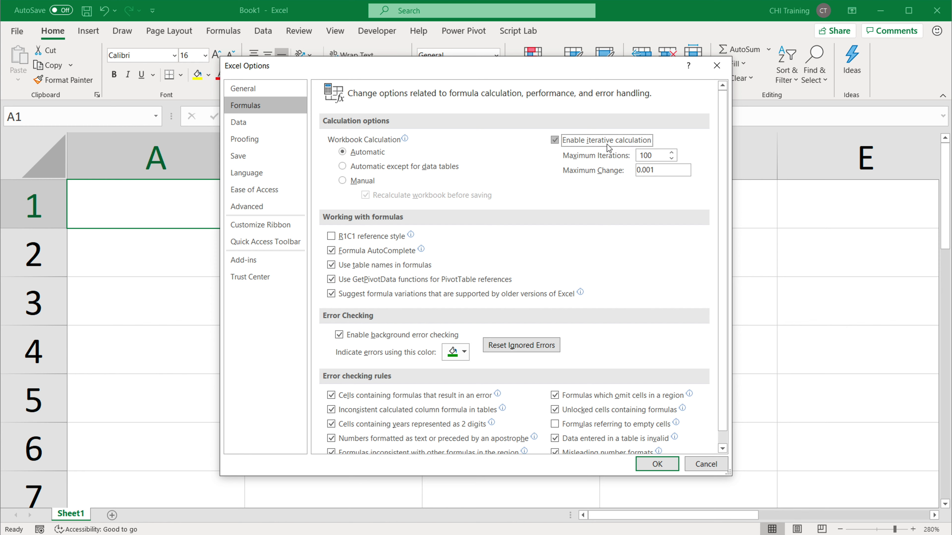
# Set the maximum iterations to 2 and confirm the Excel options.
pyautogui.press('Tab')
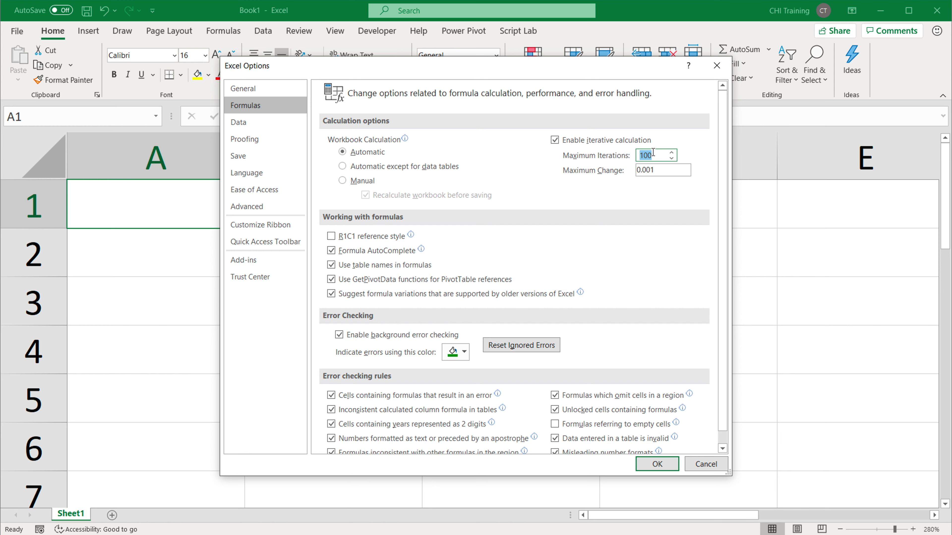
pyautogui.write('1')
pyautogui.click(571, 150)
pyautogui.write('2')
pyautogui.click(657, 464)
# Enter the circular formula =b2+5 in cell B2 of the Excel worksheet.
pyautogui.click(304, 239)
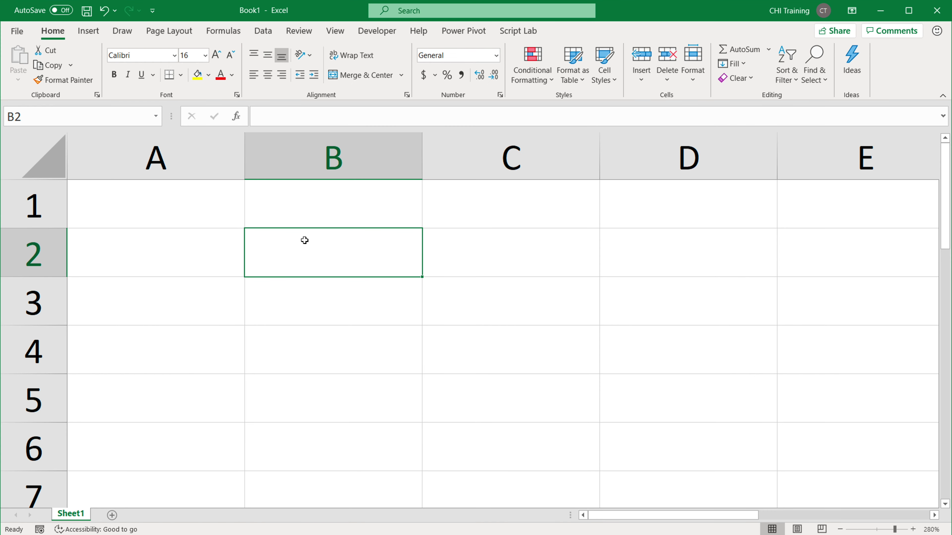
pyautogui.write('=b')
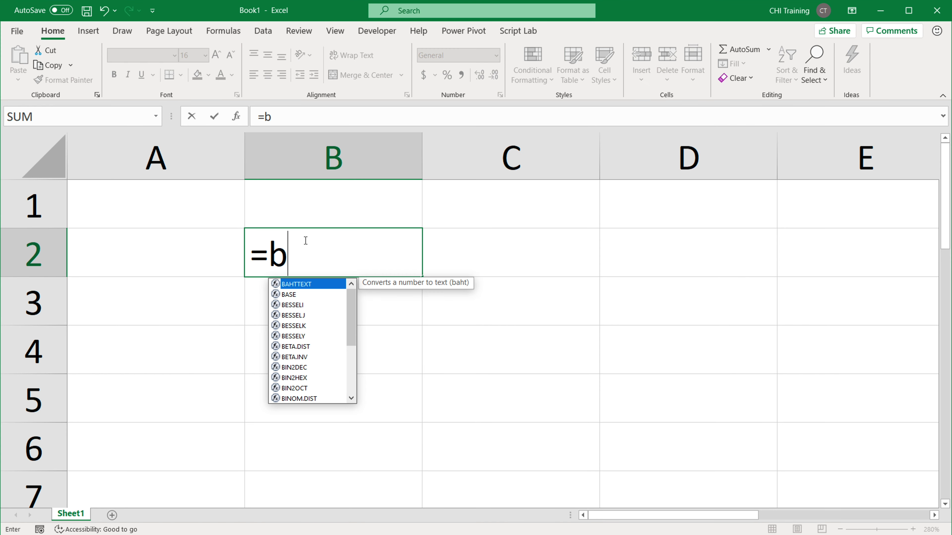
pyautogui.write('2+5')
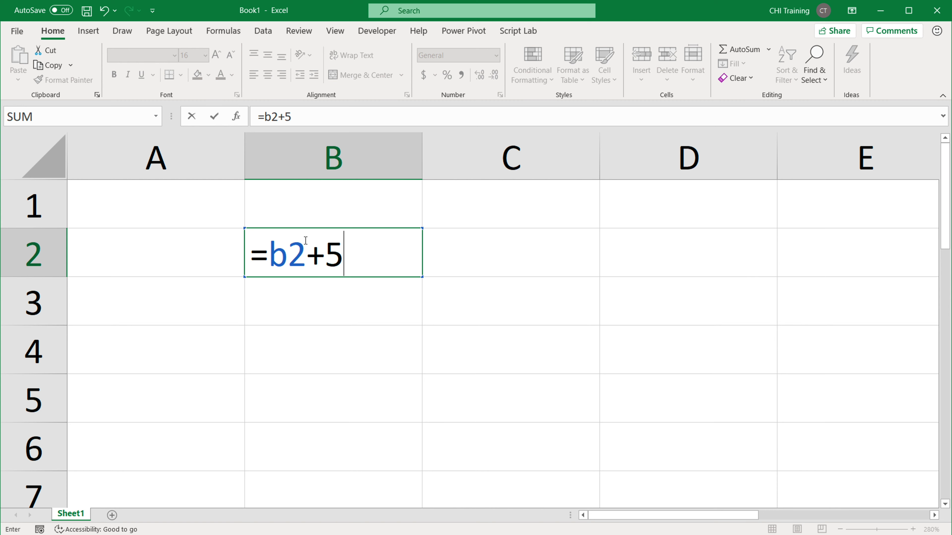
pyautogui.press('Return')
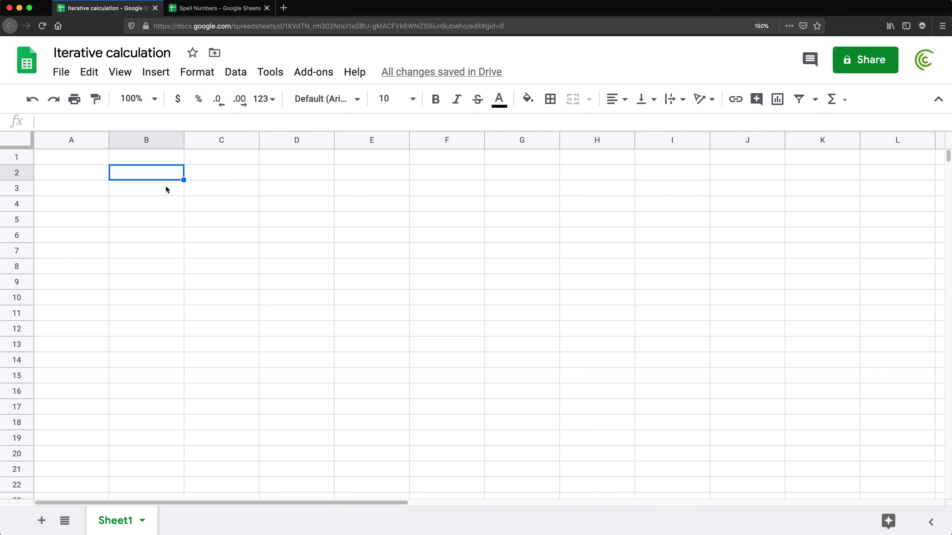
# Switch back to Google Sheets, set the maximum number of iterations to 1 in the calculation settings and save.
pyautogui.click(61, 73)
pyautogui.click(142, 499)
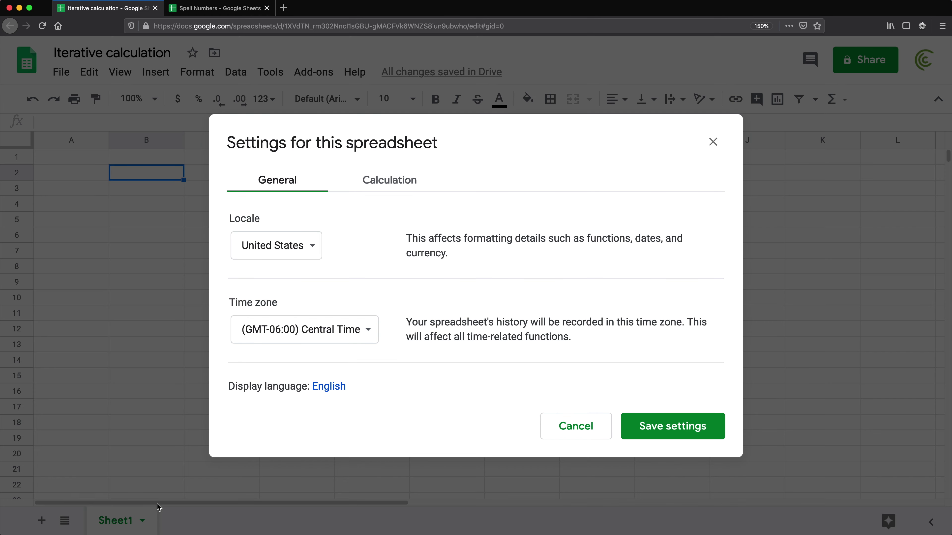
pyautogui.click(388, 180)
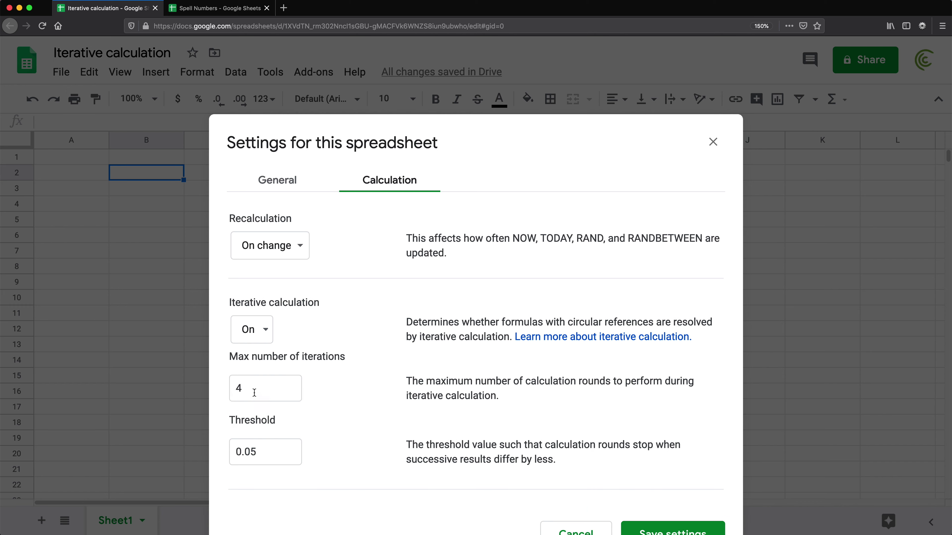
pyautogui.doubleClick(247, 388)
pyautogui.write('1')
pyautogui.click(678, 530)
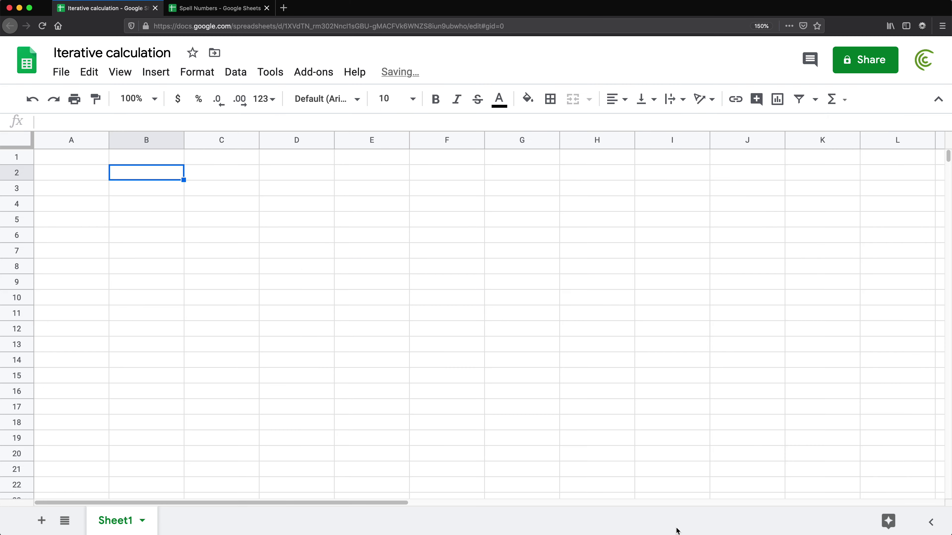
# Enter the formula =now() in cell B2 and widen column B to fit the full date and time.
pyautogui.press('super+equal')
pyautogui.press('super+equal')
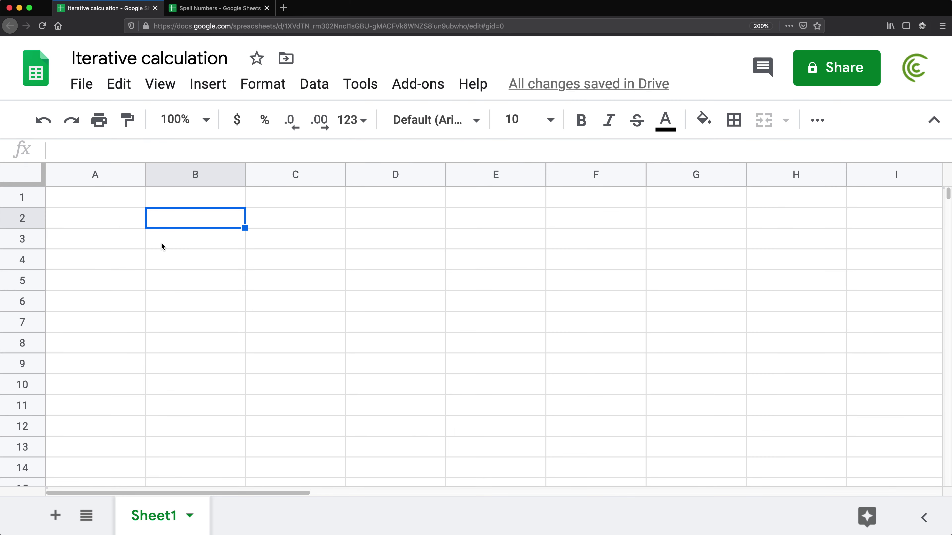
pyautogui.write('=now')
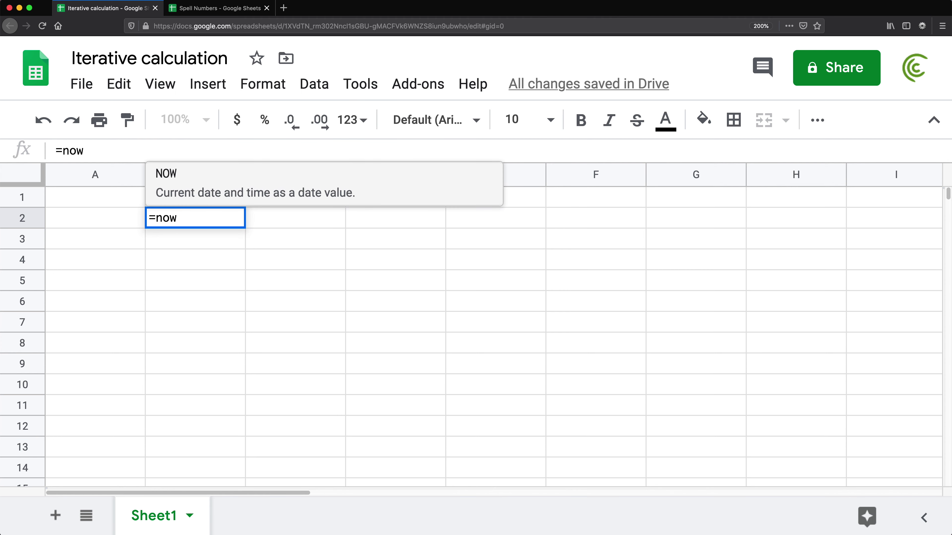
pyautogui.write('()')
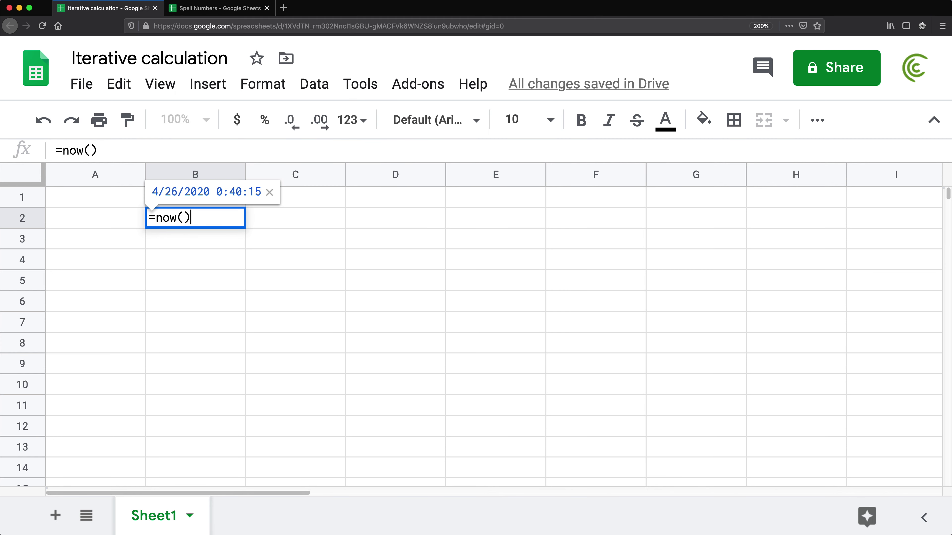
pyautogui.press('Return')
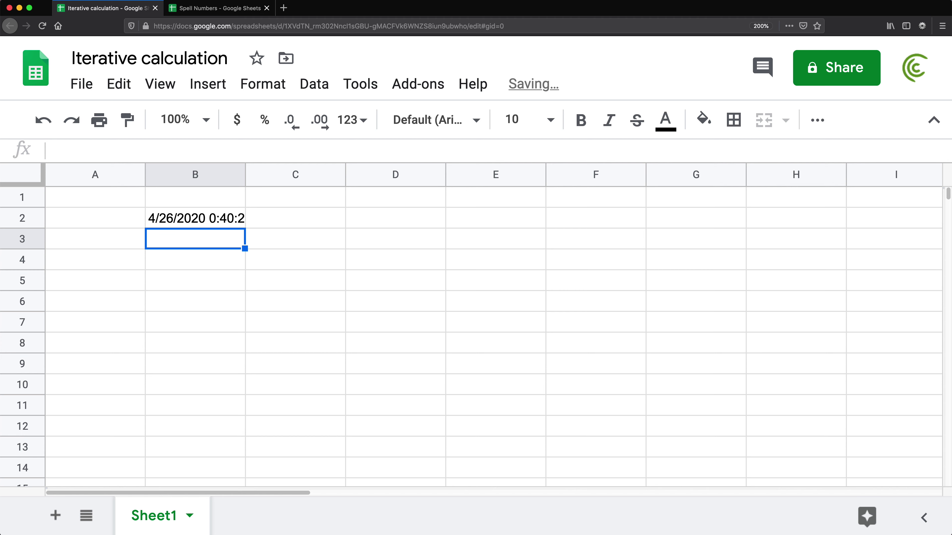
pyautogui.doubleClick(245, 175)
pyautogui.click(246, 217)
# Enter the text sdf in cells B5 and B6 to make the NOW formula recalculate.
pyautogui.click(249, 282)
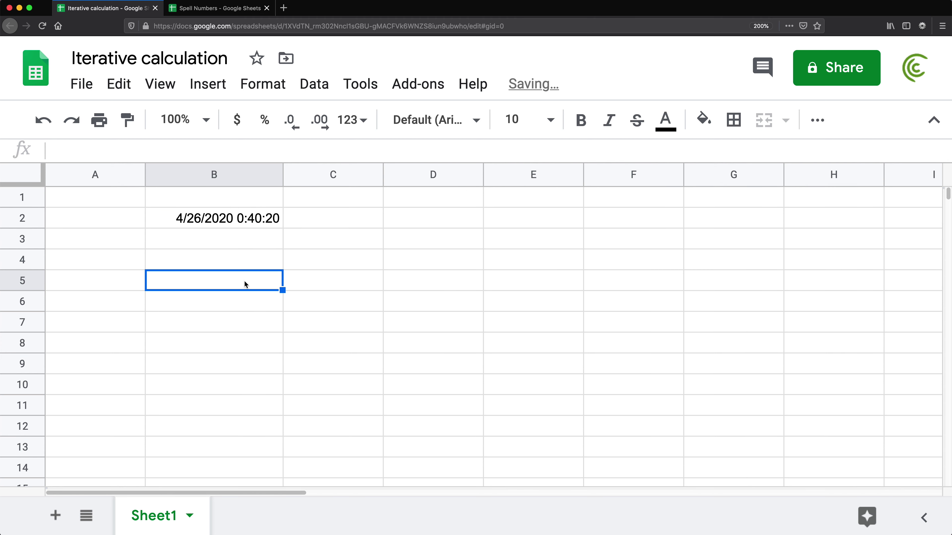
pyautogui.write('sdf')
pyautogui.press('Return')
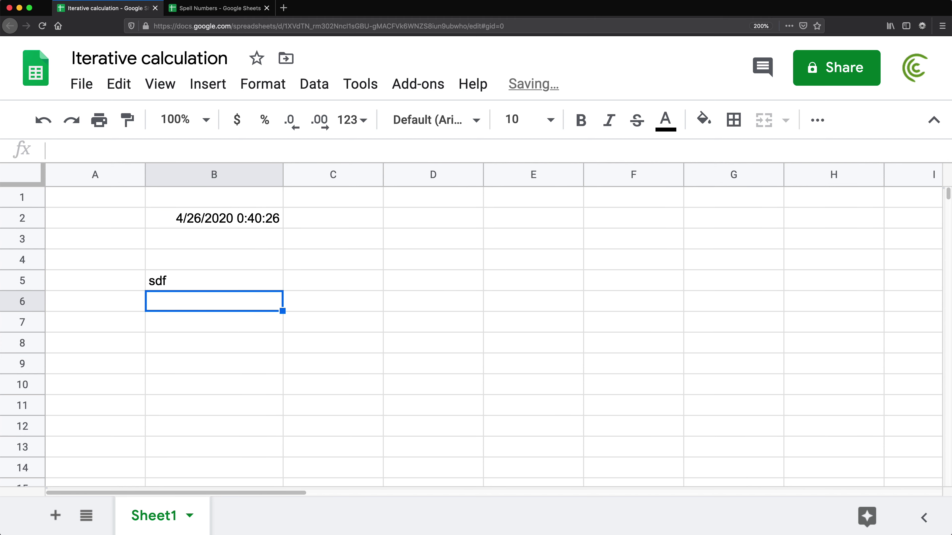
pyautogui.write('sdf')
pyautogui.press('Return')
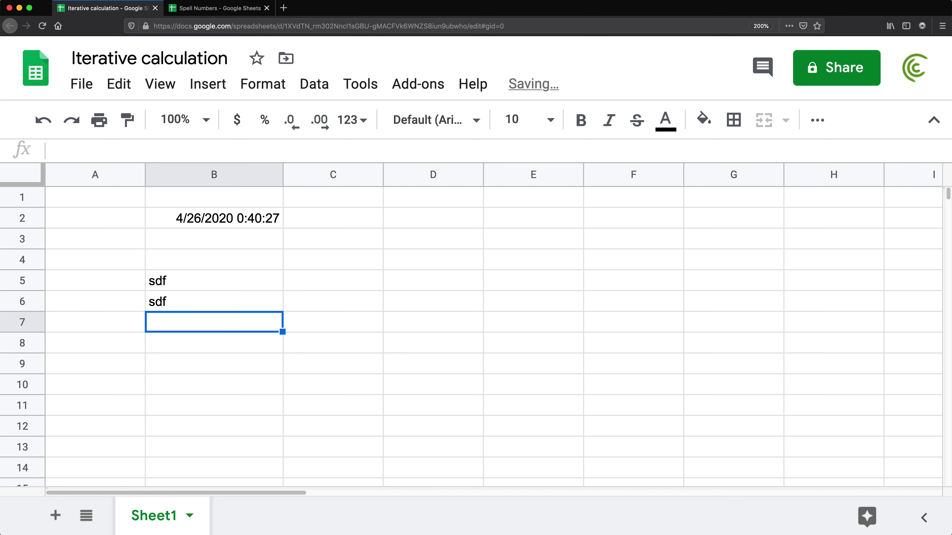
# Delete the sdf entries from B5:B6 and the NOW formula from B2, then select cell A1.
pyautogui.click(261, 220)
pyautogui.moveTo(221, 283); pyautogui.dragTo(193, 310)
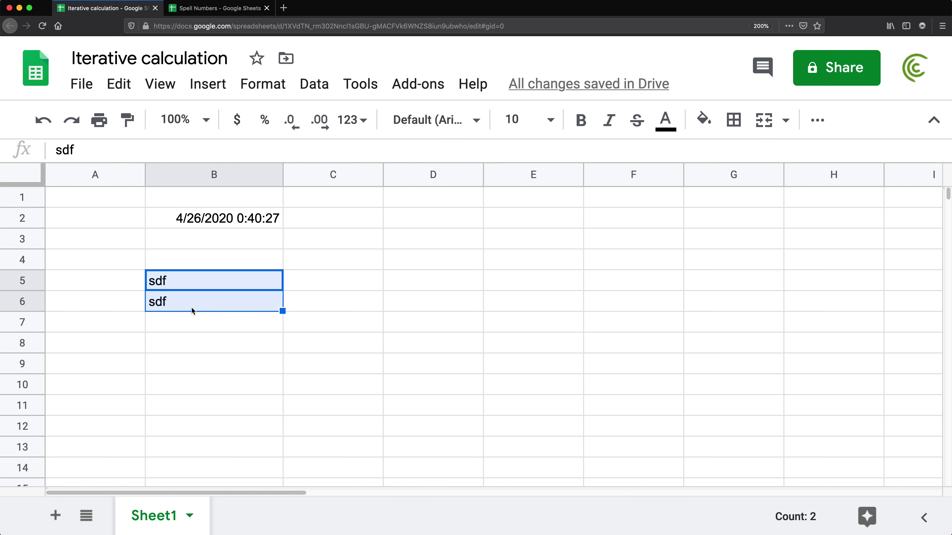
pyautogui.press('Delete')
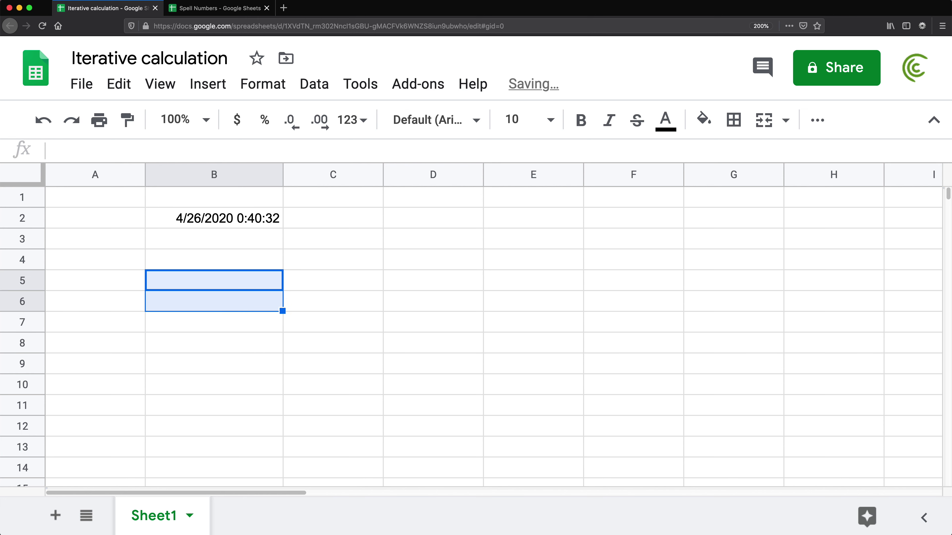
pyautogui.click(223, 221)
pyautogui.press('Delete')
pyautogui.press('Up')
pyautogui.press('Left')
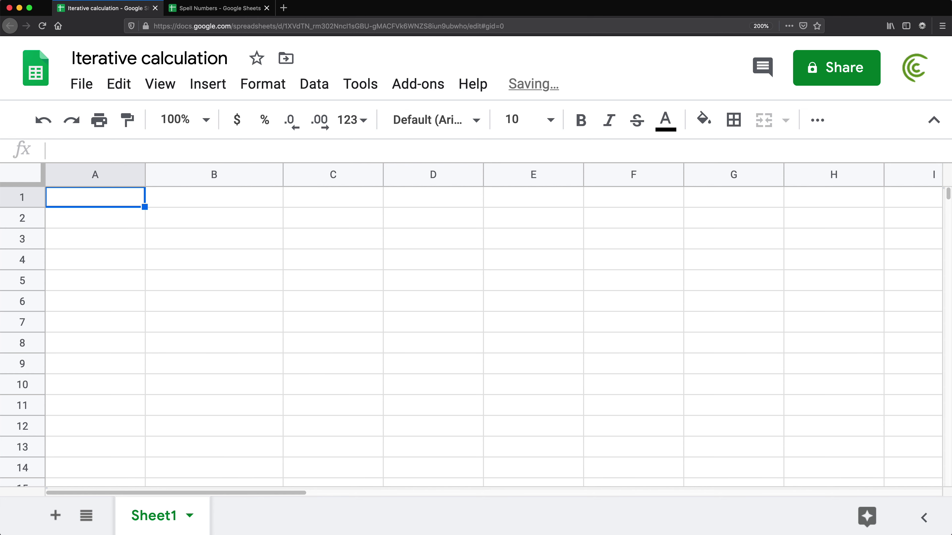
# Enter the headers Enter in A1 and Timestamp in B1 and make both bold.
pyautogui.write('Enter')
pyautogui.press('Tab')
pyautogui.write('Timestamp')
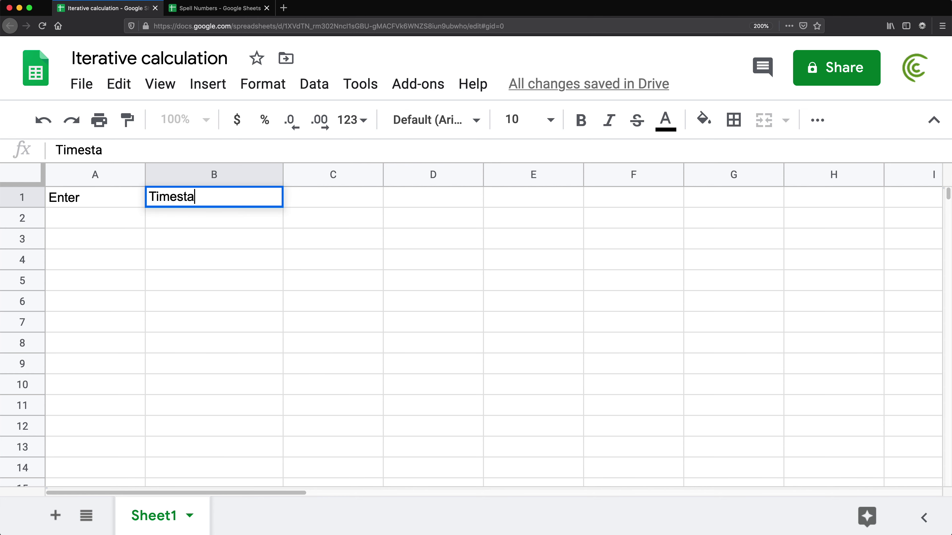
pyautogui.press('Return')
pyautogui.press('Up')
pyautogui.hotkey('shift', 'Left')
pyautogui.hotkey('ctrl', 'b')
pyautogui.click(114, 200)
pyautogui.press('super+equal')
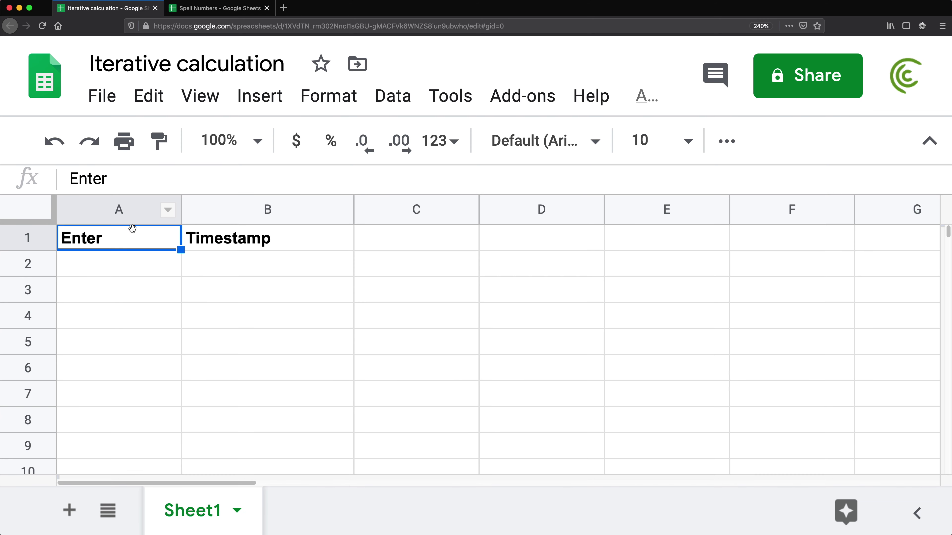
# Enter the sample text sdfd in cell A2 and select the cell under the Timestamp header.
pyautogui.click(105, 273)
pyautogui.write('sdfd')
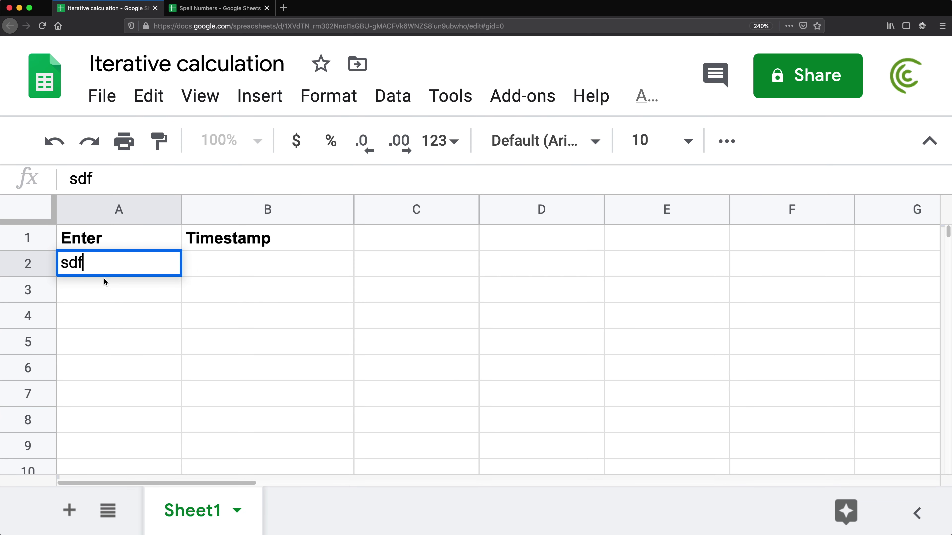
pyautogui.press('Return')
pyautogui.click(188, 265)
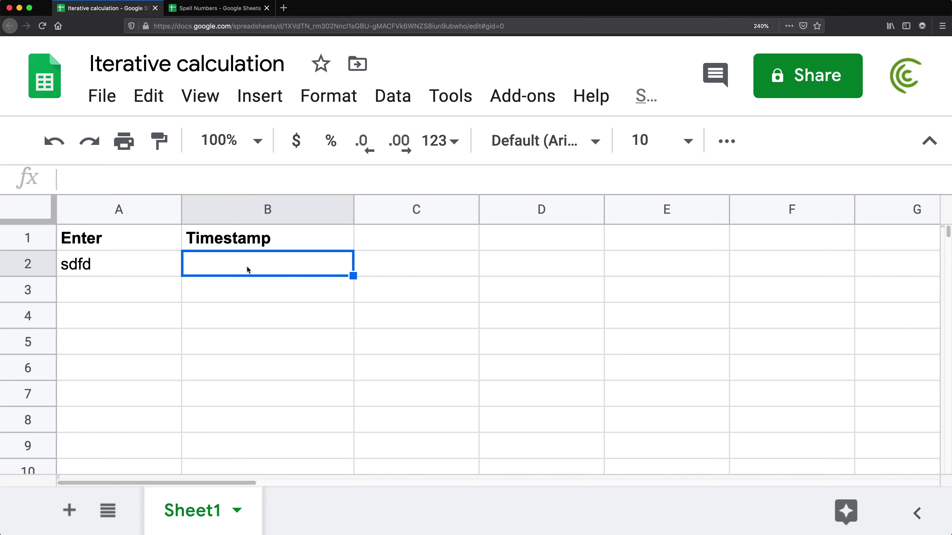
# Extend the text in A2 to sdfdd sdfds, then clear the cell.
pyautogui.click(127, 263)
pyautogui.press('Return')
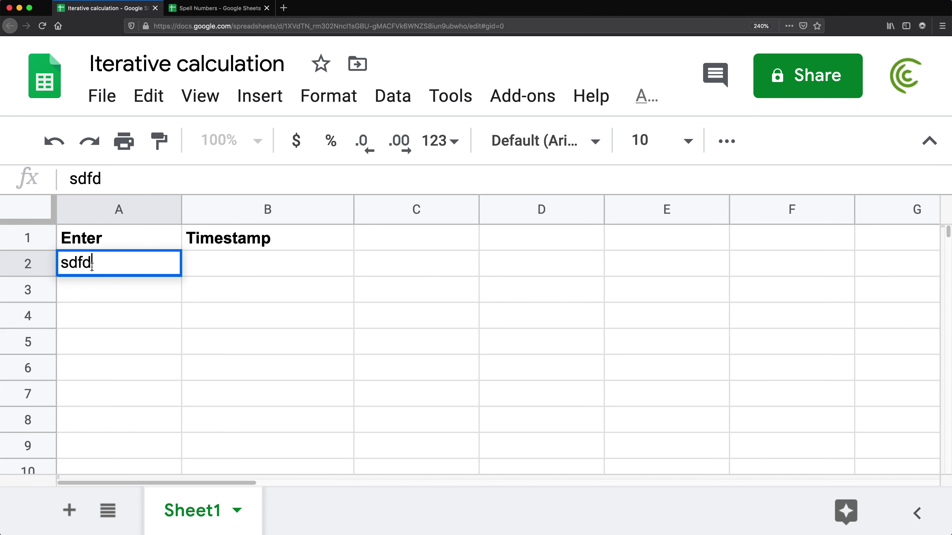
pyautogui.write('d sdfds')
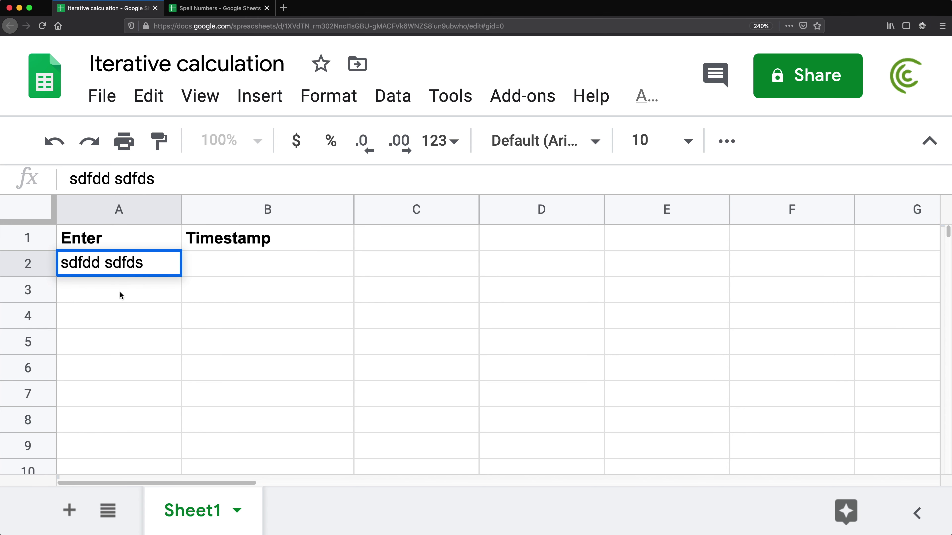
pyautogui.press('Return')
pyautogui.click(175, 270)
pyautogui.press('Delete')
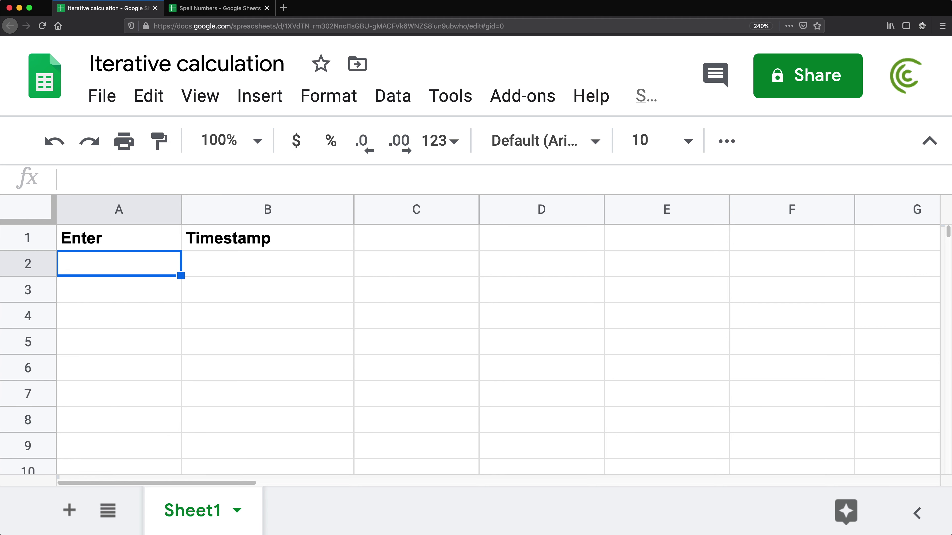
# Start an IFS formula in cell B2 whose first condition, A2="", returns an empty string "".
pyautogui.press('Up')
pyautogui.press('Right')
pyautogui.press('Down')
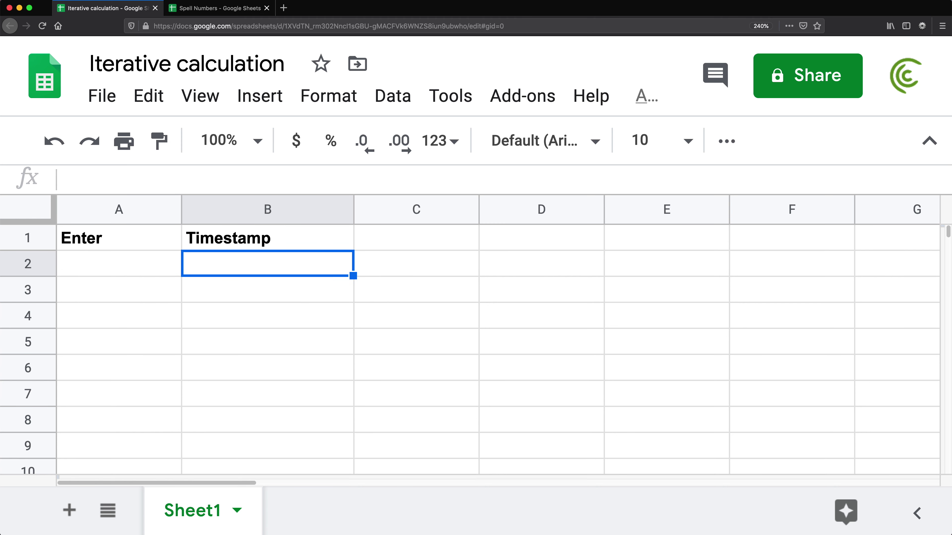
pyautogui.write('=ifs')
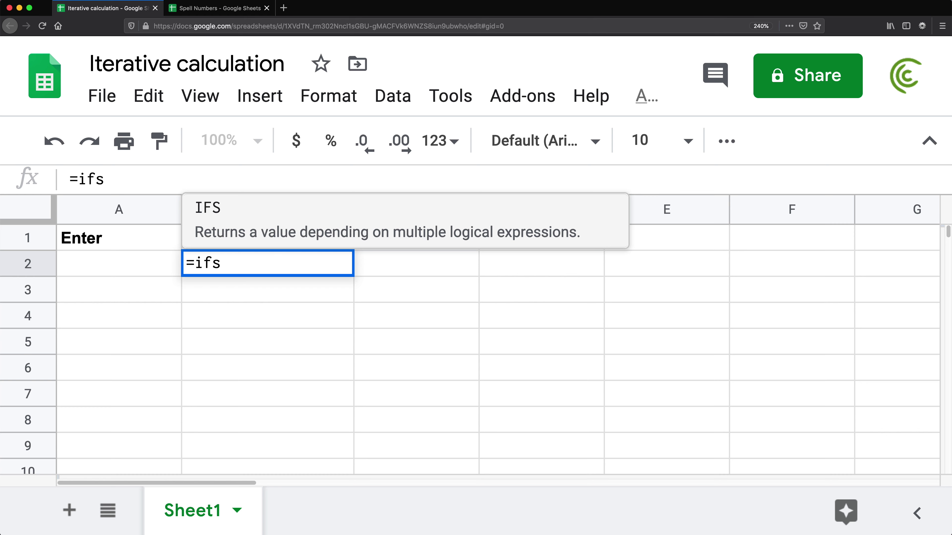
pyautogui.press('Tab')
pyautogui.click(602, 61)
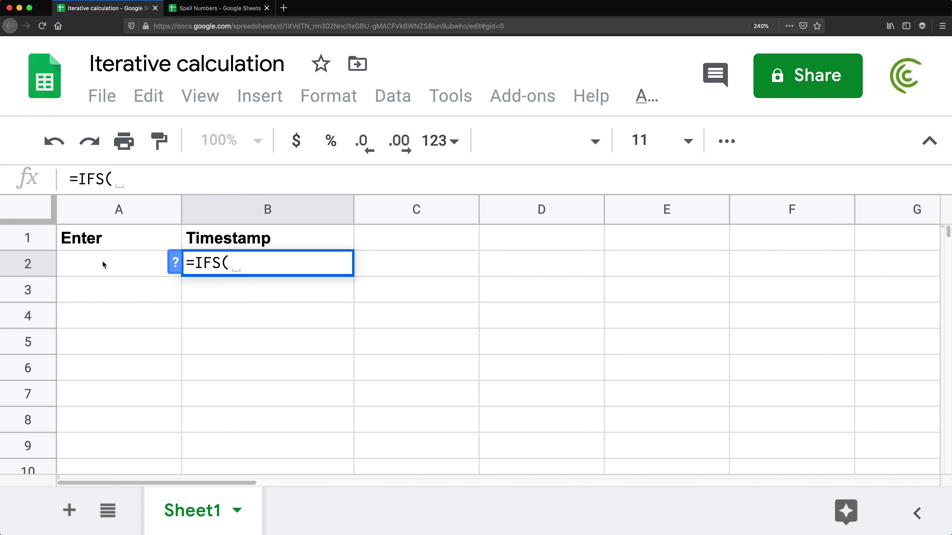
pyautogui.click(88, 264)
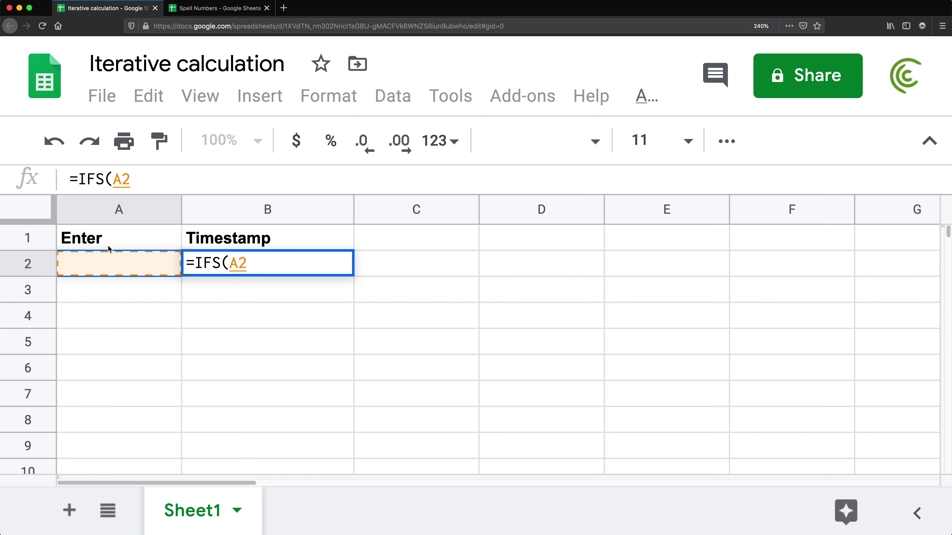
pyautogui.write('=""')
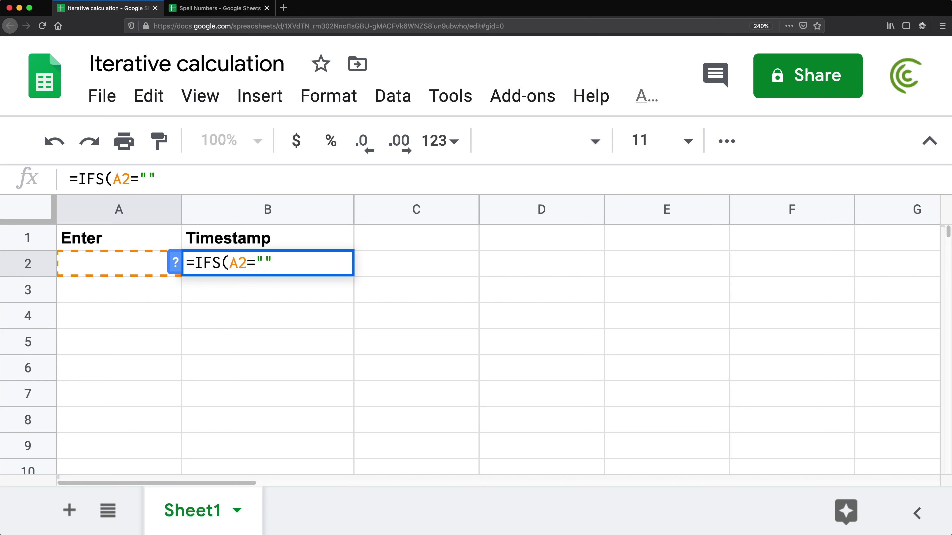
pyautogui.write(',')
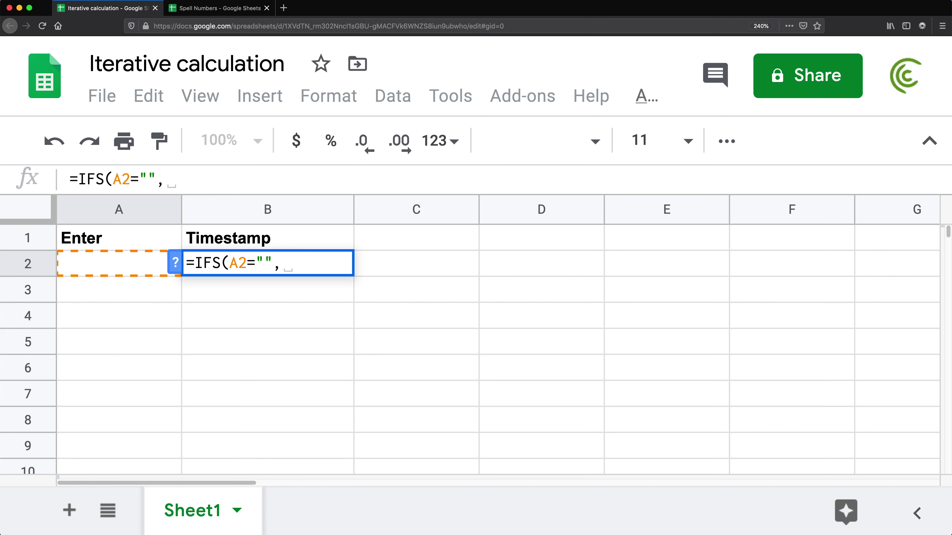
pyautogui.press('BackSpace')
pyautogui.write('""')
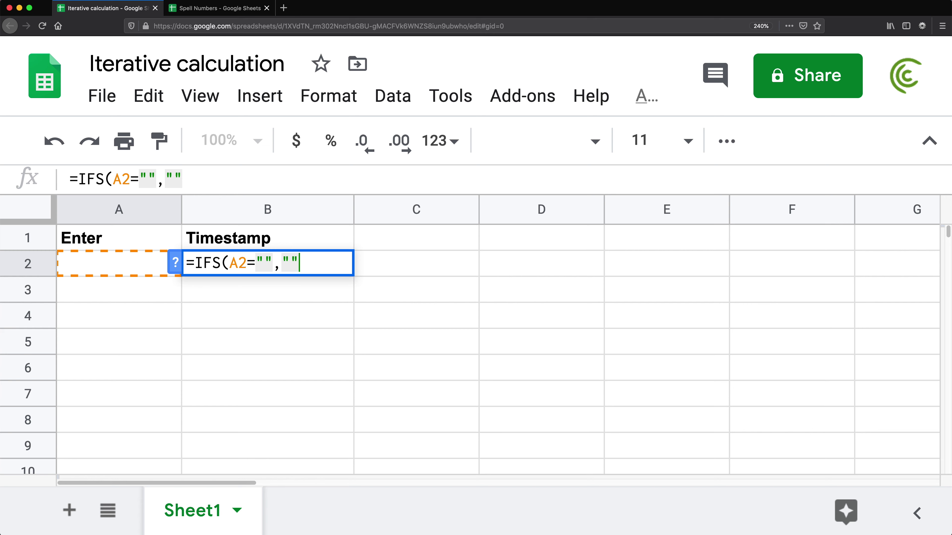
pyautogui.write(',')
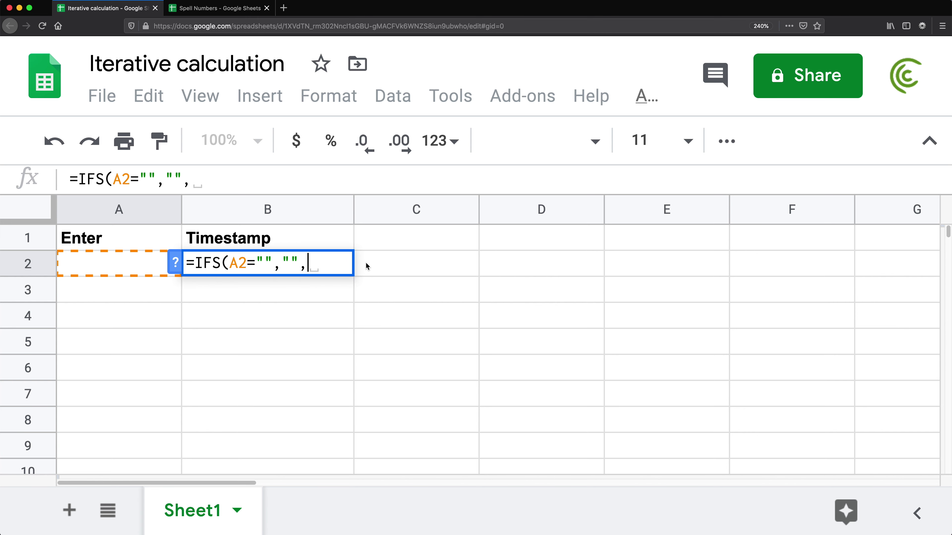
# Add B2="" as the second condition of the IFS formula and review each of its arguments.
pyautogui.write('B2')
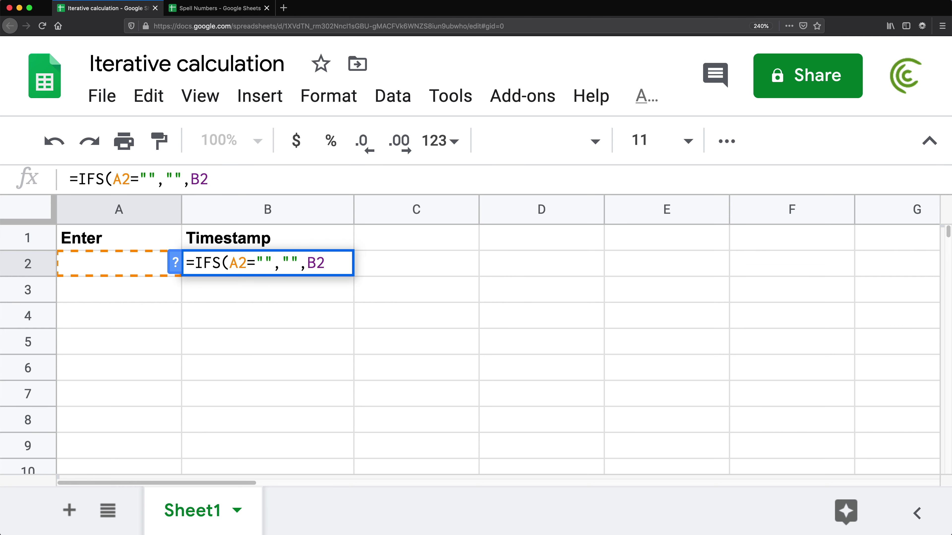
pyautogui.write('=""')
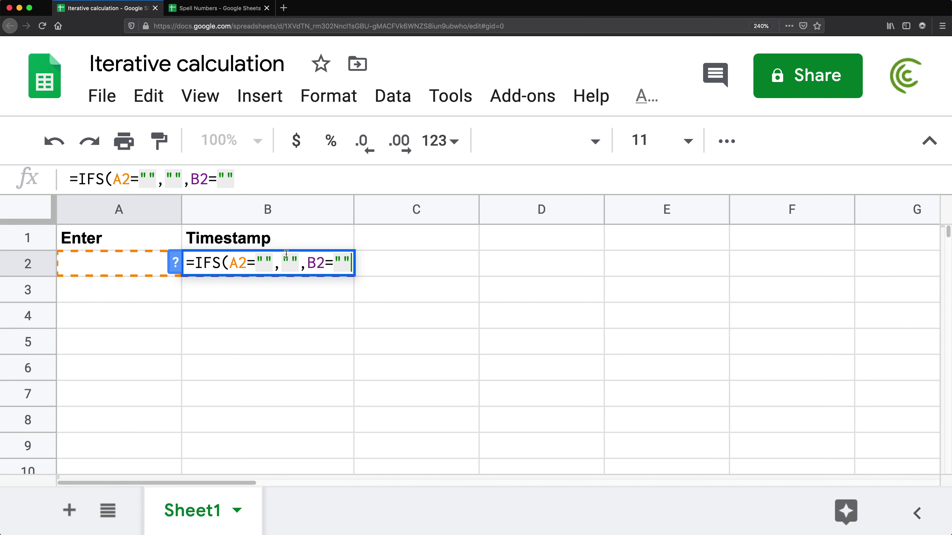
pyautogui.click(248, 263)
pyautogui.moveTo(229, 264); pyautogui.dragTo(272, 264)
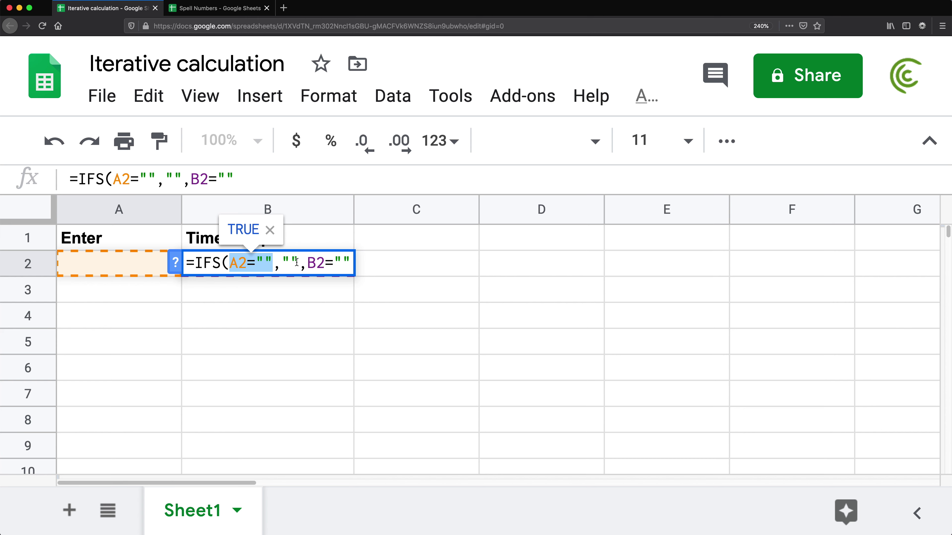
pyautogui.moveTo(298, 263); pyautogui.dragTo(282, 262)
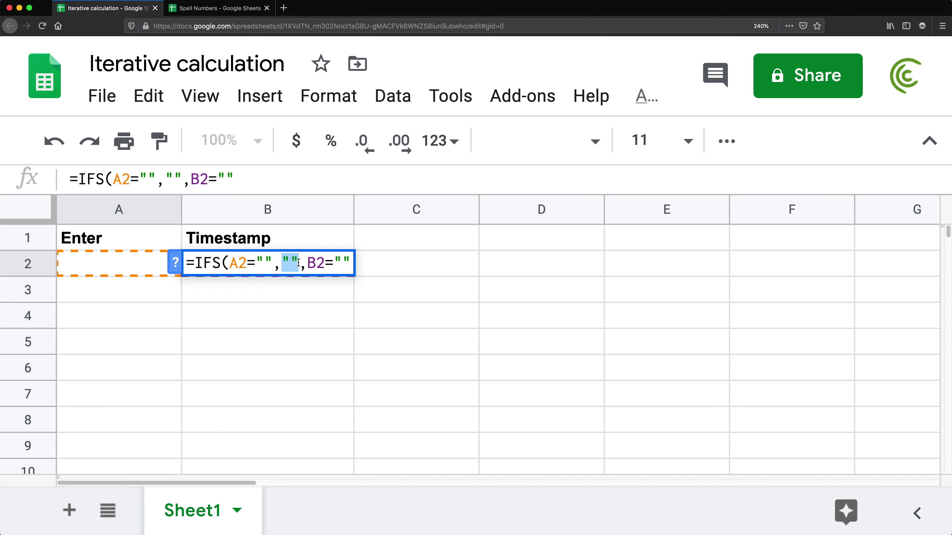
pyautogui.moveTo(306, 263); pyautogui.dragTo(350, 263)
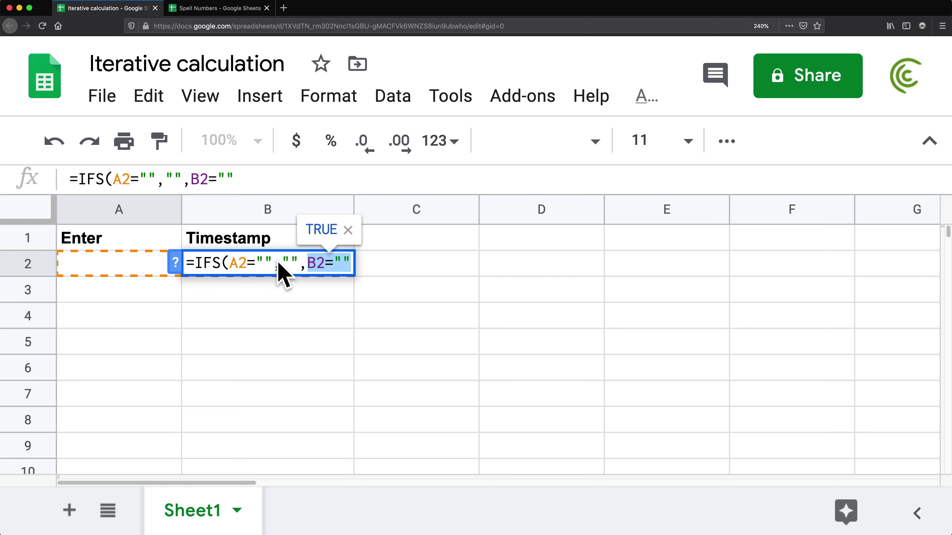
pyautogui.click(309, 254)
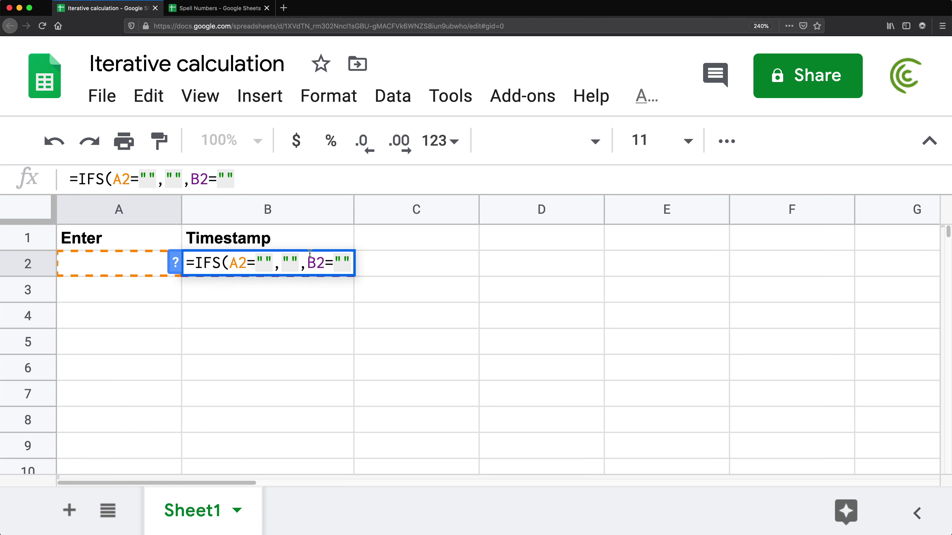
# Complete the formula in B2 as =IFS(A2="","",B2="",now(),TRUE,B2) and reselect the cell.
pyautogui.write(',now()')
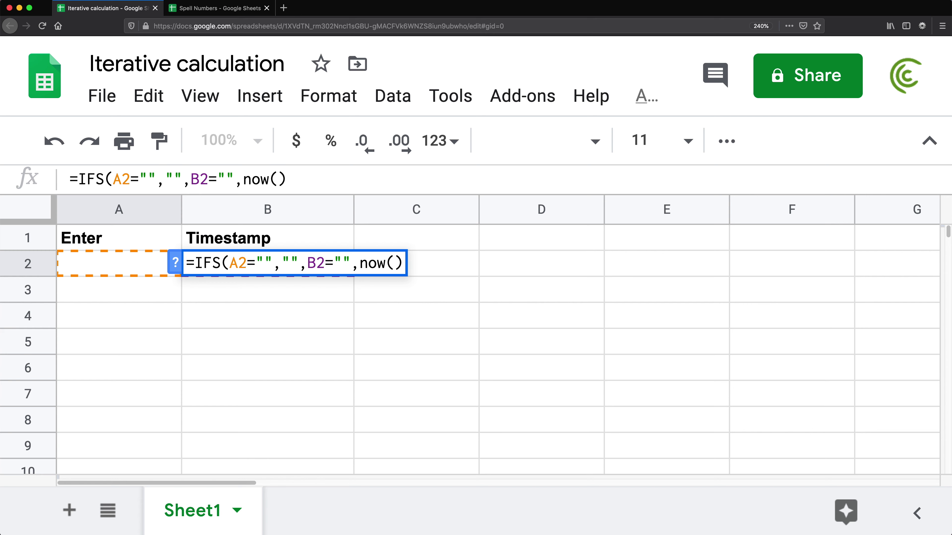
pyautogui.write(',')
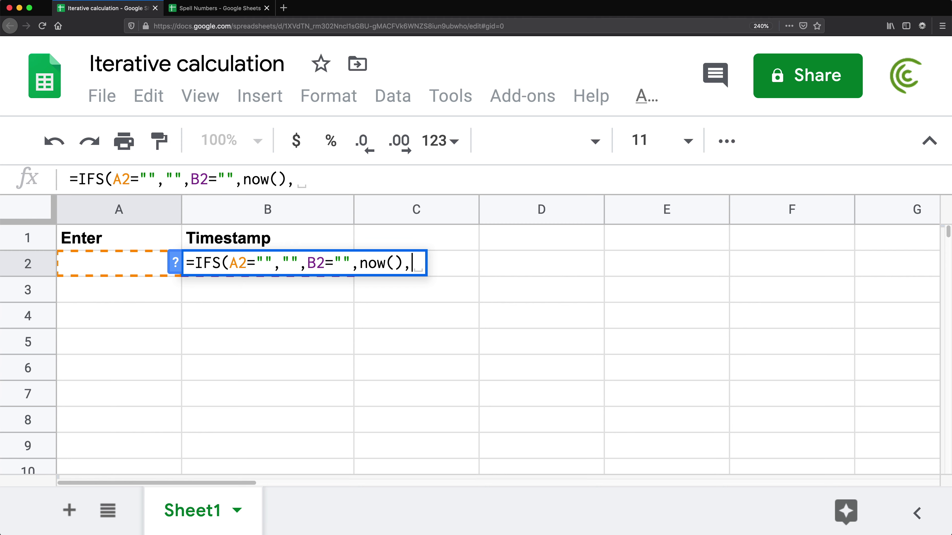
pyautogui.press('BackSpace')
pyautogui.write('TRUE')
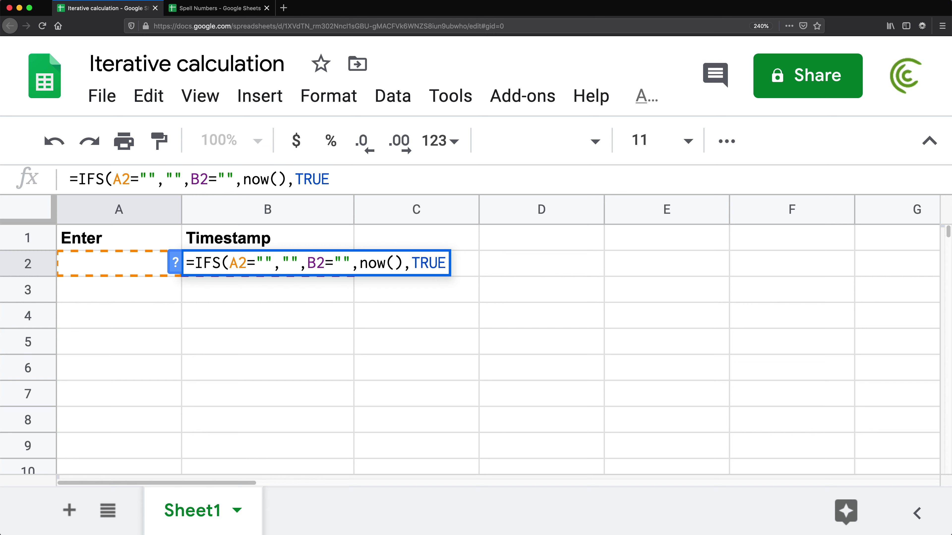
pyautogui.write(',')
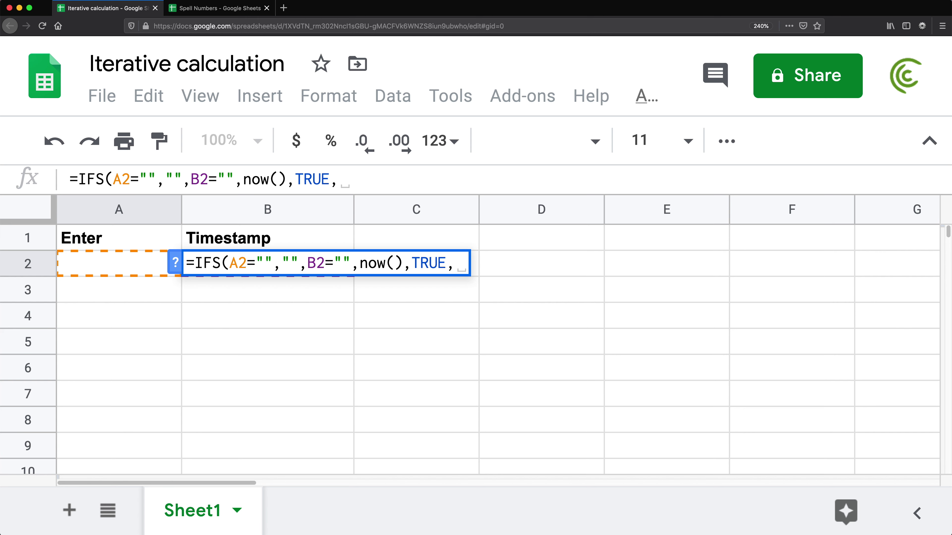
pyautogui.write('B')
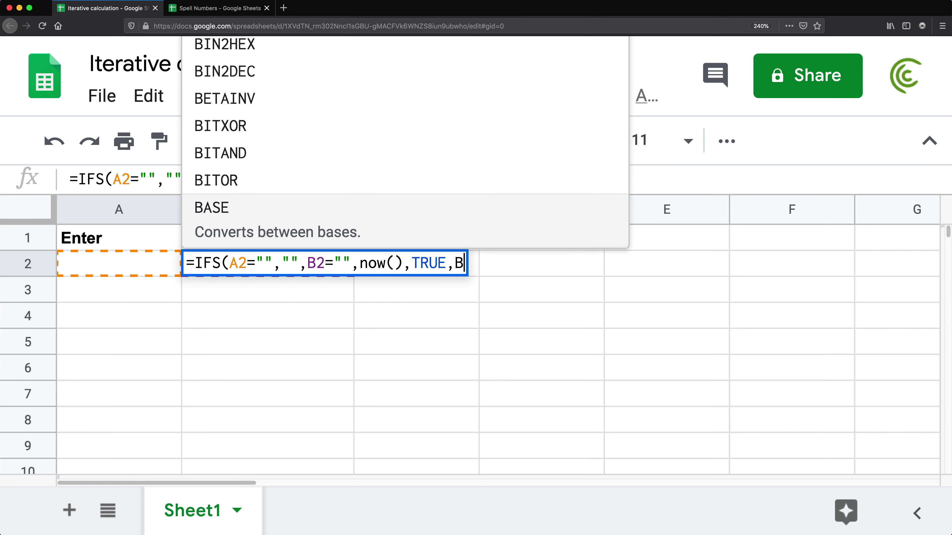
pyautogui.write('2')
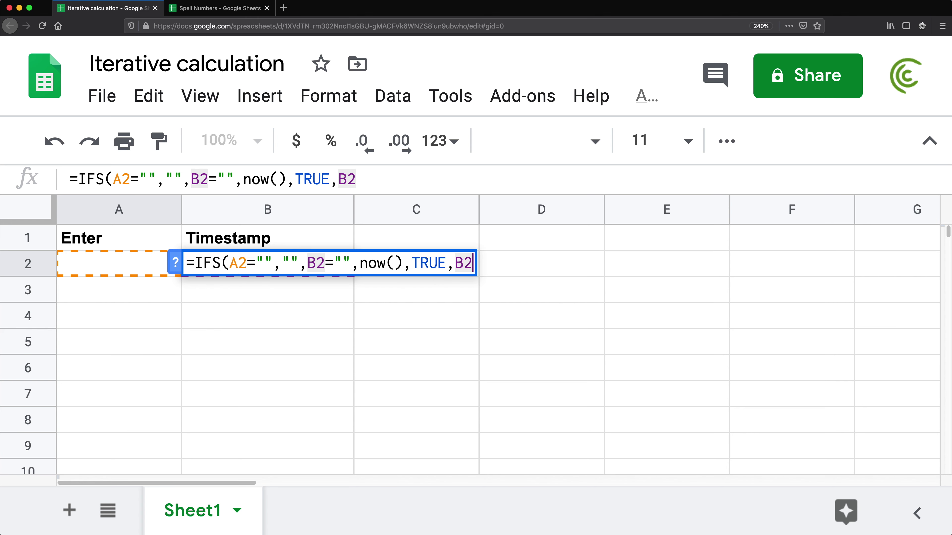
pyautogui.write(')')
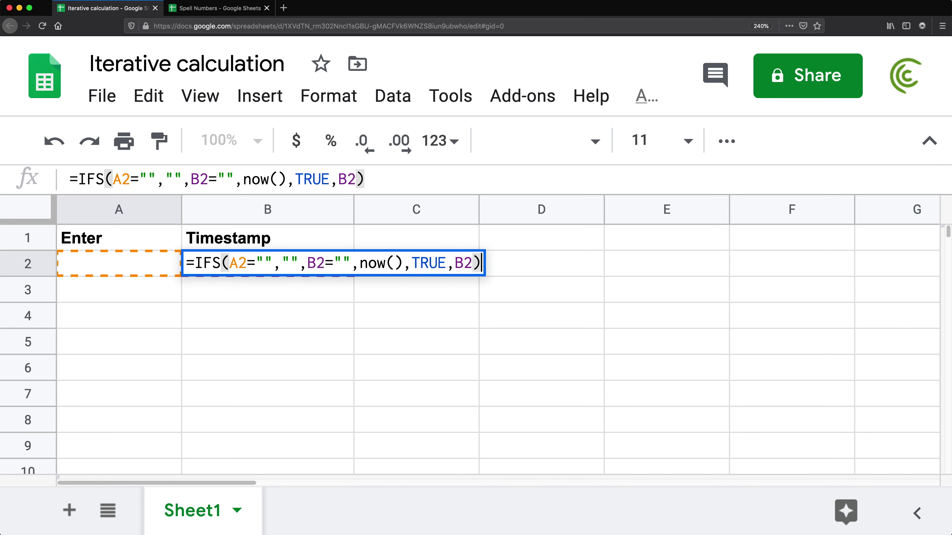
pyautogui.press('Return')
pyautogui.press('Up')
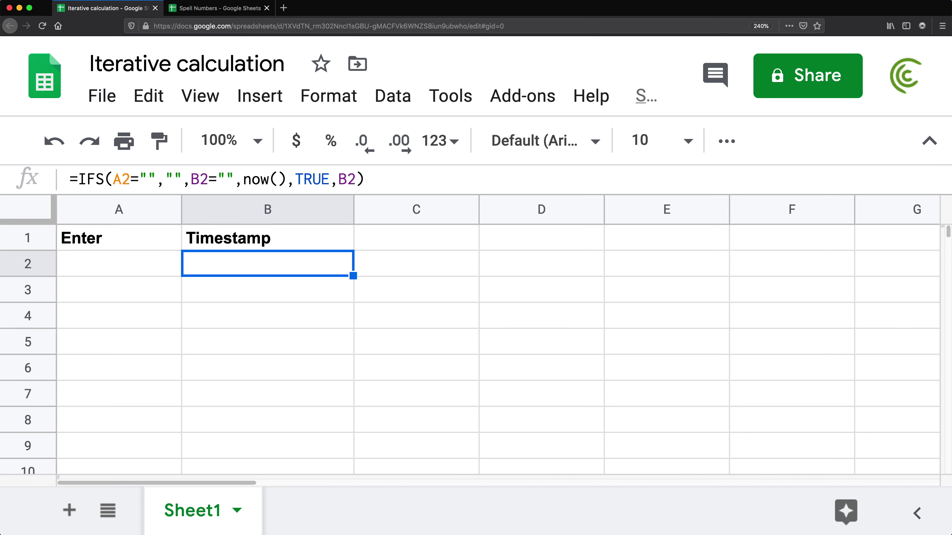
# Enter sdfds in cell A2 to trigger the timestamp and select B2 to inspect it.
pyautogui.click(141, 262)
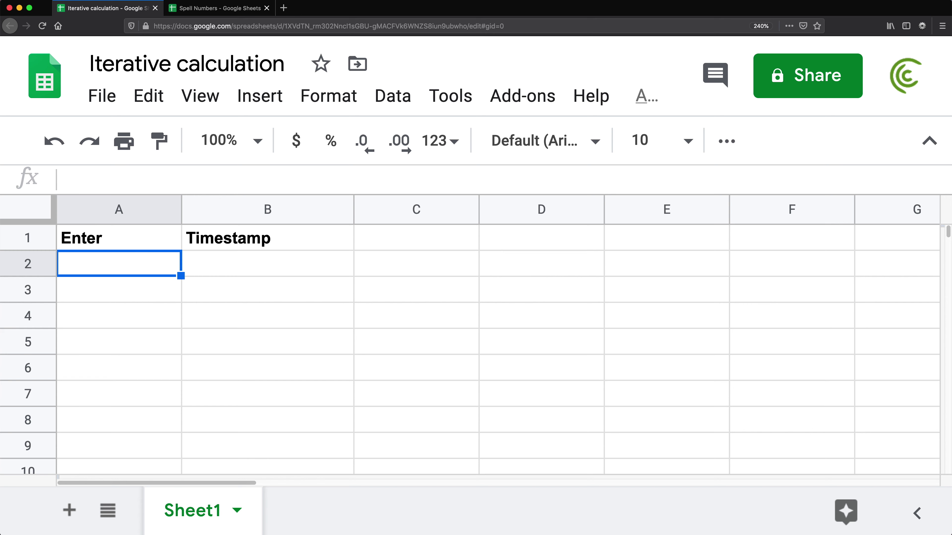
pyautogui.write('sdfds')
pyautogui.press('Return')
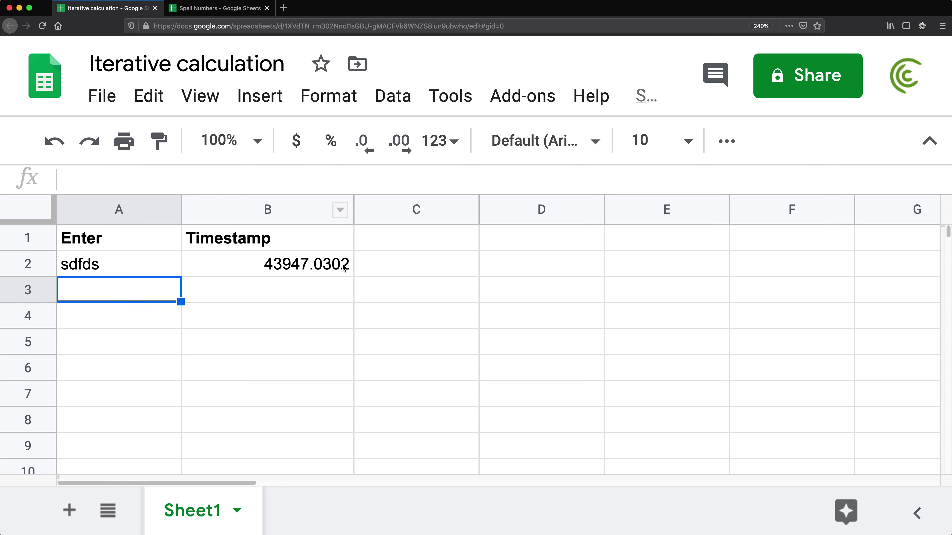
pyautogui.click(261, 267)
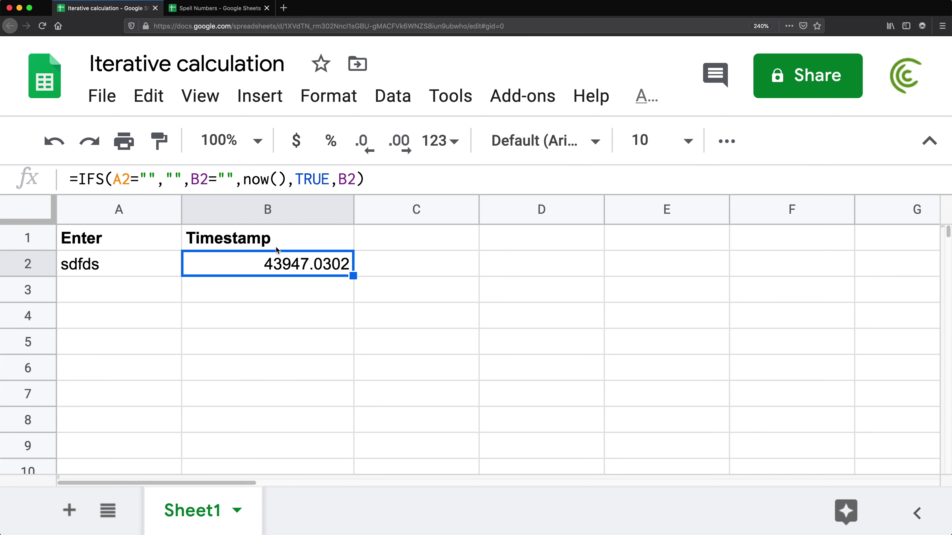
# Format the whole Timestamp column B as Date.
pyautogui.click(267, 213)
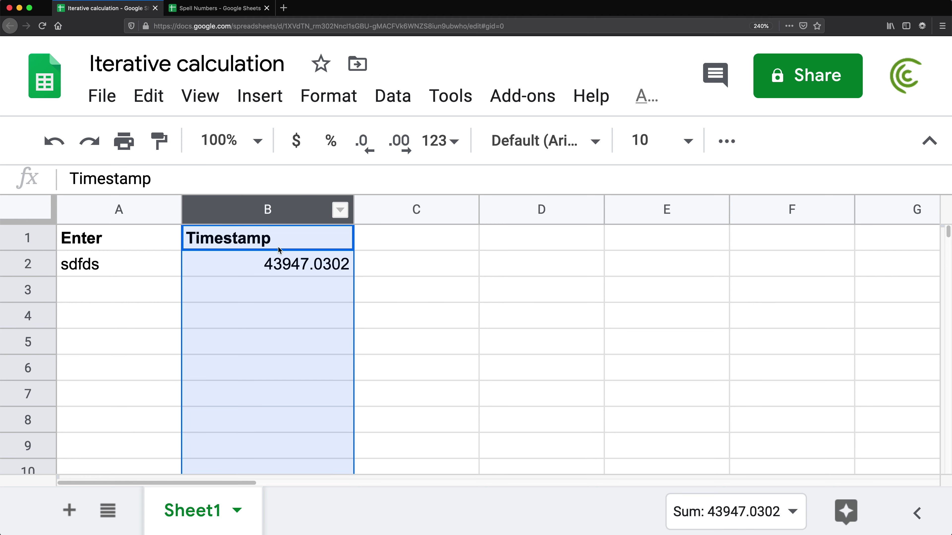
pyautogui.click(446, 140)
pyautogui.scroll(-3, 524, 300)
pyautogui.click(547, 355)
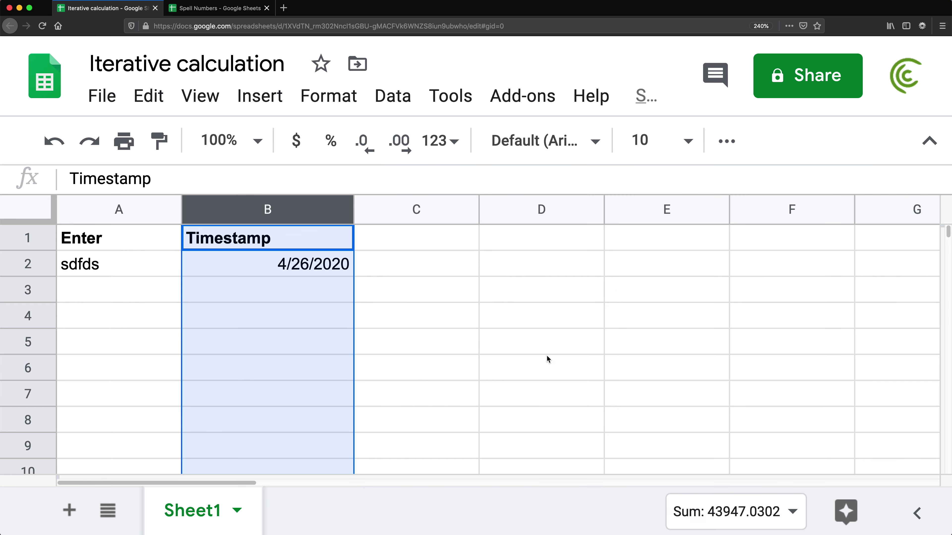
# Format the whole Timestamp column B as Date time.
pyautogui.click(448, 140)
pyautogui.scroll(-2, 585, 375)
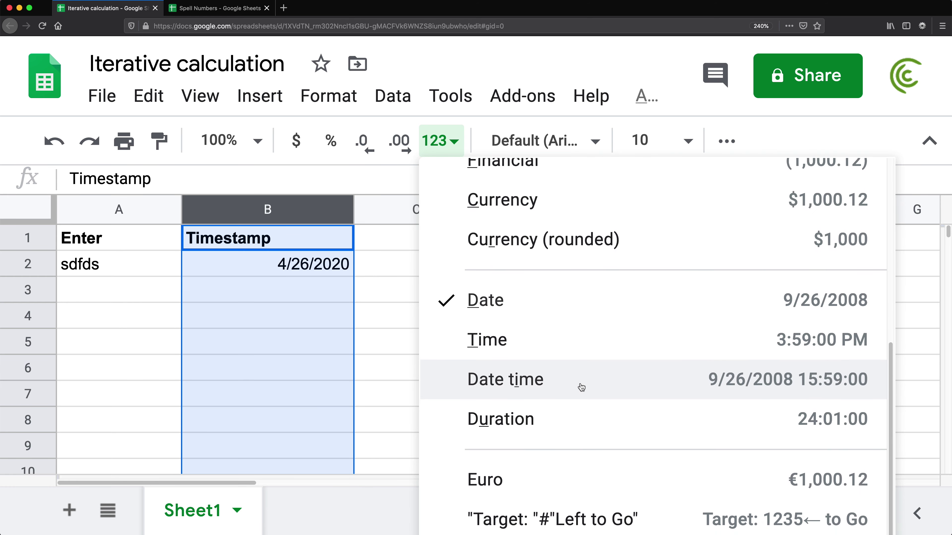
pyautogui.click(554, 384)
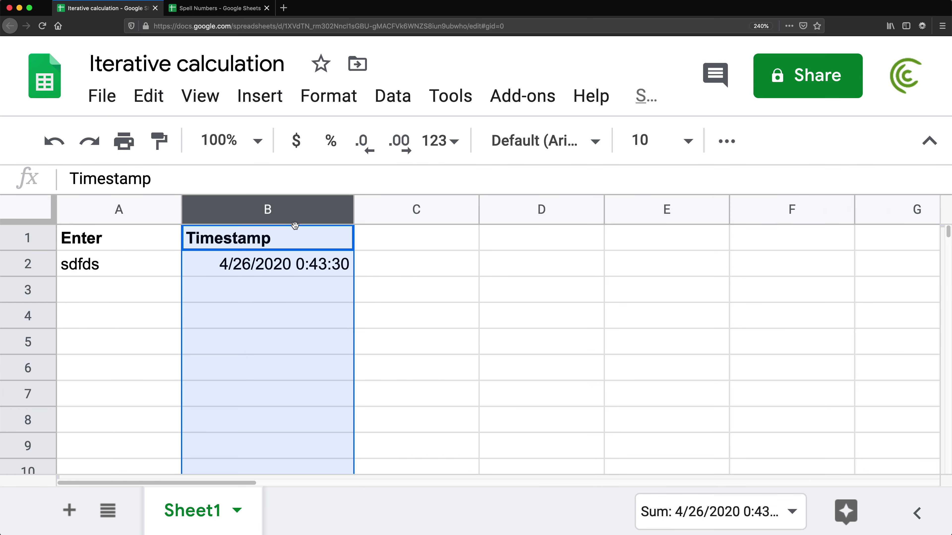
pyautogui.click(247, 264)
# Edit cell A2 to sdfds sdfds, overwrite it with sdfd, and replace that with sdf dsf to test the timestamp.
pyautogui.click(114, 264)
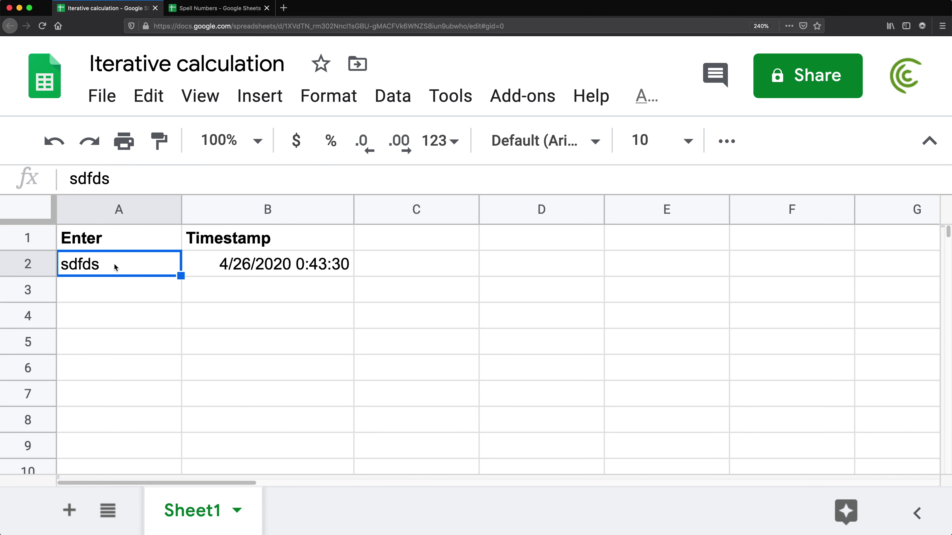
pyautogui.doubleClick(118, 261)
pyautogui.write('sdfds')
pyautogui.press('Return')
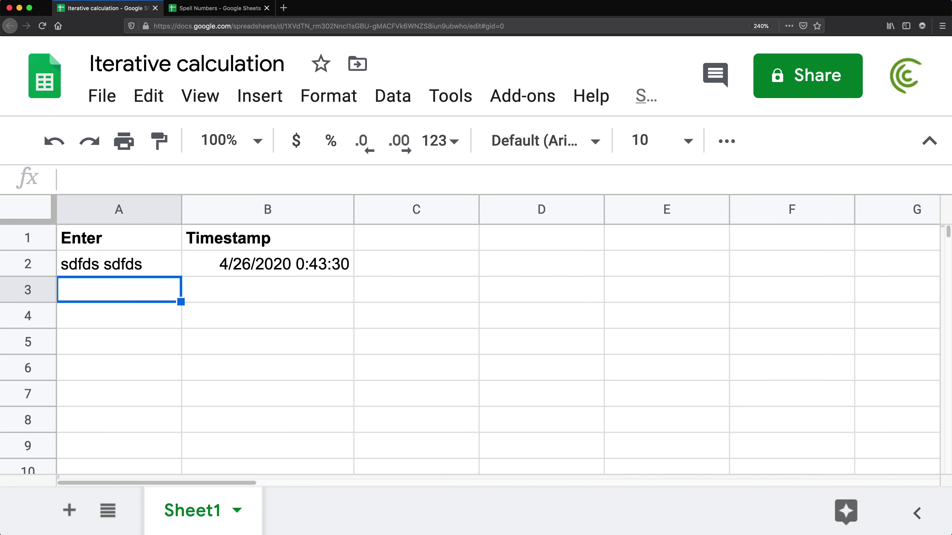
pyautogui.press('Up')
pyautogui.write('sdfd')
pyautogui.press('Return')
pyautogui.press('Up')
pyautogui.write('sdf dsf')
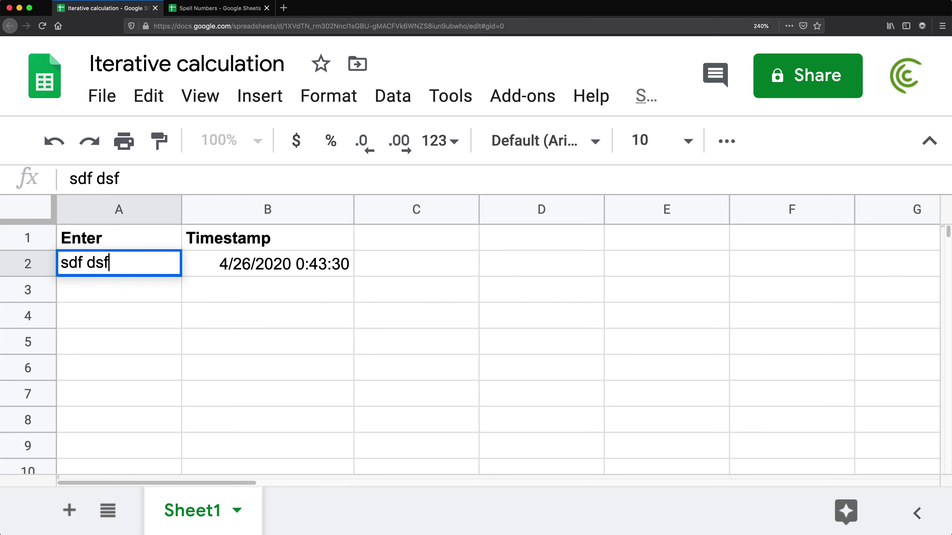
pyautogui.press('Return')
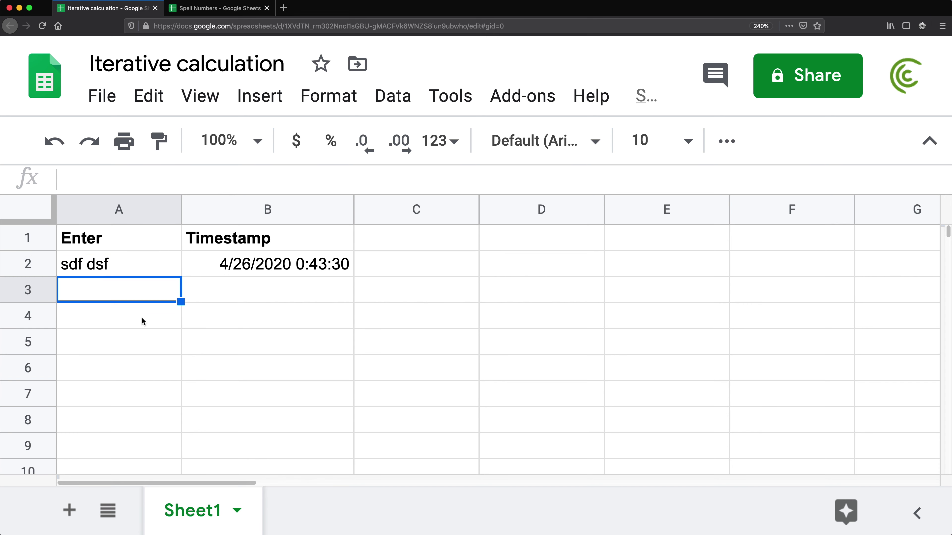
# Fill the timestamp formula from B2 down to B8 and enter sdf dsf in cell A3.
pyautogui.click(340, 266)
pyautogui.moveTo(353, 276); pyautogui.dragTo(333, 418)
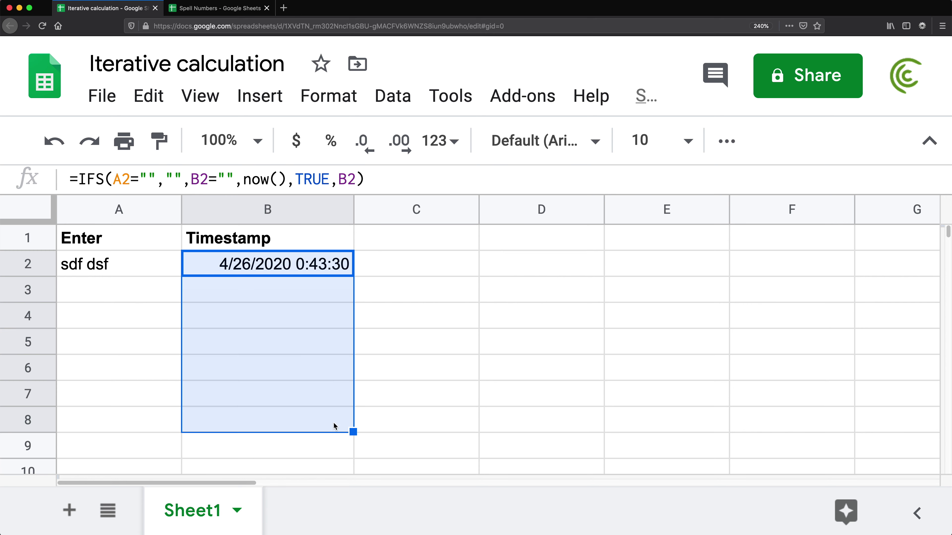
pyautogui.click(143, 297)
pyautogui.write('sdf dsf')
pyautogui.press('Return')
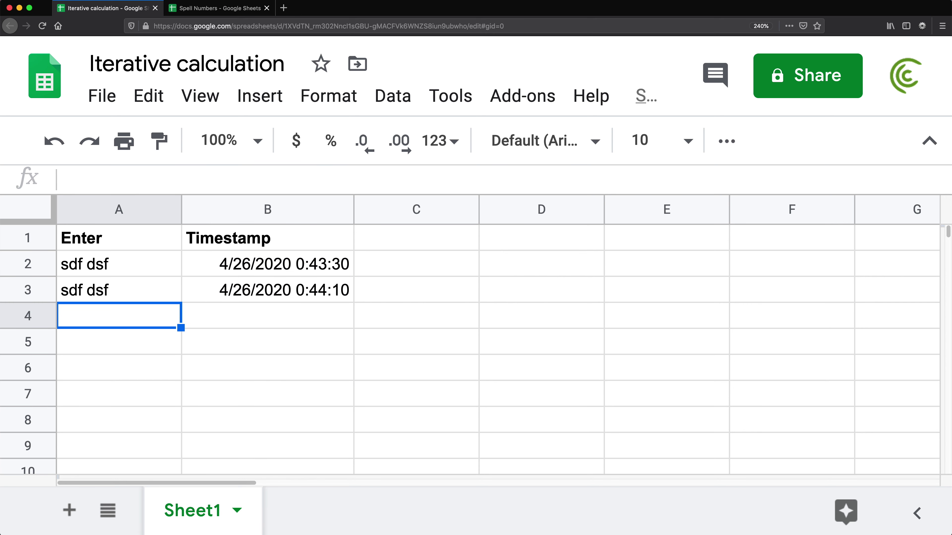
# Shorten the entry in A3 to sdf and clear the cell to reset its timestamp.
pyautogui.press('Up')
pyautogui.write('sdf')
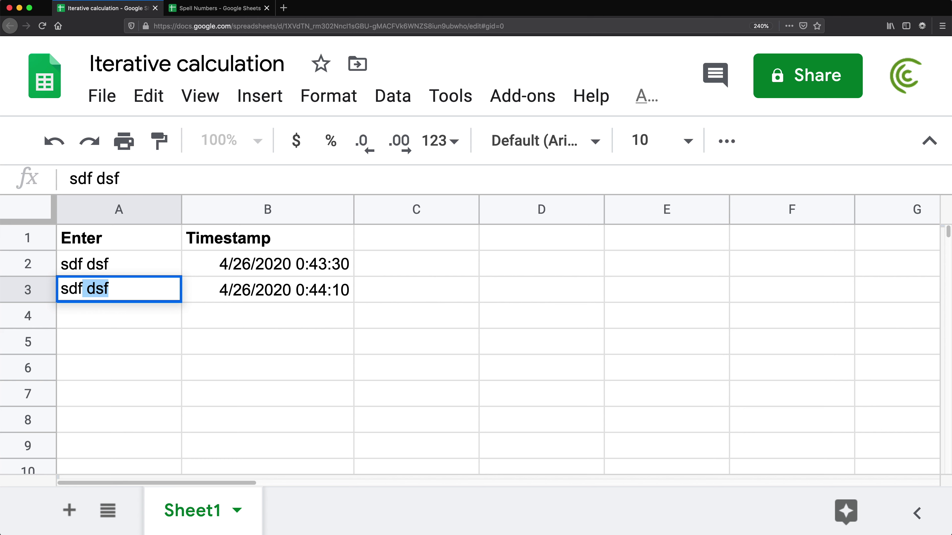
pyautogui.press('BackSpace')
pyautogui.press('Return')
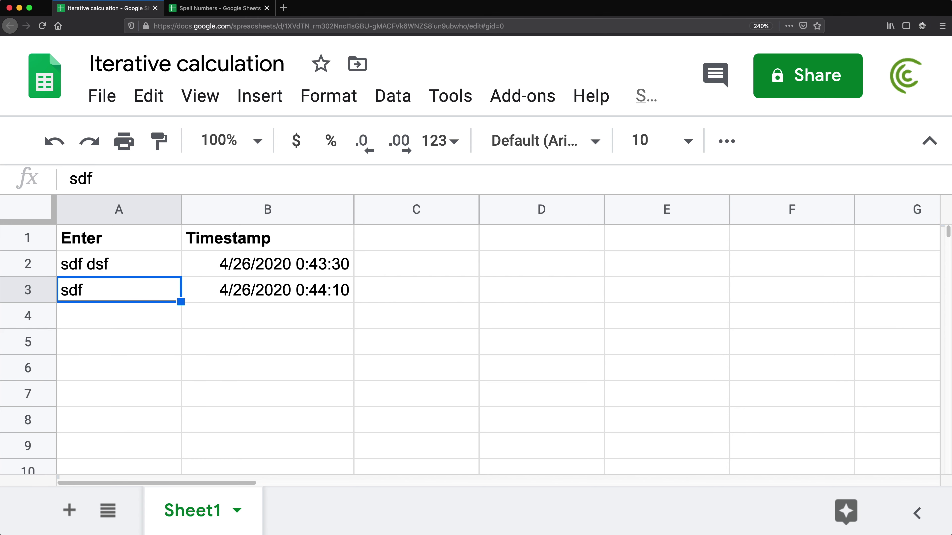
pyautogui.press('Delete')
pyautogui.press('Up')
pyautogui.press('Down')
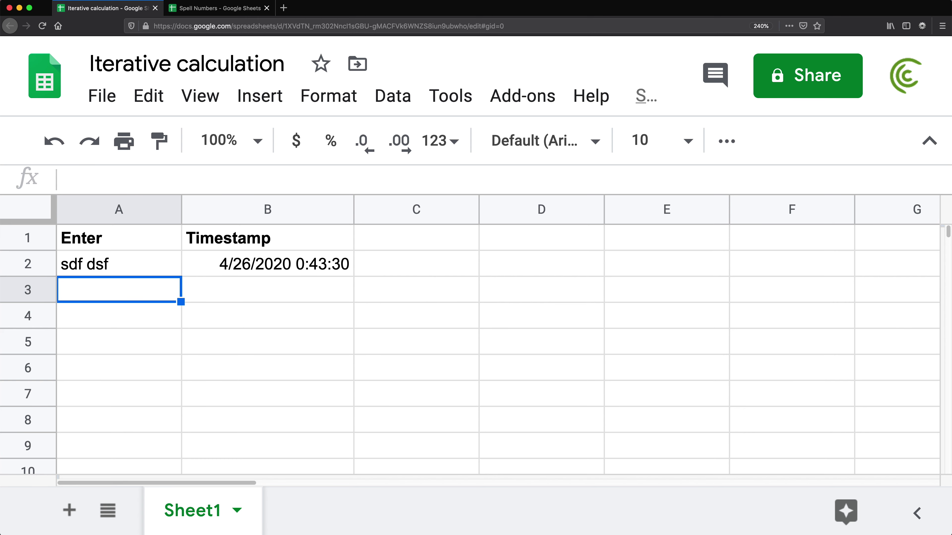
# Enter kj sdfds in A3, replace it with sdfds, and shorten that to sdfd.
pyautogui.write('kj sdfds')
pyautogui.press('Return')
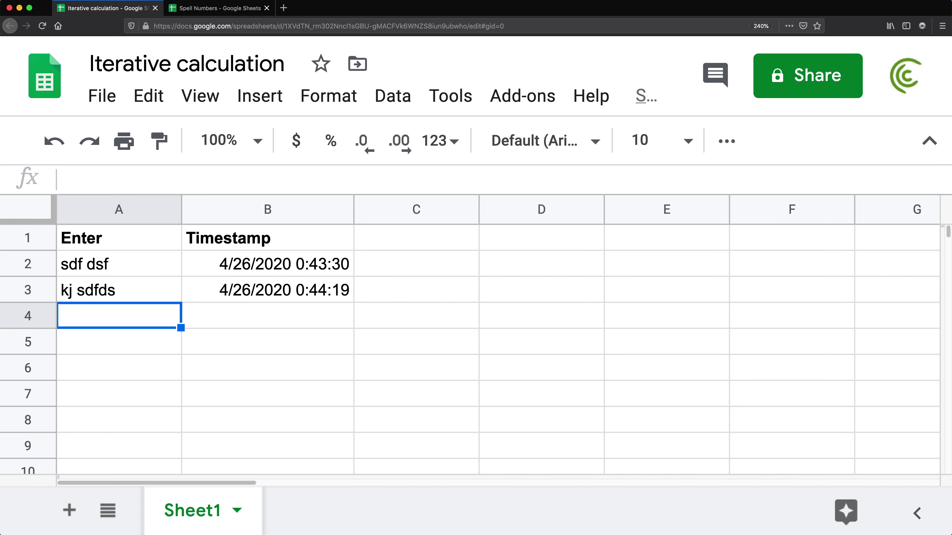
pyautogui.press('Up')
pyautogui.write('sdfds')
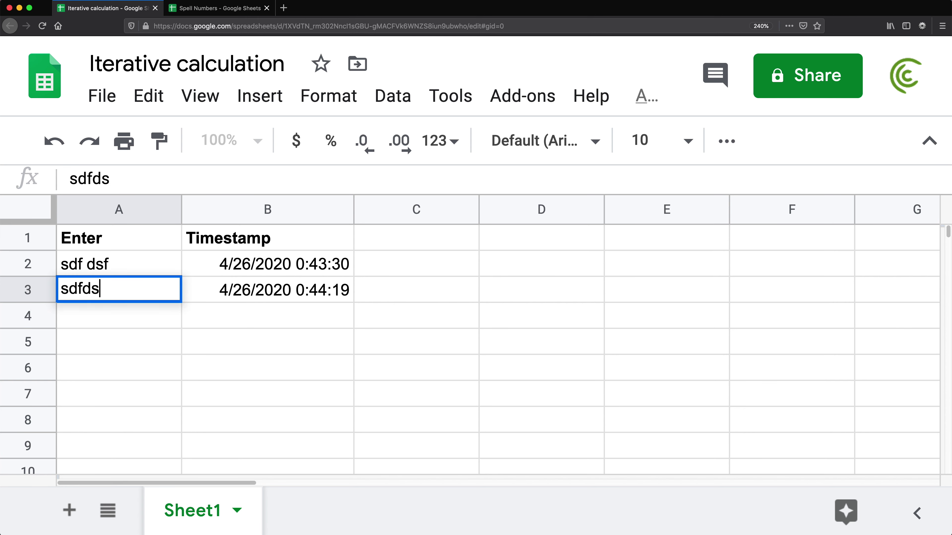
pyautogui.press('Return')
pyautogui.press('Up')
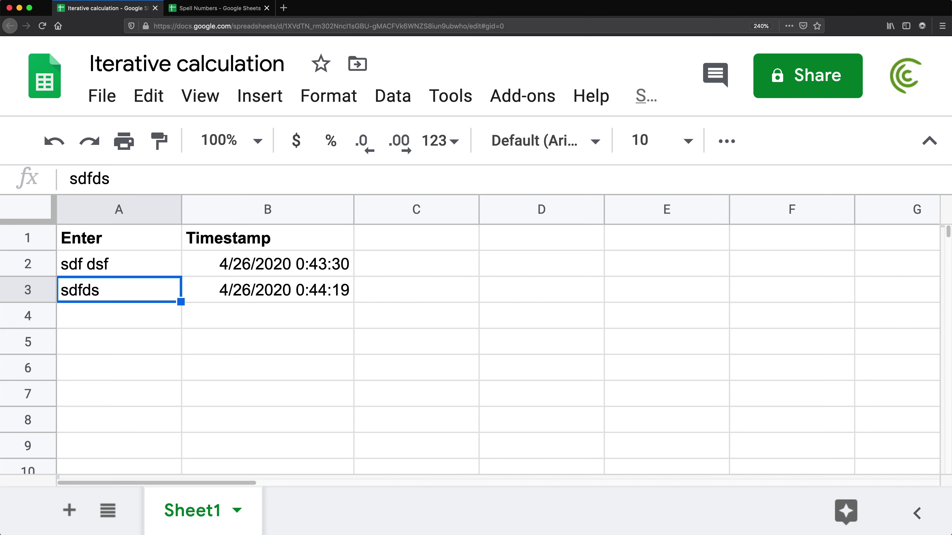
pyautogui.press('Return')
pyautogui.press('BackSpace')
pyautogui.press('Return')
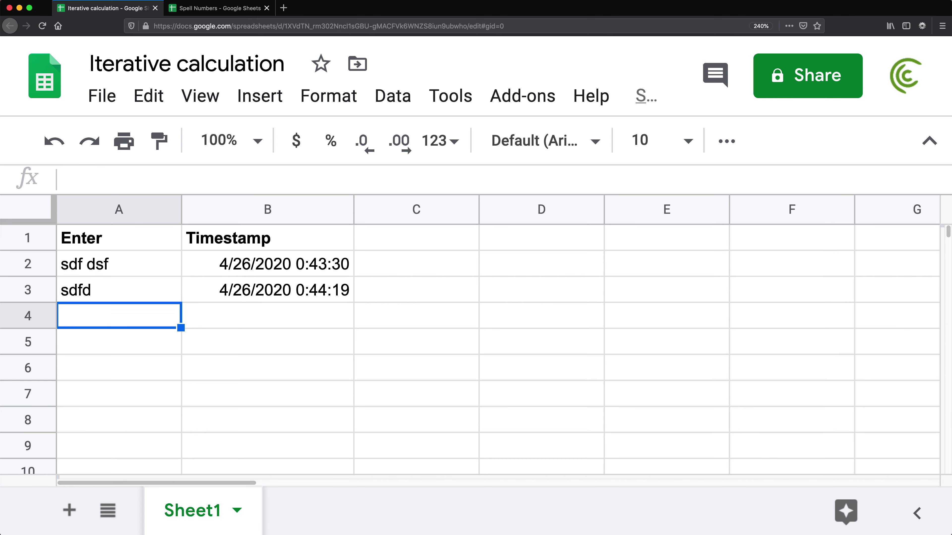
# Enter sdf in cell A4 and extend that entry to sdf sdfds.
pyautogui.write('sdf')
pyautogui.press('Return')
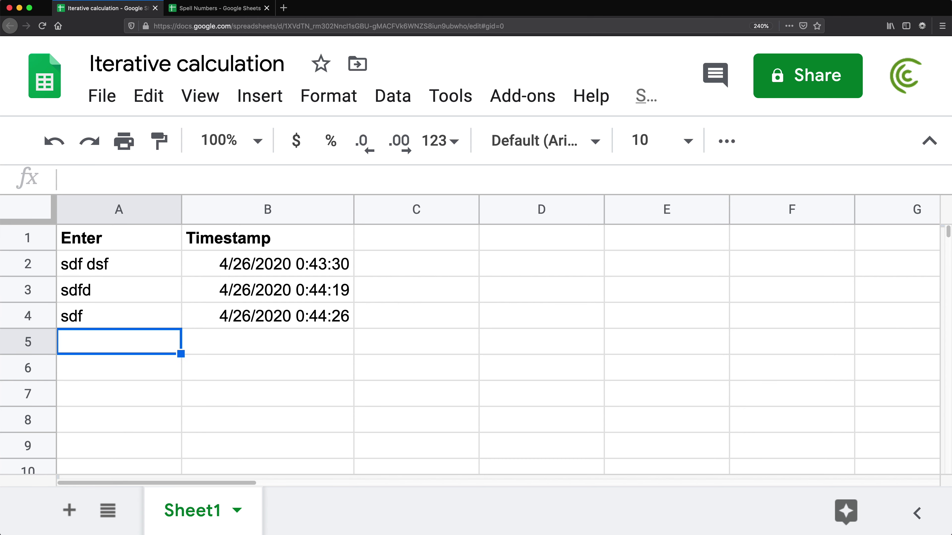
pyautogui.press('Up')
pyautogui.press('Return')
pyautogui.write('sdfds')
pyautogui.press('Return')
# Inspect the filled timestamp formulas in cells B2 through B4.
pyautogui.click(249, 268)
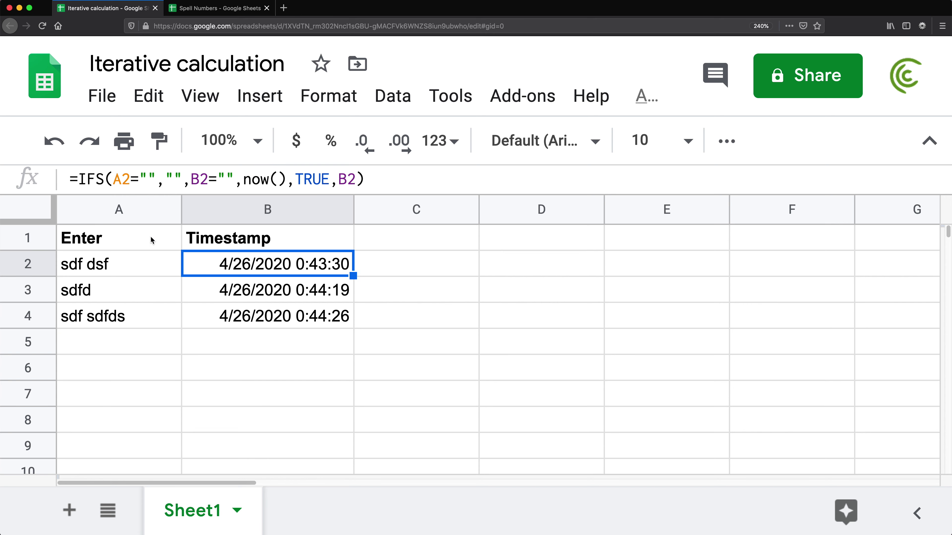
pyautogui.press('Down')
pyautogui.press('Down')
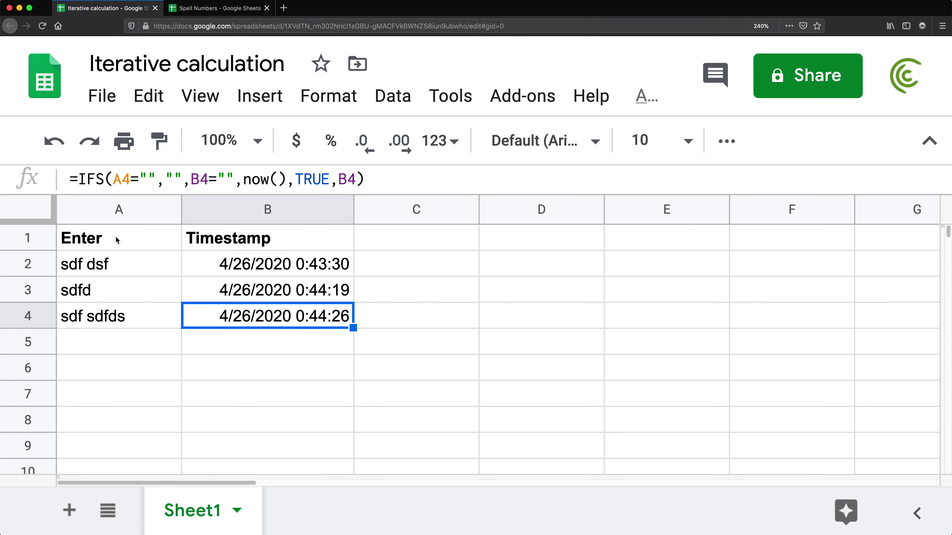
# Copy the Enter and Timestamp headers into A1:B1 of the Excel workbook and clear cell B2 there.
pyautogui.moveTo(116, 235); pyautogui.dragTo(217, 242)
pyautogui.hotkey('ctrl', 'c')
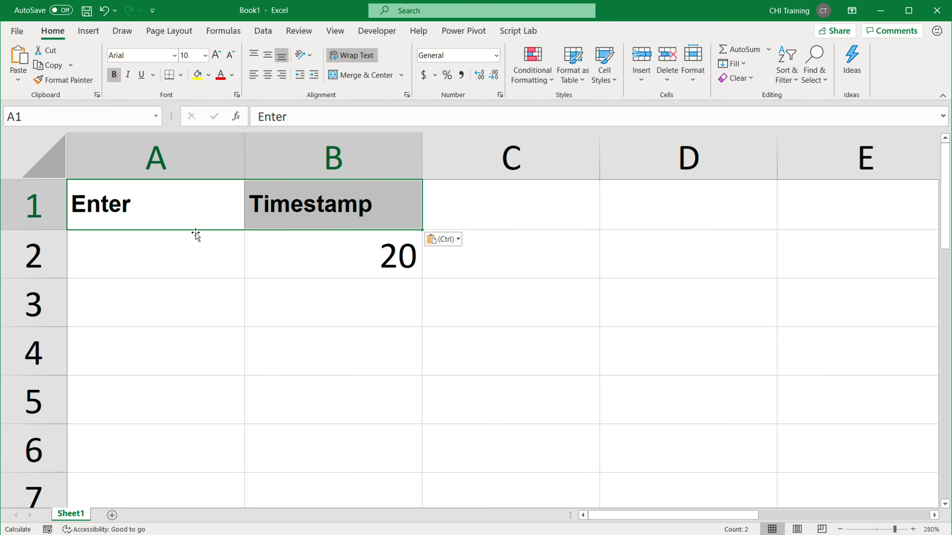
pyautogui.click(355, 259)
pyautogui.press('Delete')
pyautogui.press('Return')
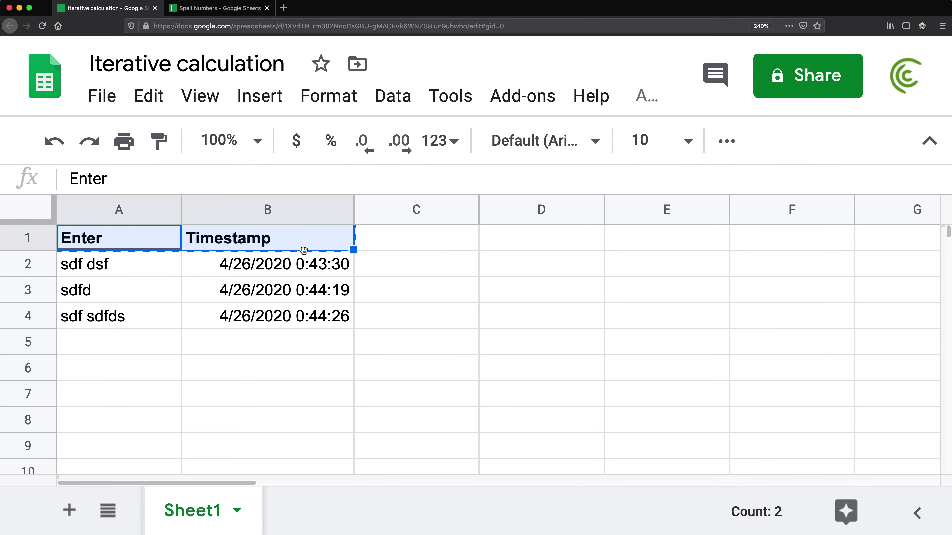
# Copy the full IFS formula text from B2 in Google Sheets and try pasting it into B2 in Excel.
pyautogui.doubleClick(302, 268)
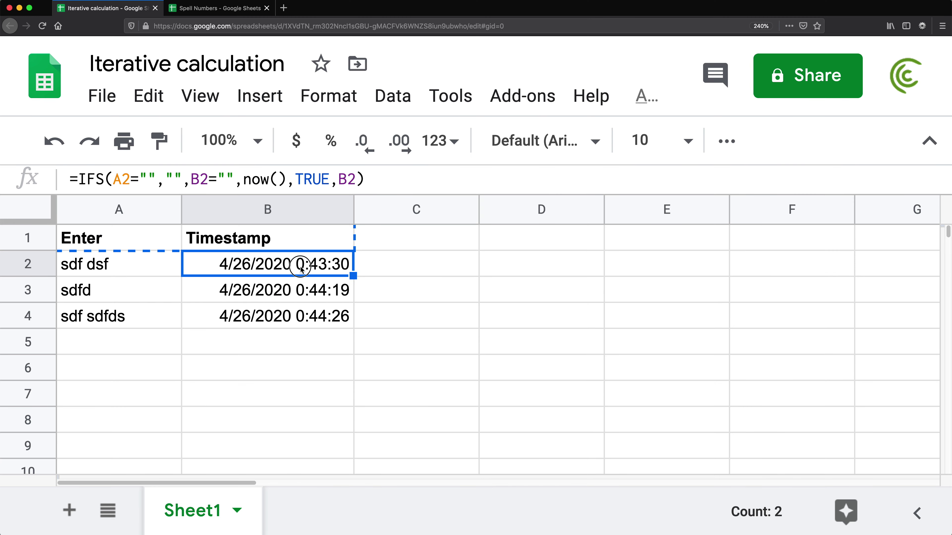
pyautogui.moveTo(187, 263); pyautogui.dragTo(546, 272)
pyautogui.hotkey('ctrl', 'c')
pyautogui.press('Escape')
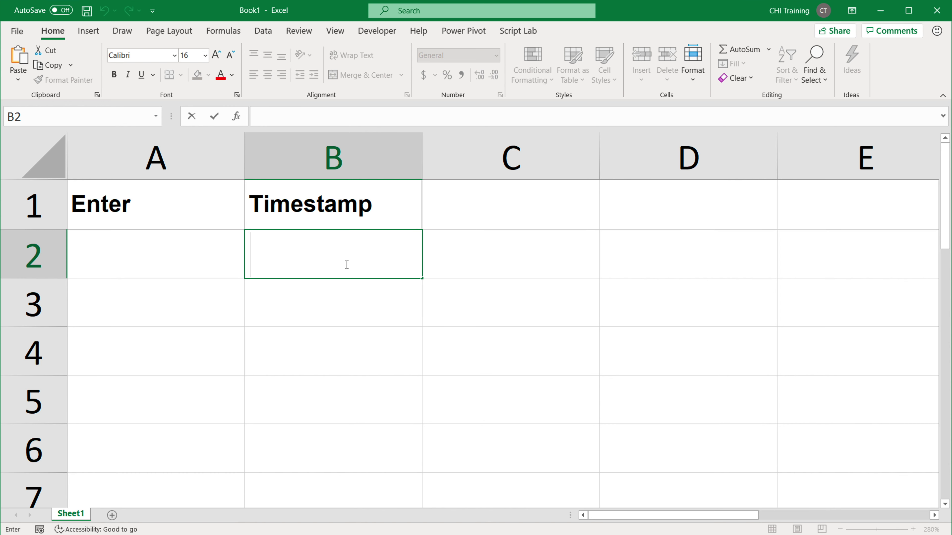
pyautogui.hotkey('ctrl', 'v')
pyautogui.press('Escape')
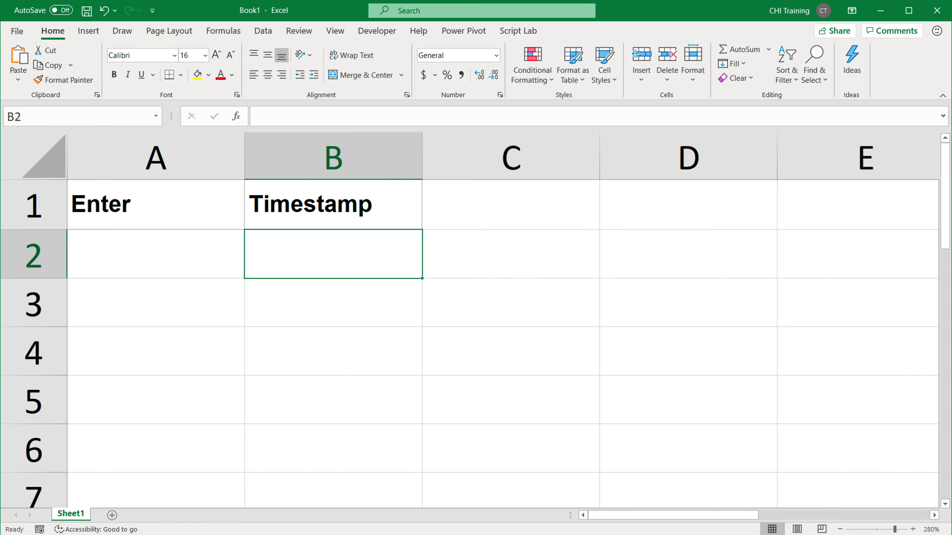
# Set the maximum iterations for iterative calculation to 1 in the Excel formula options.
pyautogui.click(25, 32)
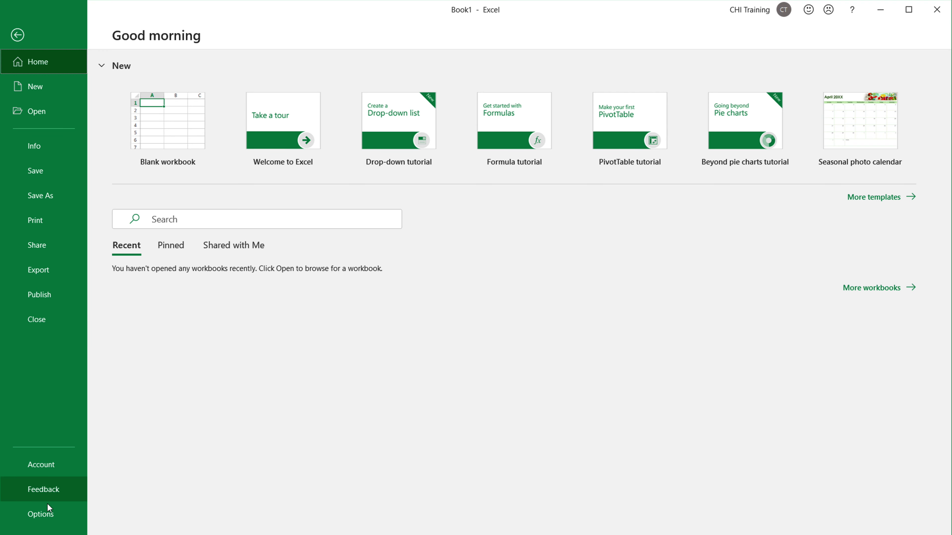
pyautogui.click(41, 513)
pyautogui.click(272, 105)
pyautogui.moveTo(657, 157); pyautogui.dragTo(575, 155)
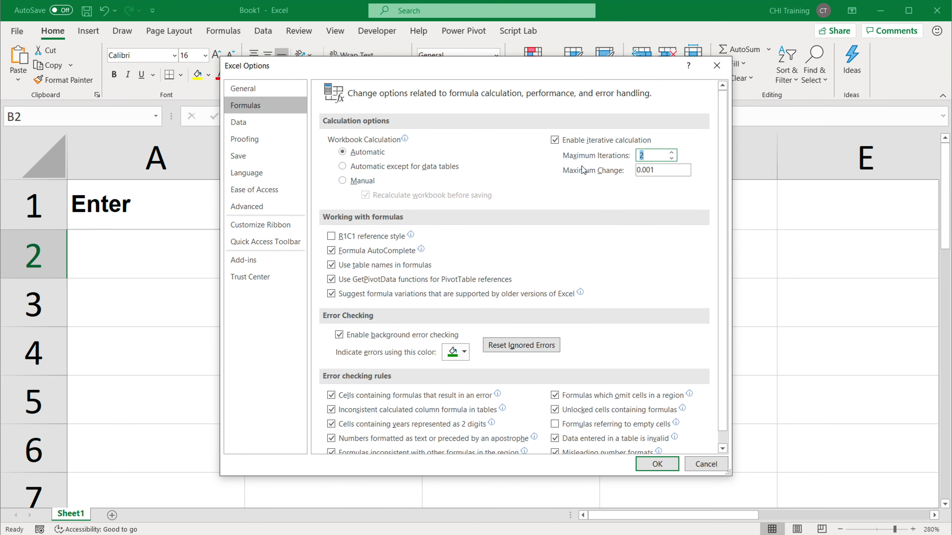
pyautogui.write('1')
pyautogui.click(657, 464)
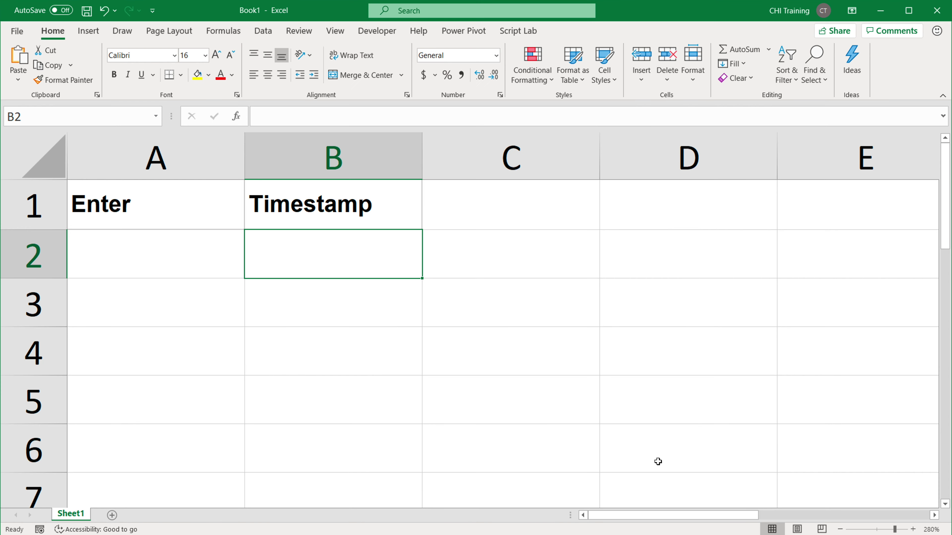
# Paste =IFS(A2="","",B2="",now(),TRUE,B2) into B2 and fill the formula down to B6.
pyautogui.doubleClick(319, 259)
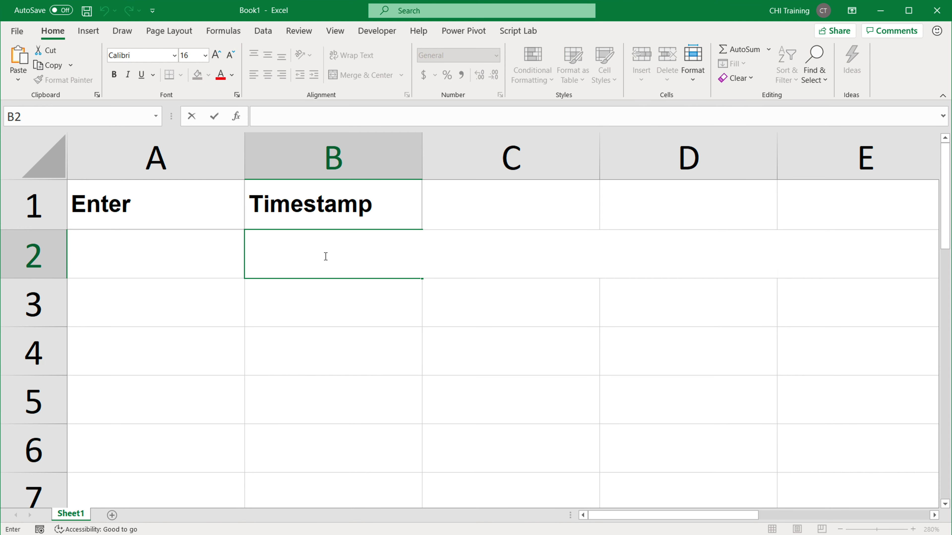
pyautogui.hotkey('ctrl', 'v')
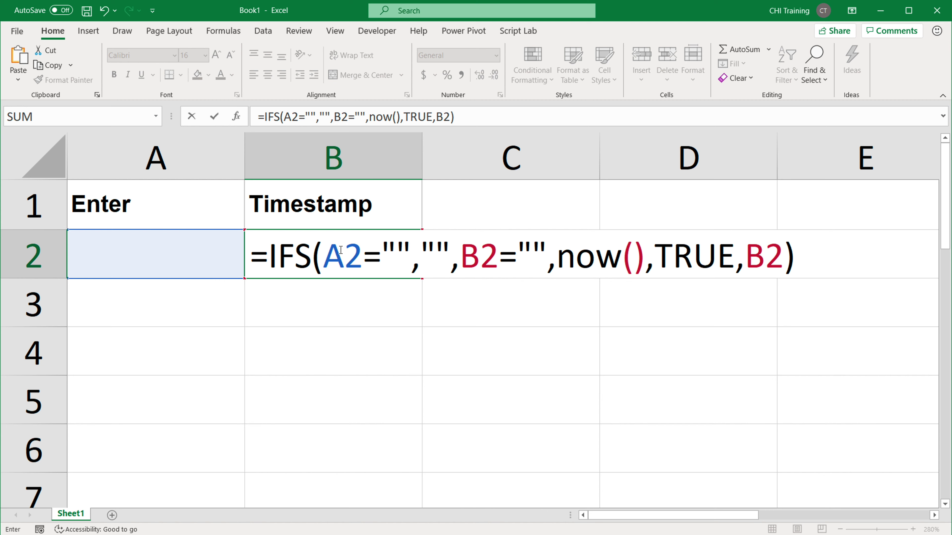
pyautogui.press('Return')
pyautogui.press('Up')
pyautogui.press('Left')
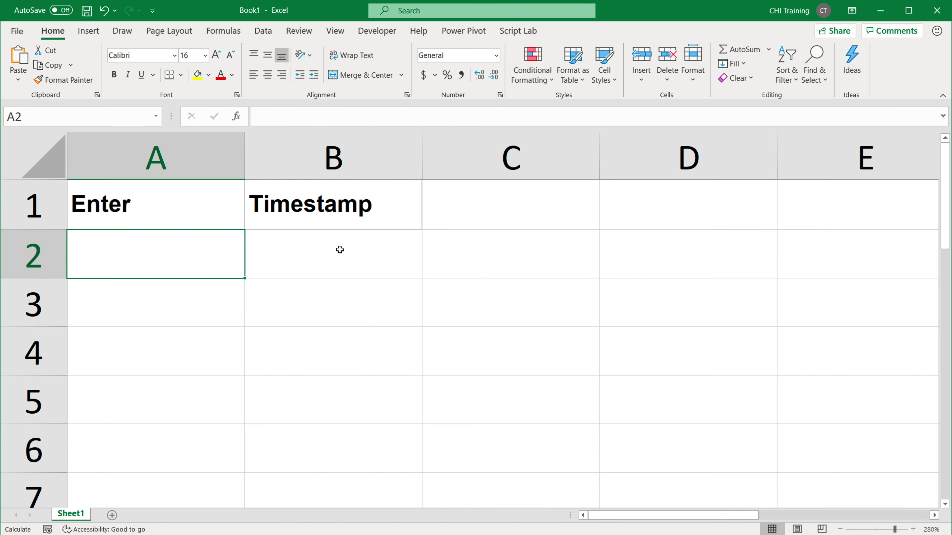
pyautogui.click(340, 250)
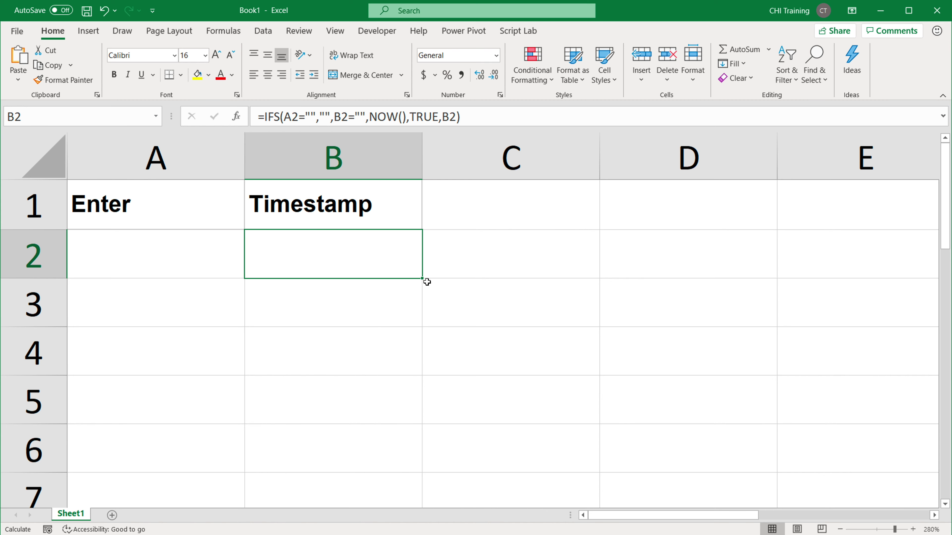
pyautogui.moveTo(423, 283); pyautogui.dragTo(423, 471)
# Enter sdfsd in cell A2 to trigger the timestamp in Excel and reselect the cell.
pyautogui.click(212, 240)
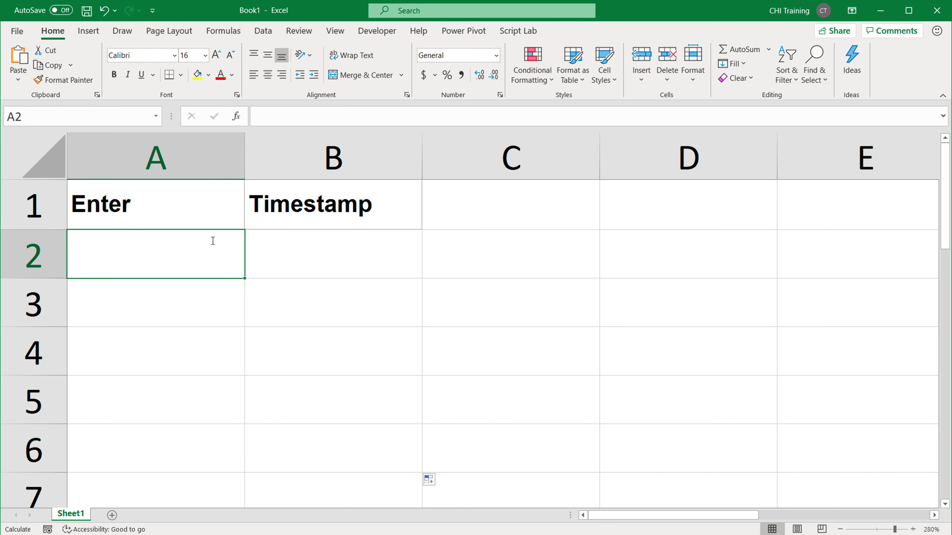
pyautogui.write('sdfsd')
pyautogui.press('Return')
pyautogui.click(211, 241)
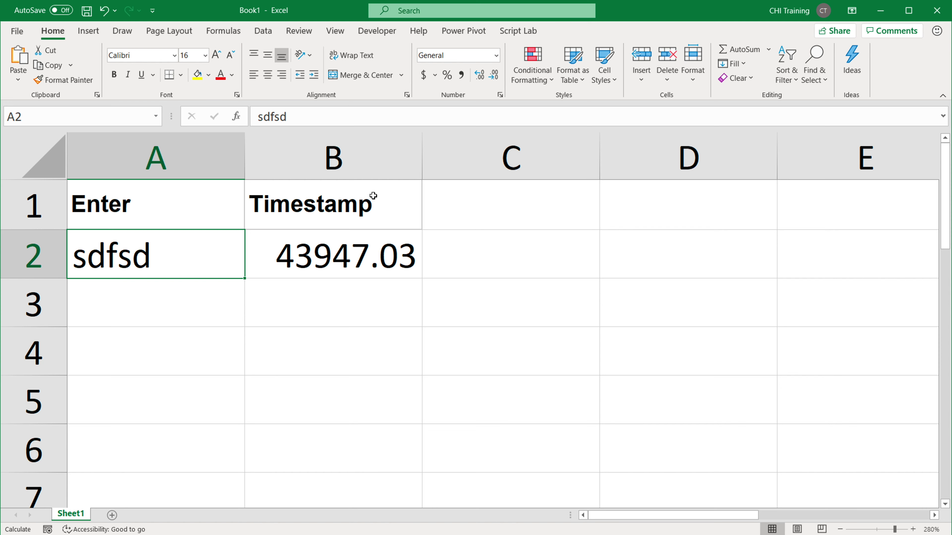
# Format column B as a date with the type 3/14/12 1:30 PM.
pyautogui.click(357, 153)
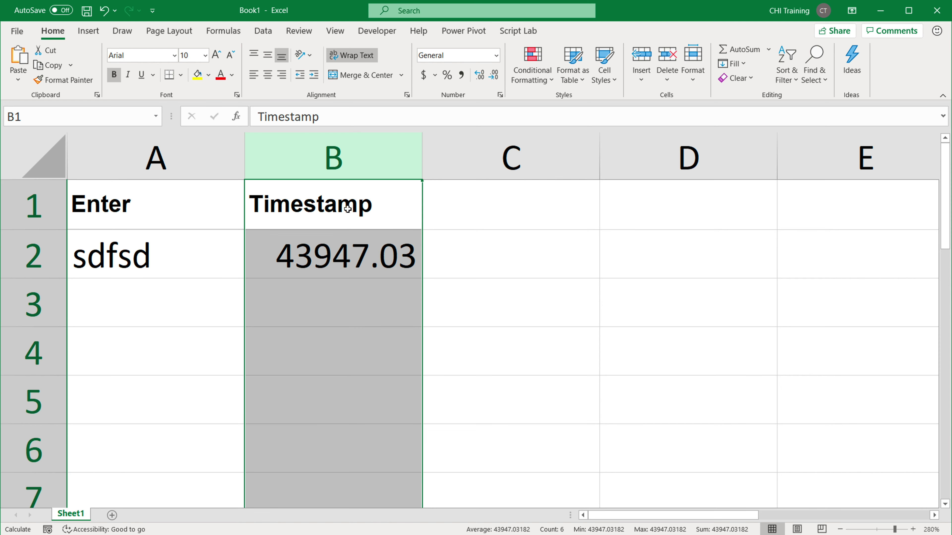
pyautogui.click(496, 55)
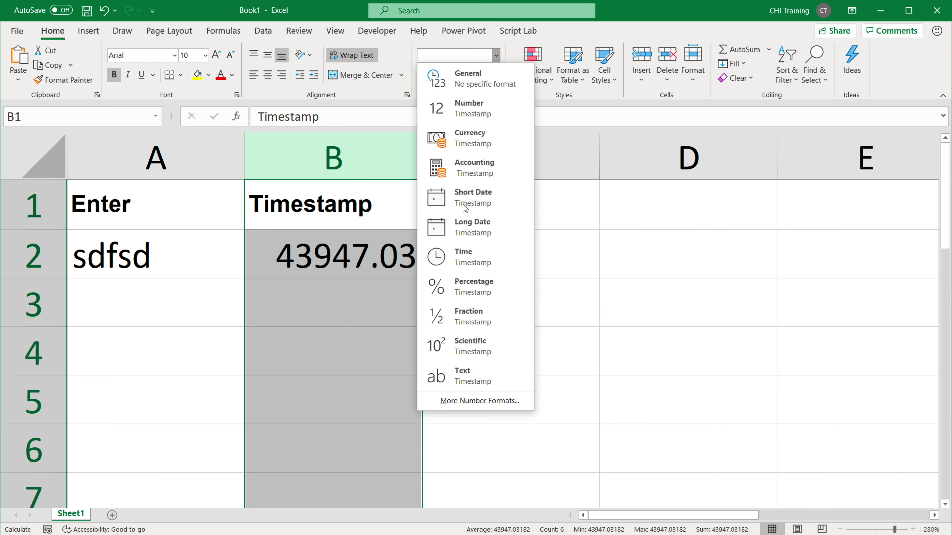
pyautogui.click(487, 401)
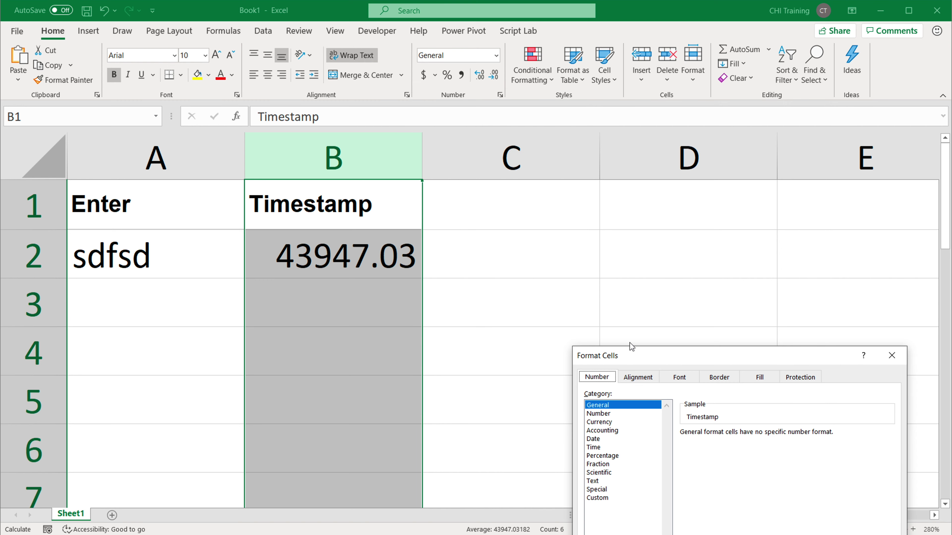
pyautogui.moveTo(643, 354); pyautogui.dragTo(457, 107)
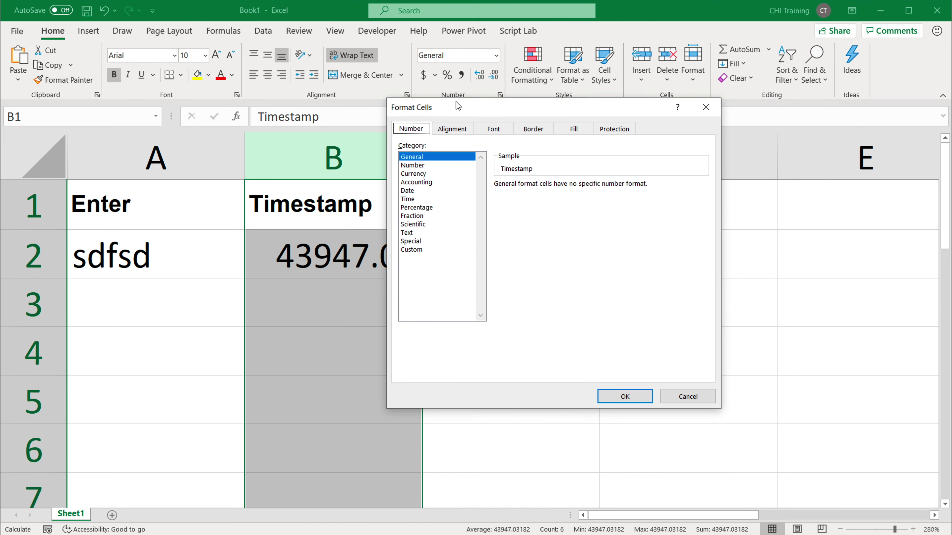
pyautogui.click(412, 194)
pyautogui.scroll(-4, 700, 240)
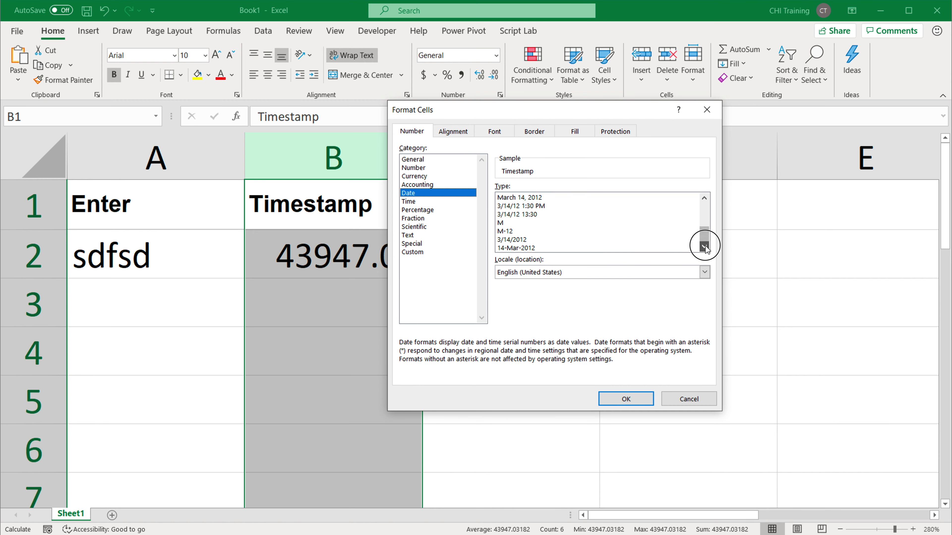
pyautogui.click(544, 209)
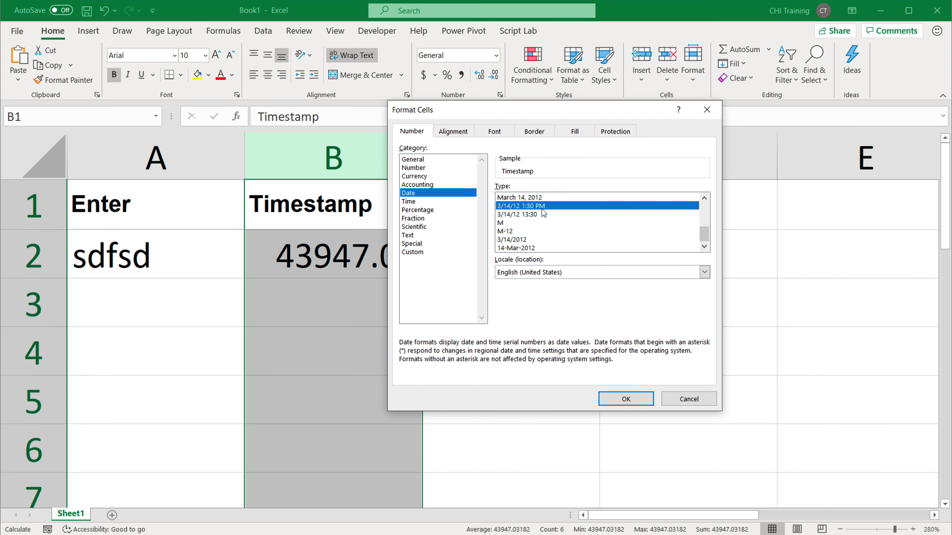
pyautogui.click(615, 398)
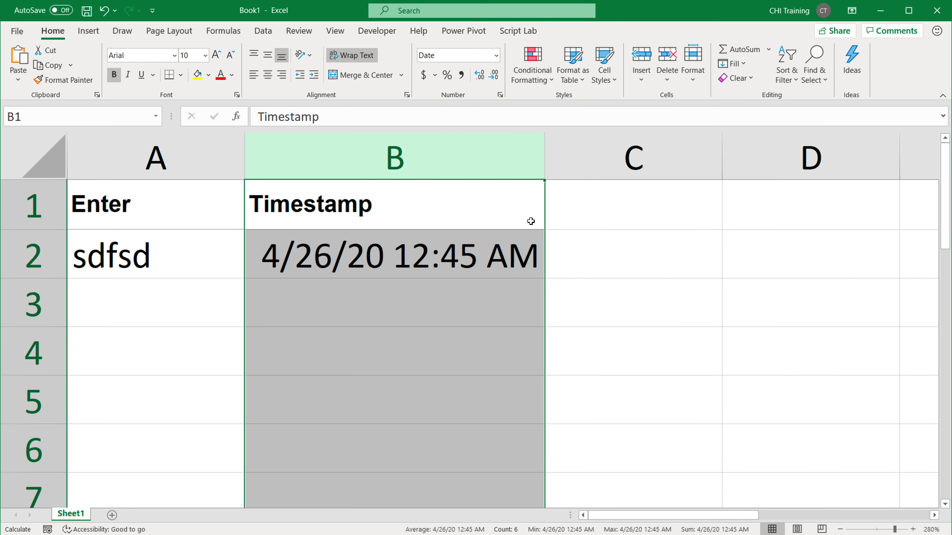
# Widen column B and add seconds to its format with the custom code [$-en-US]m/d/yy h:mm:ss AM/PM;@.
pyautogui.moveTo(546, 150); pyautogui.dragTo(600, 158)
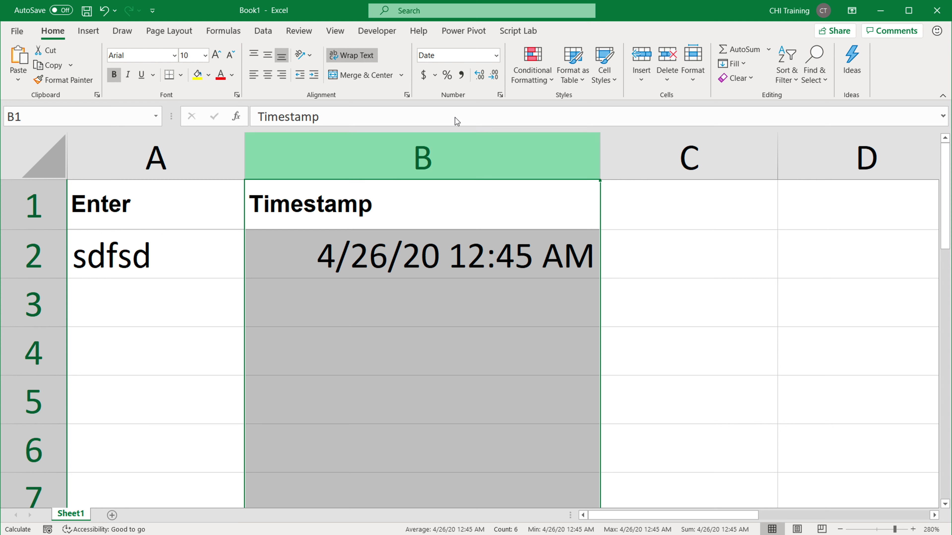
pyautogui.click(496, 55)
pyautogui.click(472, 400)
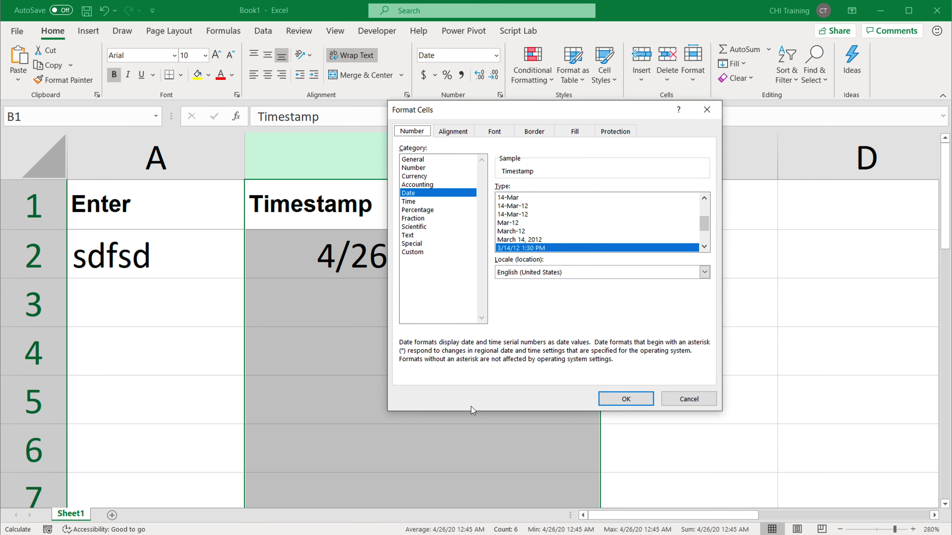
pyautogui.click(446, 252)
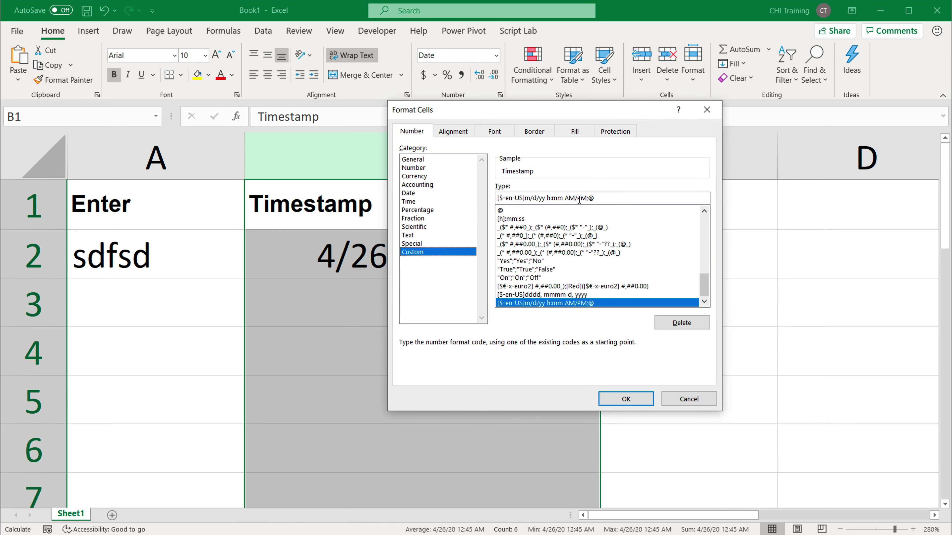
pyautogui.click(562, 197)
pyautogui.write(':ss')
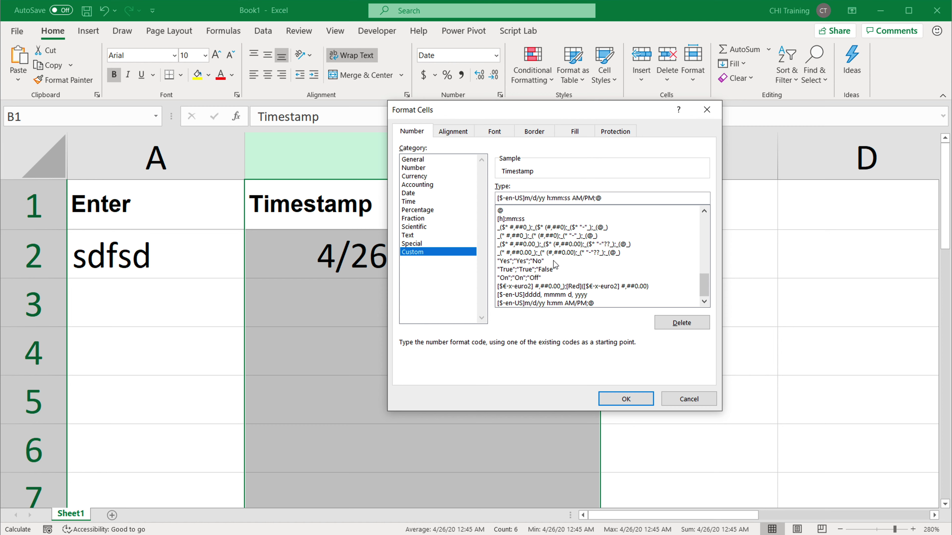
pyautogui.click(626, 398)
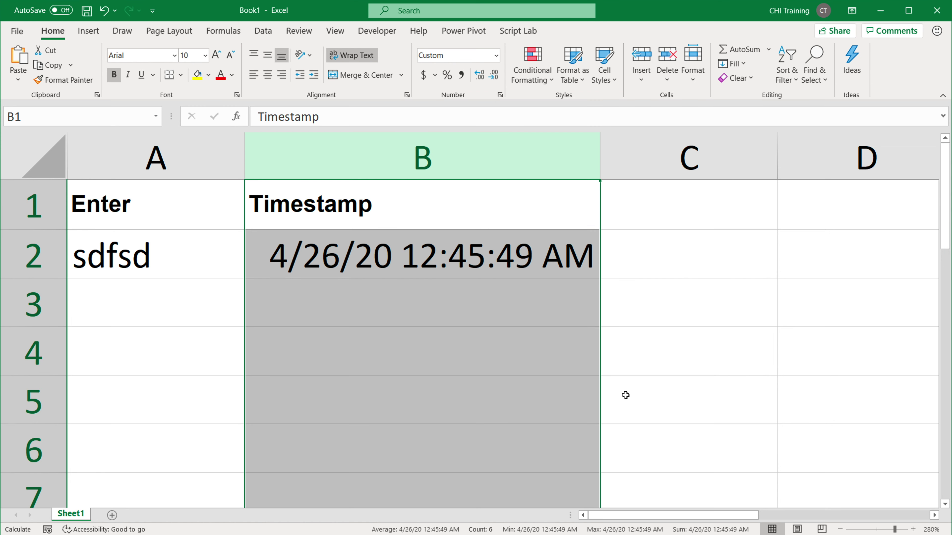
# Replace the entry in A2 with dsfsd sdfd and enter sdf in A3 to test the timestamps.
pyautogui.click(162, 265)
pyautogui.write('dsfsd sdfd')
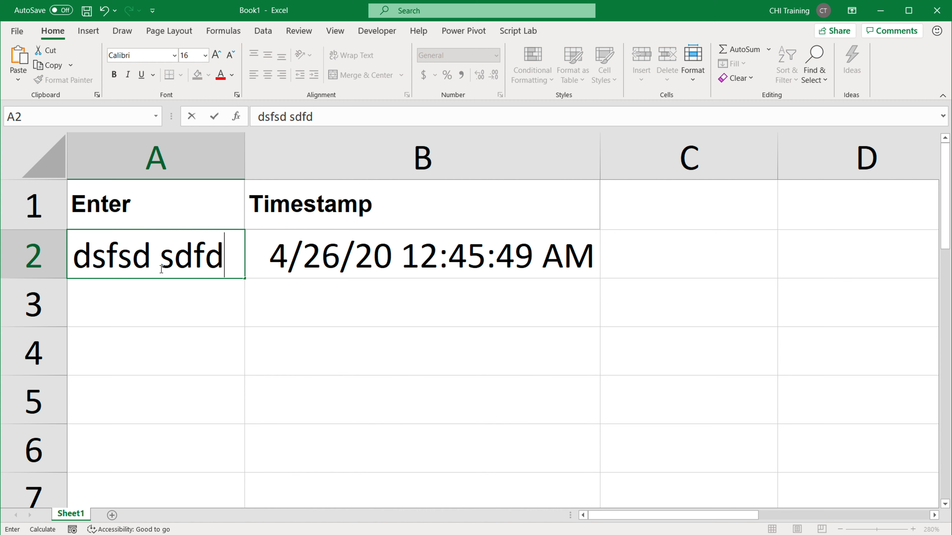
pyautogui.press('Return')
pyautogui.write('sdf')
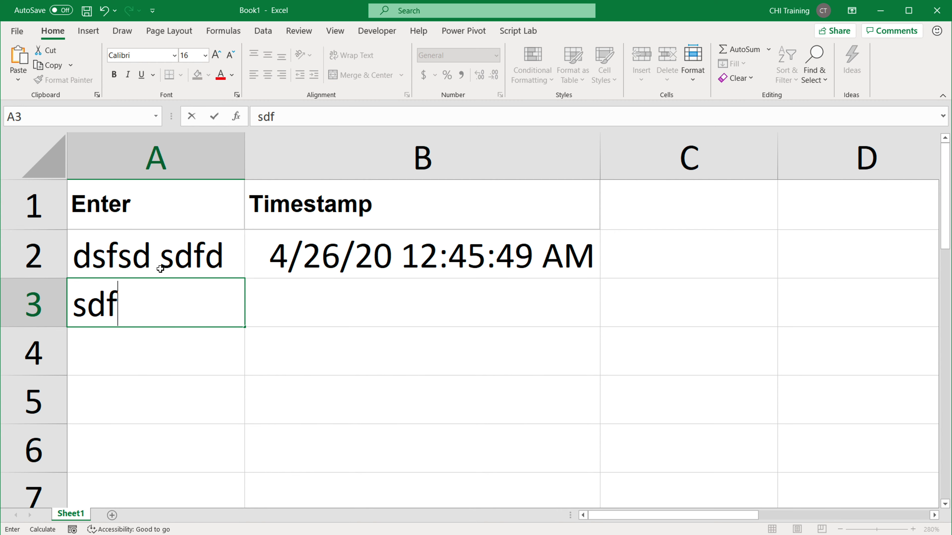
pyautogui.press('Return')
# Overwrite A3 with fdg sfg, clear A3, and select the timestamp in B2.
pyautogui.press('Up')
pyautogui.write('fdg sfg')
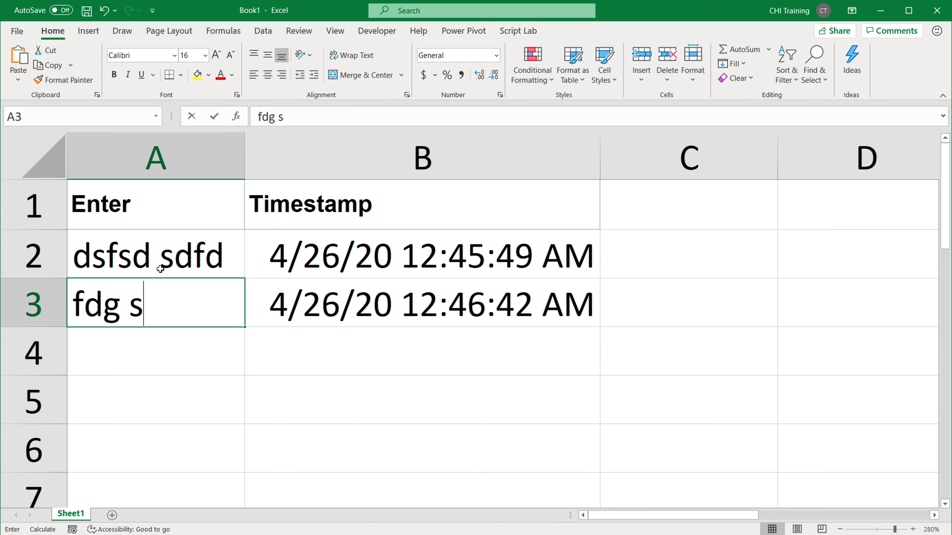
pyautogui.press('Return')
pyautogui.press('Up')
pyautogui.press('Delete')
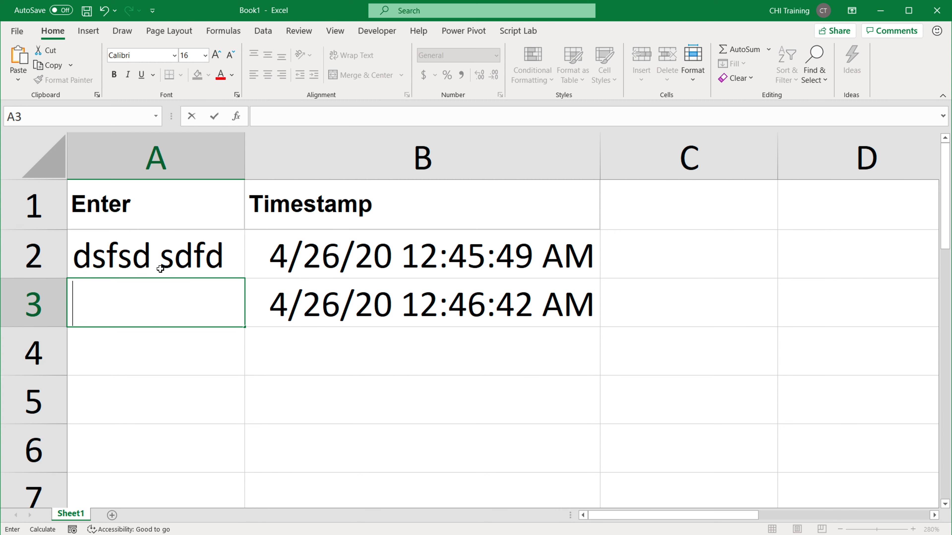
pyautogui.press('Up')
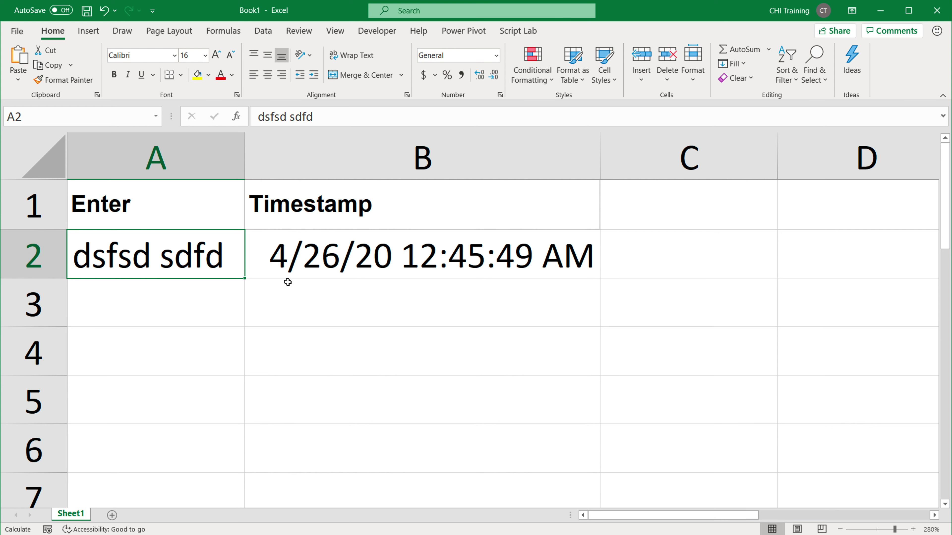
pyautogui.click(332, 266)
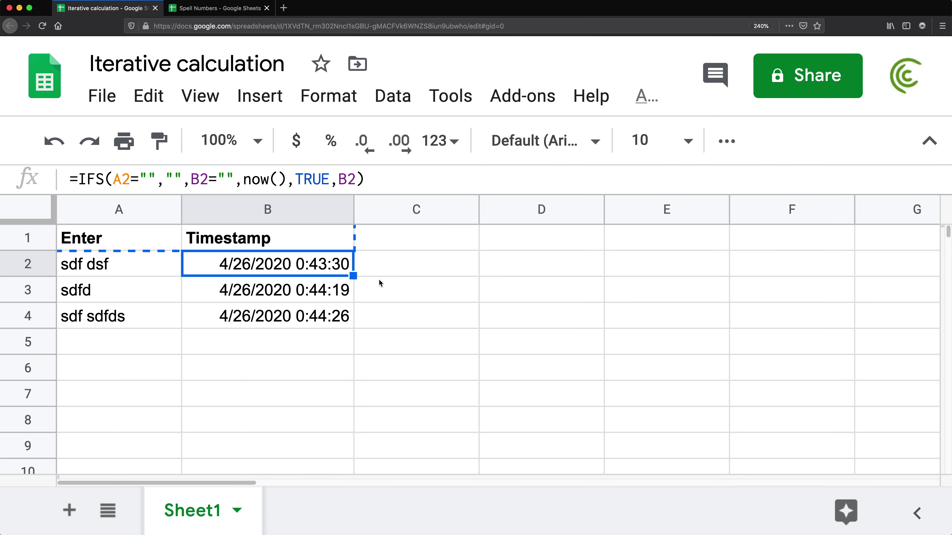
# Switch to the Iterative calculation spreadsheet in Google Sheets and change the IFS function in B2's formula to IF.
pyautogui.click(141, 240)
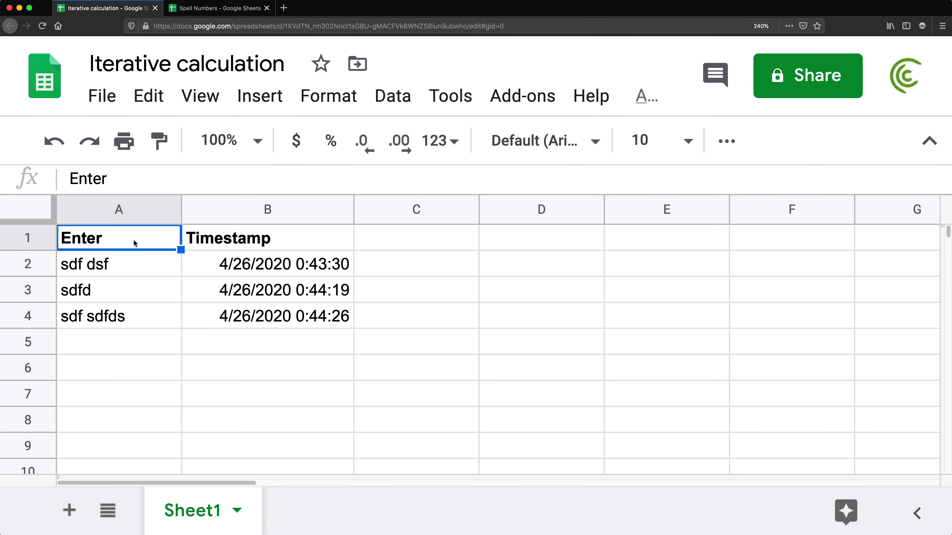
pyautogui.press('super+minus')
pyautogui.press('super+plus')
pyautogui.press('super+plus')
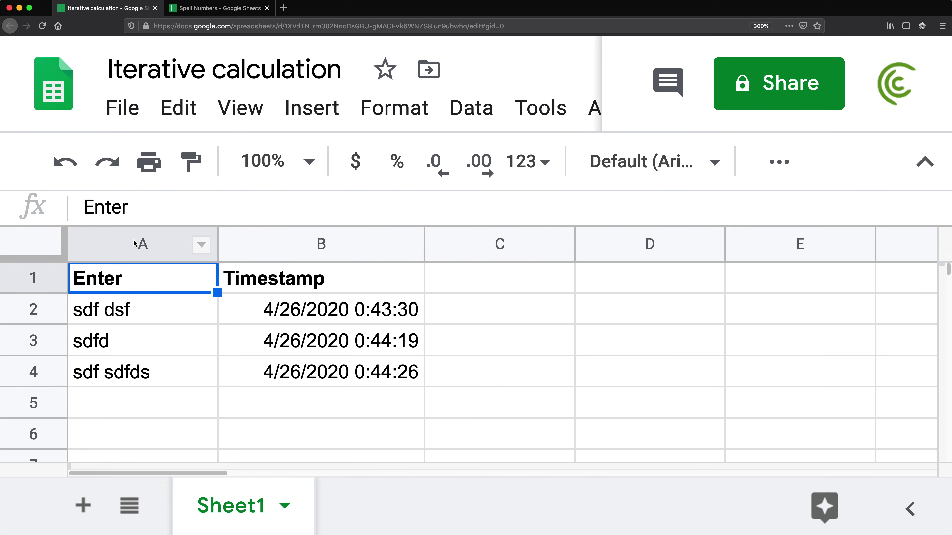
pyautogui.press('super+minus')
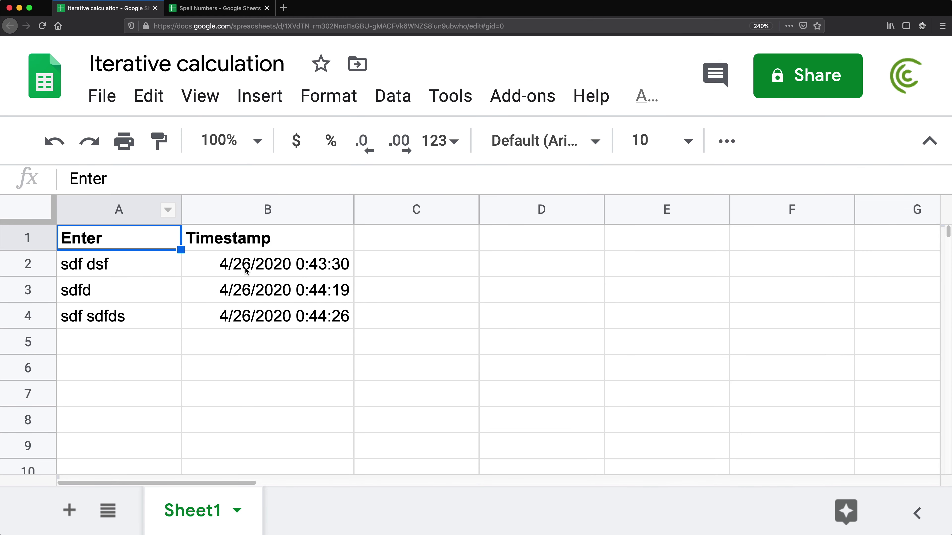
pyautogui.doubleClick(221, 264)
pyautogui.click(220, 264)
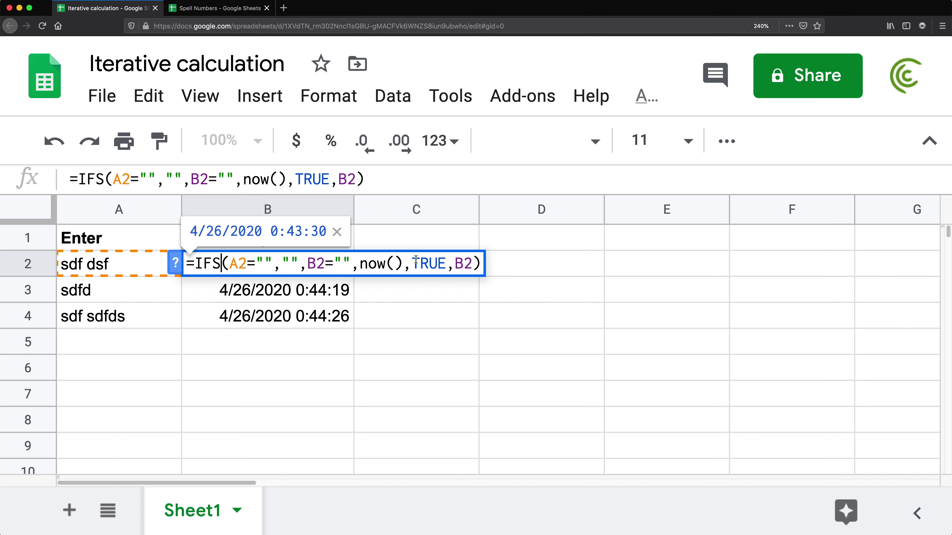
pyautogui.press('BackSpace')
pyautogui.press('Right')
pyautogui.press('Right')
pyautogui.press('Right')
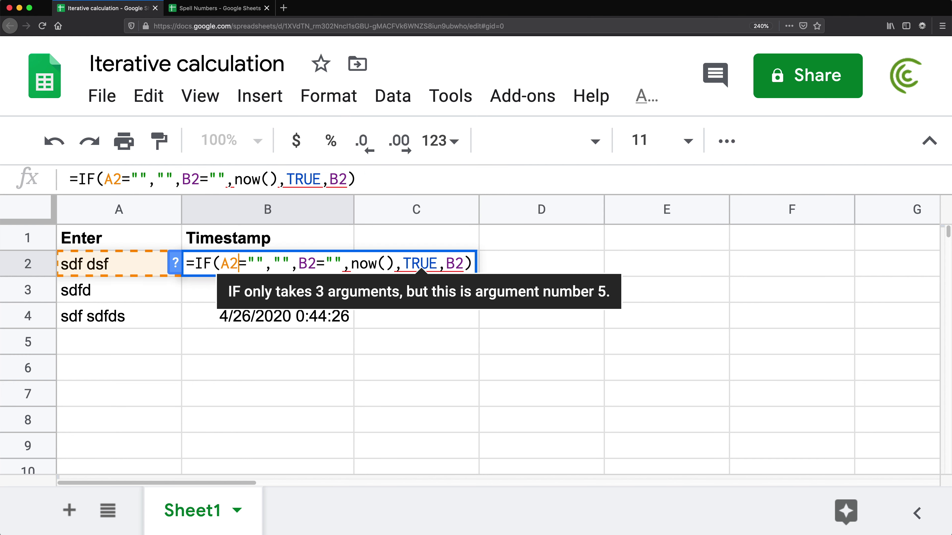
# Remove the TRUE argument from B2's formula so that now() is followed directly by B2.
pyautogui.click(446, 263)
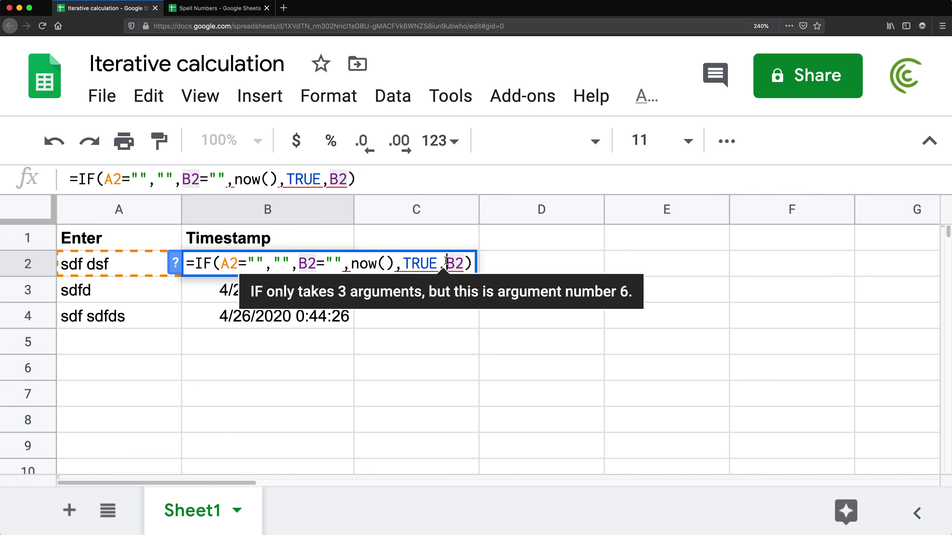
pyautogui.press('BackSpace')
pyautogui.press('BackSpace')
pyautogui.press('BackSpace')
pyautogui.press('BackSpace')
pyautogui.press('BackSpace')
pyautogui.press('BackSpace')
pyautogui.press('BackSpace')
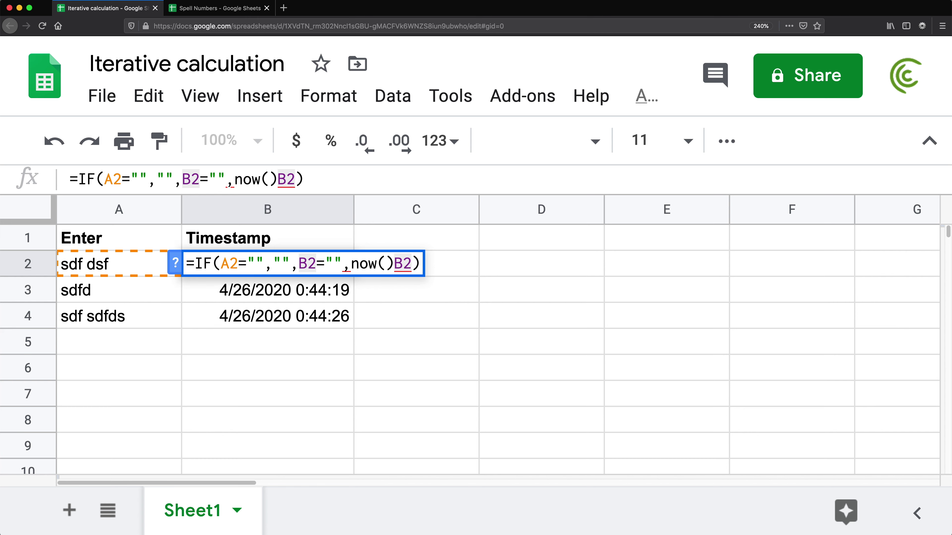
pyautogui.write(',')
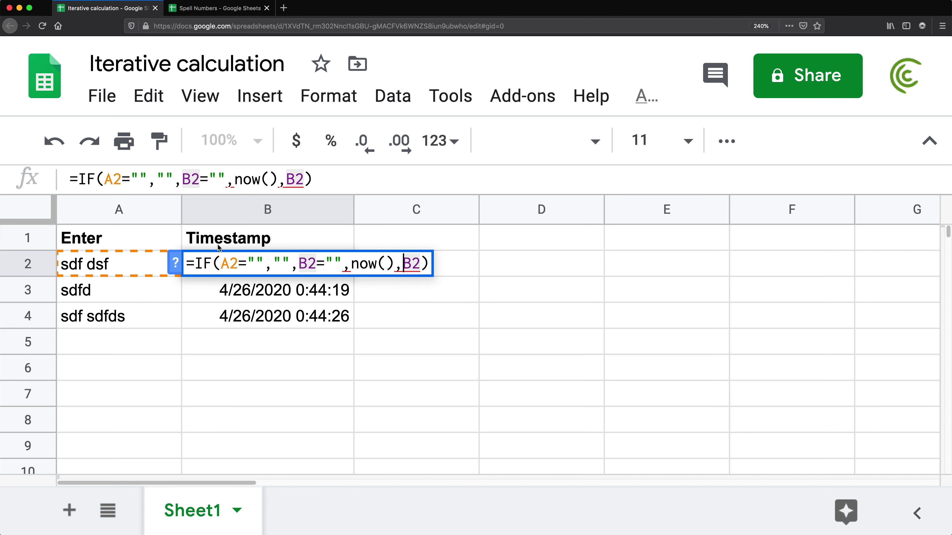
# Nest a second IF around the B2 test to complete the formula =IF(A2="","",IF(B2="",now(),B2)) in B2.
pyautogui.moveTo(220, 263); pyautogui.dragTo(273, 263)
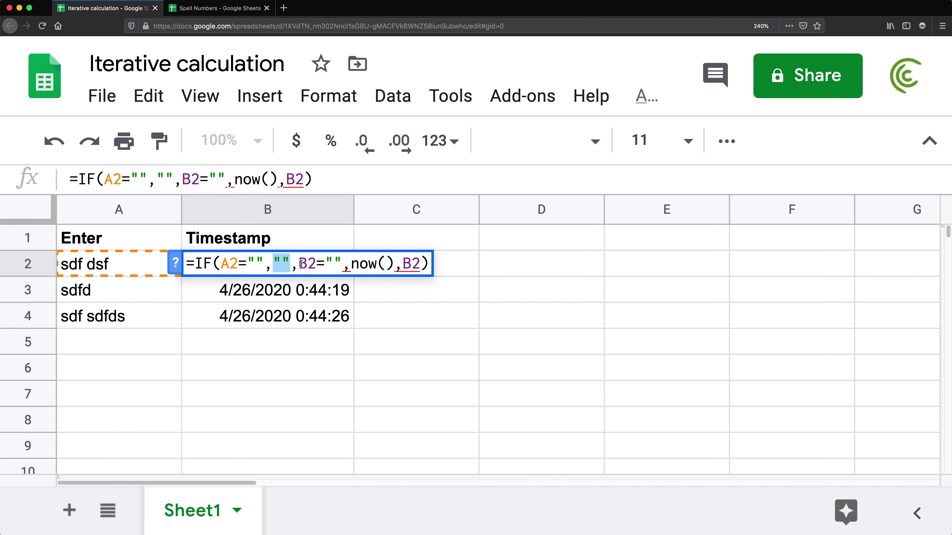
pyautogui.click(300, 262)
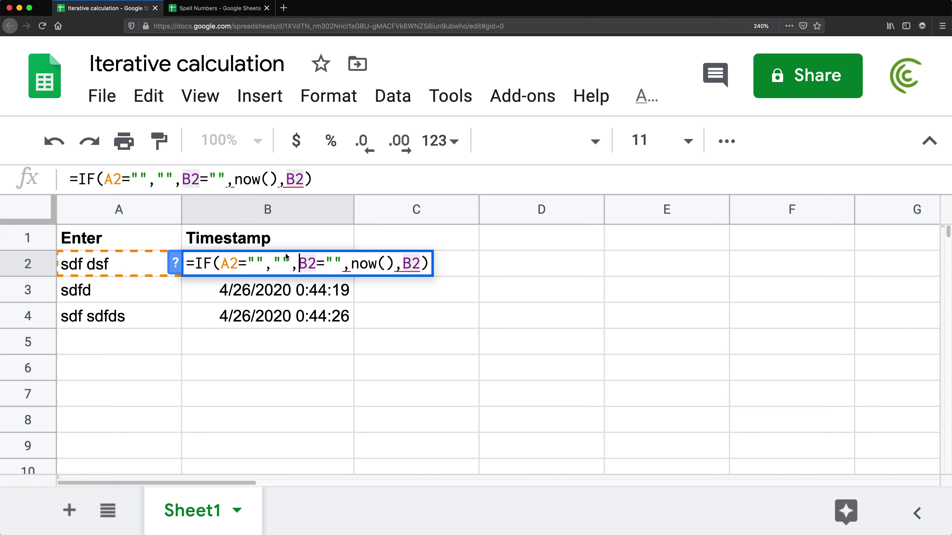
pyautogui.write('IF(')
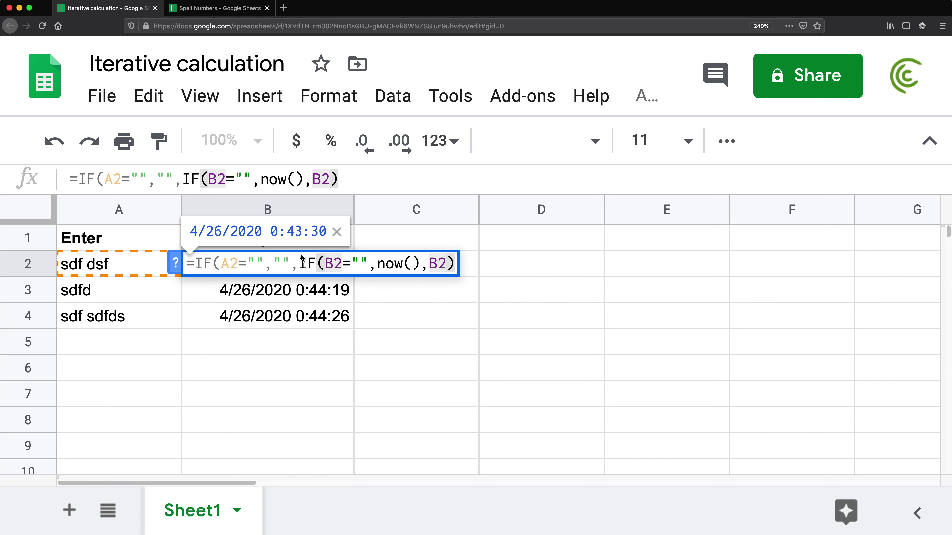
pyautogui.moveTo(368, 264); pyautogui.dragTo(326, 267)
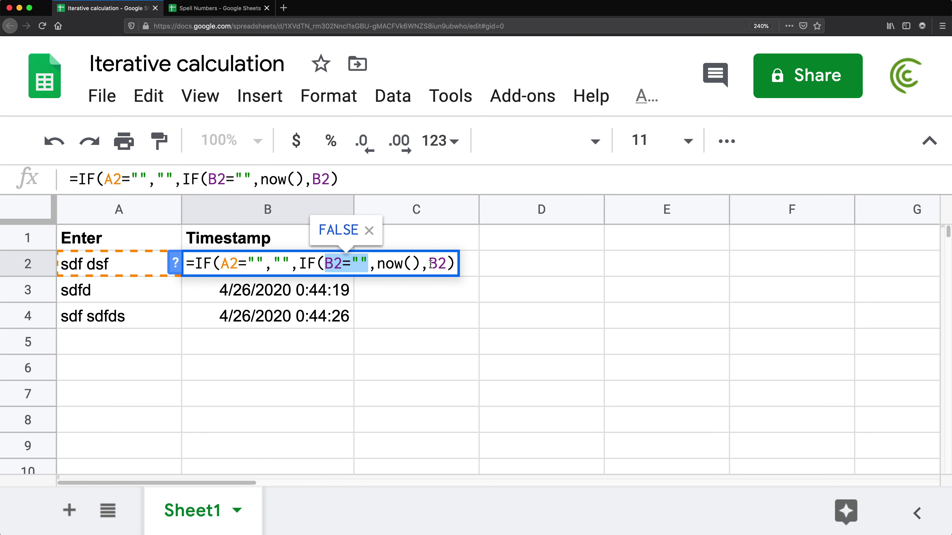
pyautogui.click(447, 263)
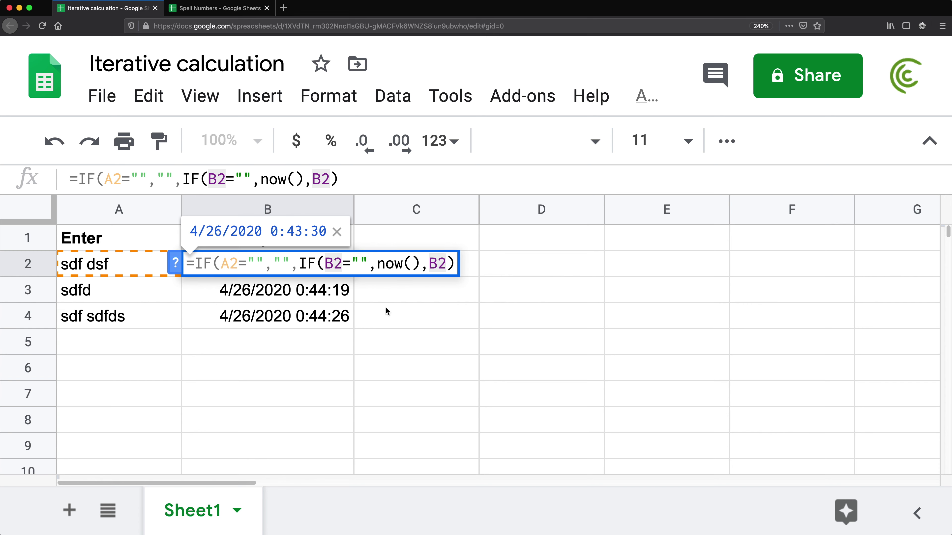
pyautogui.write(')')
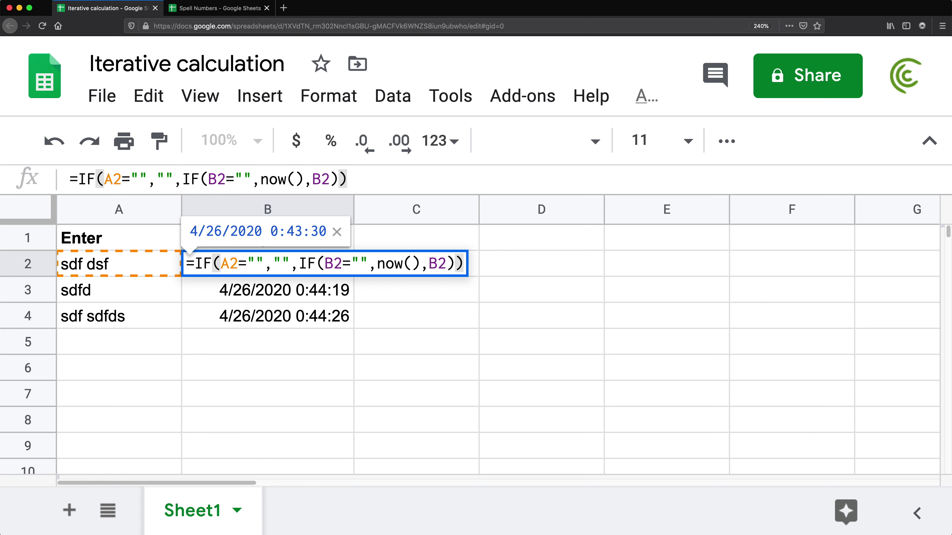
pyautogui.press('Return')
# Check the result of the nested IF formula in B2 and clear the entry in A2.
pyautogui.click(280, 264)
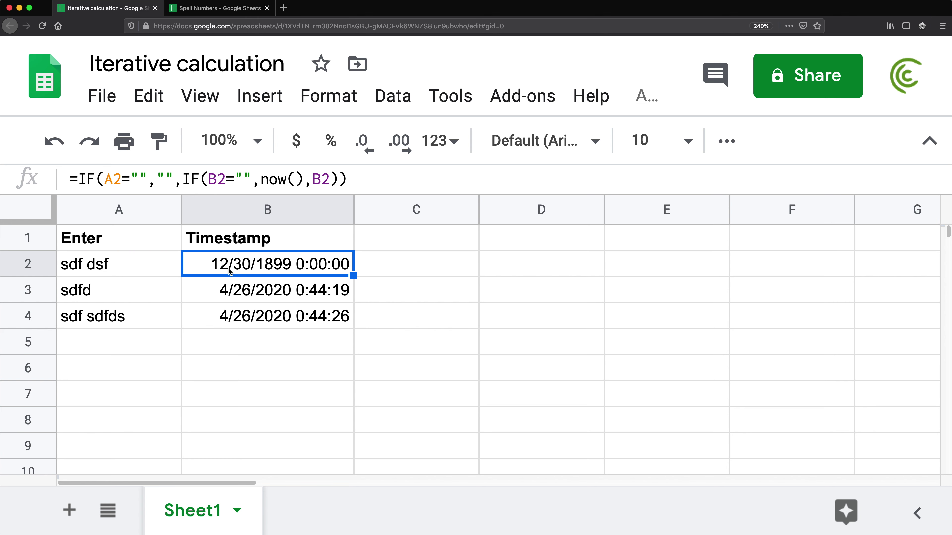
pyautogui.click(79, 267)
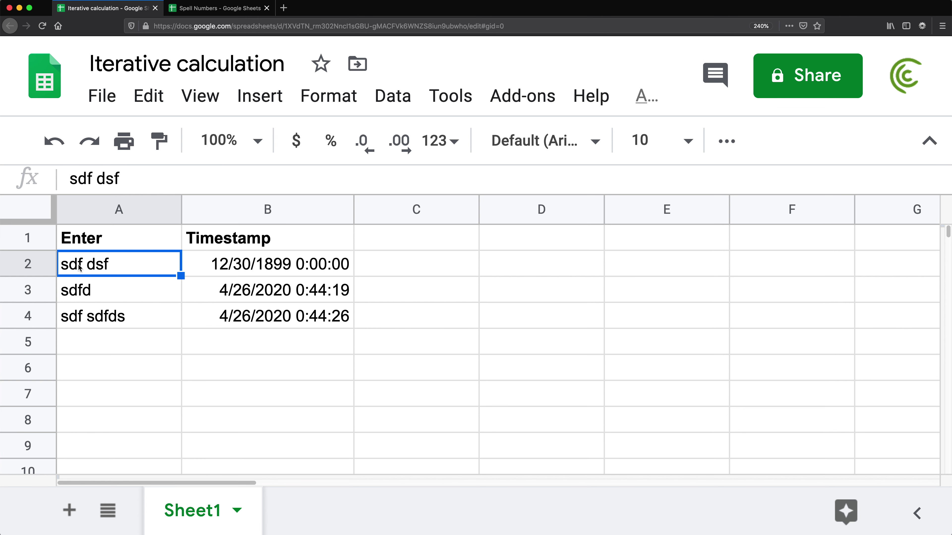
pyautogui.press('Delete')
pyautogui.press('Down')
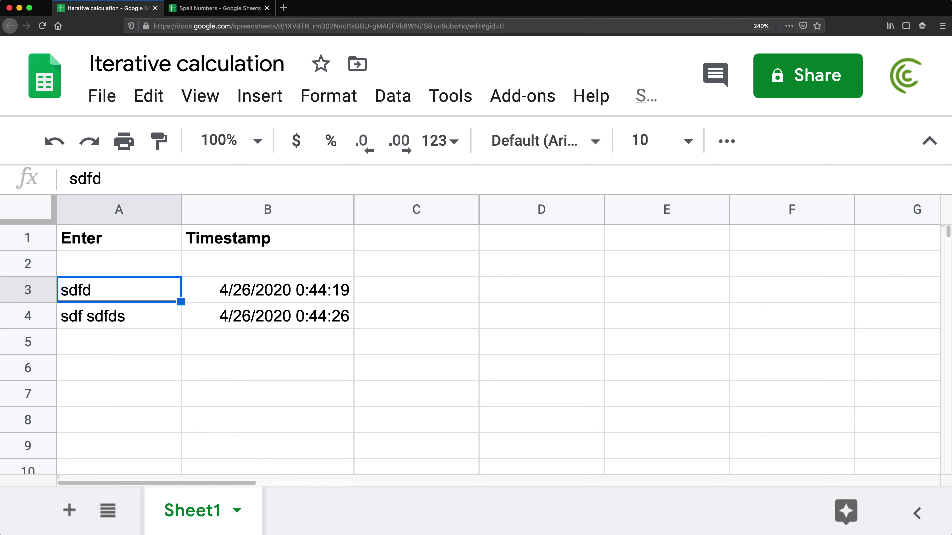
# Enter asda in A2 to test the timestamp formula, and replace the entry with ddf dsf.
pyautogui.press('Up')
pyautogui.write('asda')
pyautogui.press('Return')
pyautogui.press('Up')
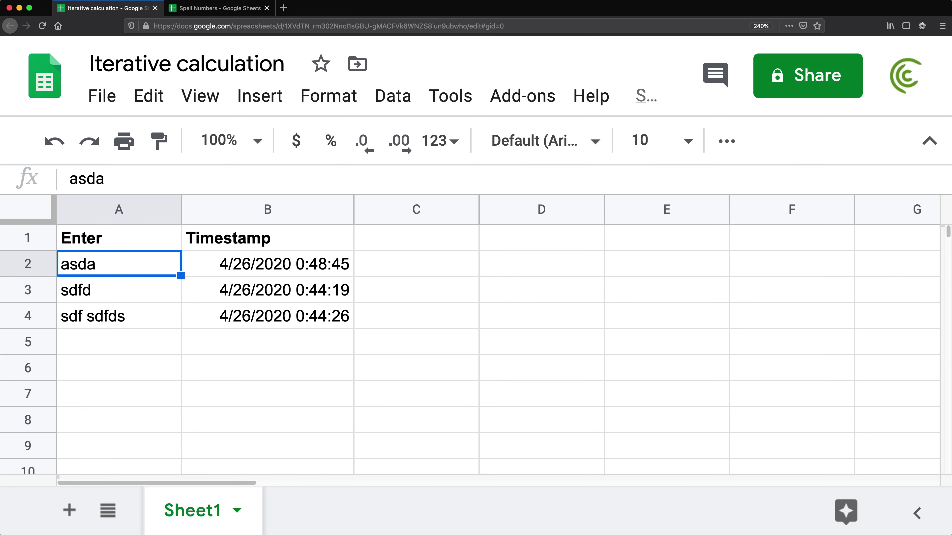
pyautogui.write('ddf dsf')
pyautogui.press('Return')
pyautogui.press('Up')
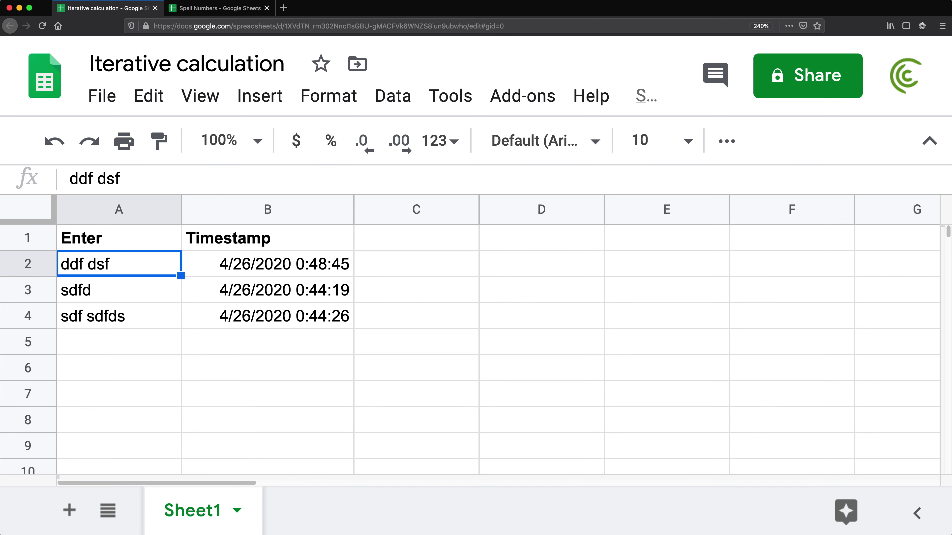
# Review the nested IF timestamp formula in B2 without changing it.
pyautogui.doubleClick(222, 267)
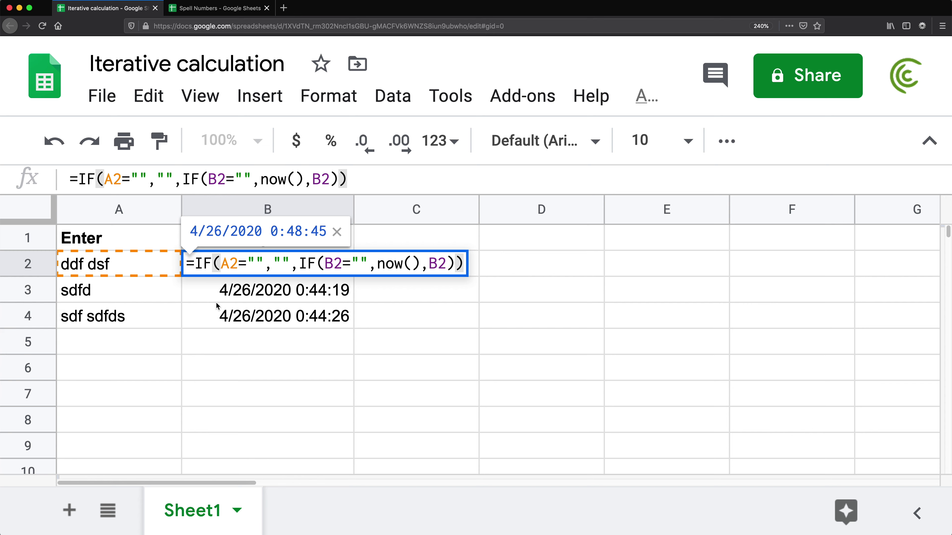
pyautogui.click(672, 236)
pyautogui.click(620, 287)
# Enter the heading Counter in D1.
pyautogui.click(540, 238)
pyautogui.write('Counter')
pyautogui.press('Return')
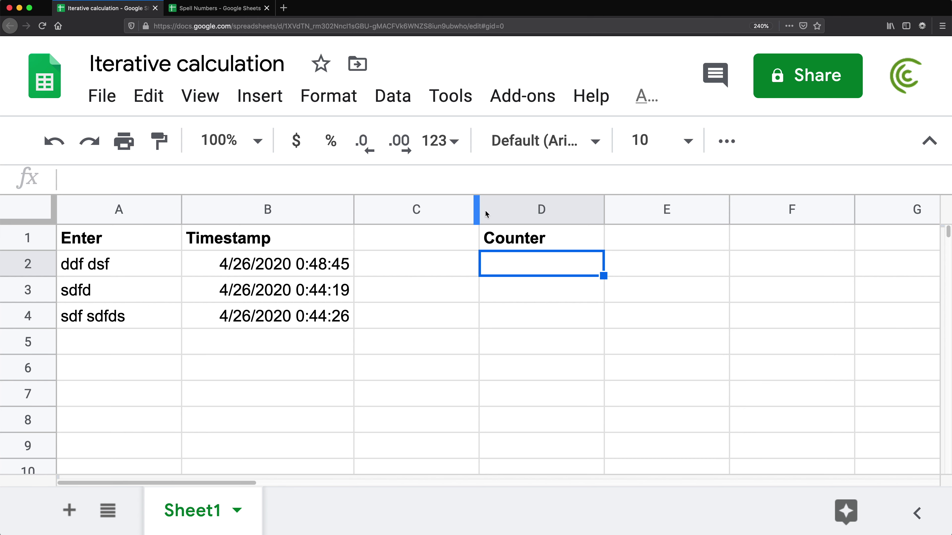
# Enter the formula =D1+1 in D2 and correct its reference so it reads =D2+1.
pyautogui.write('=')
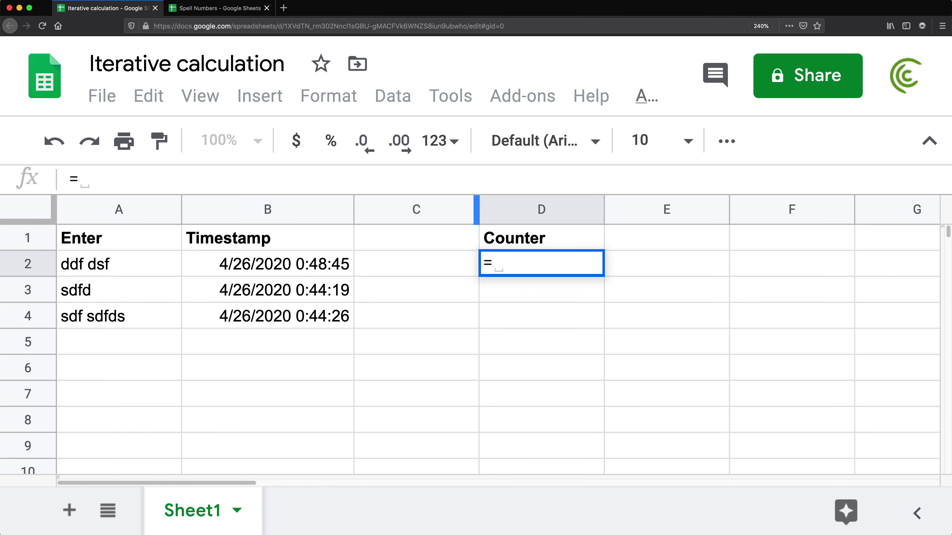
pyautogui.write('d1+1')
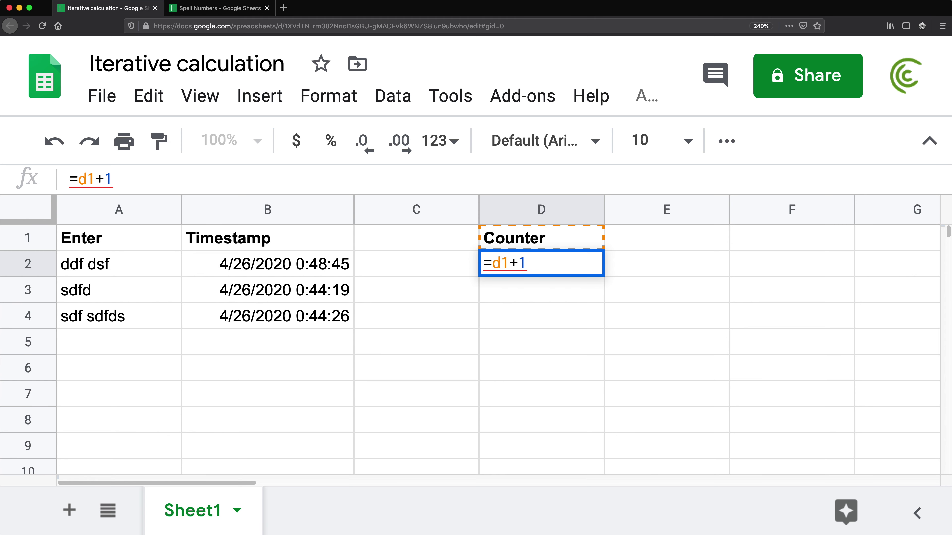
pyautogui.press('Return')
pyautogui.doubleClick(554, 276)
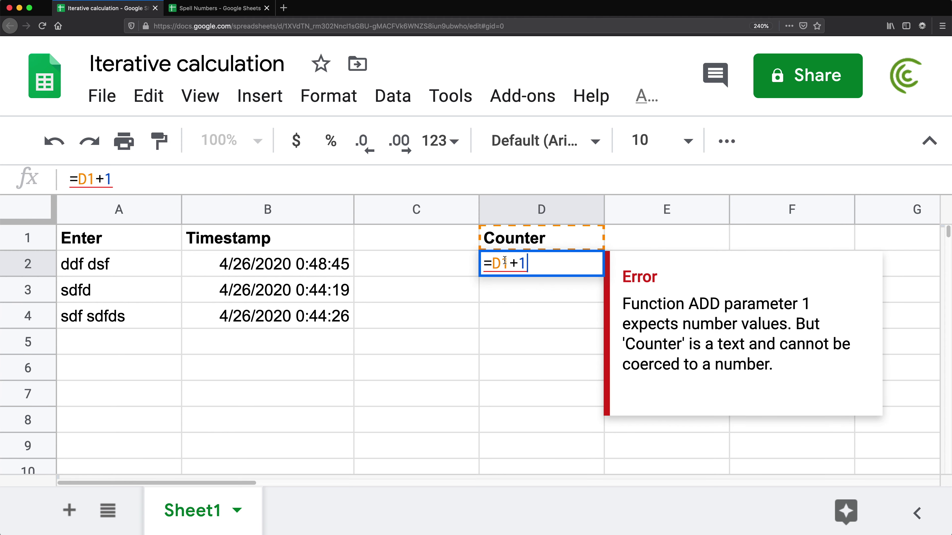
pyautogui.moveTo(502, 262); pyautogui.dragTo(507, 260)
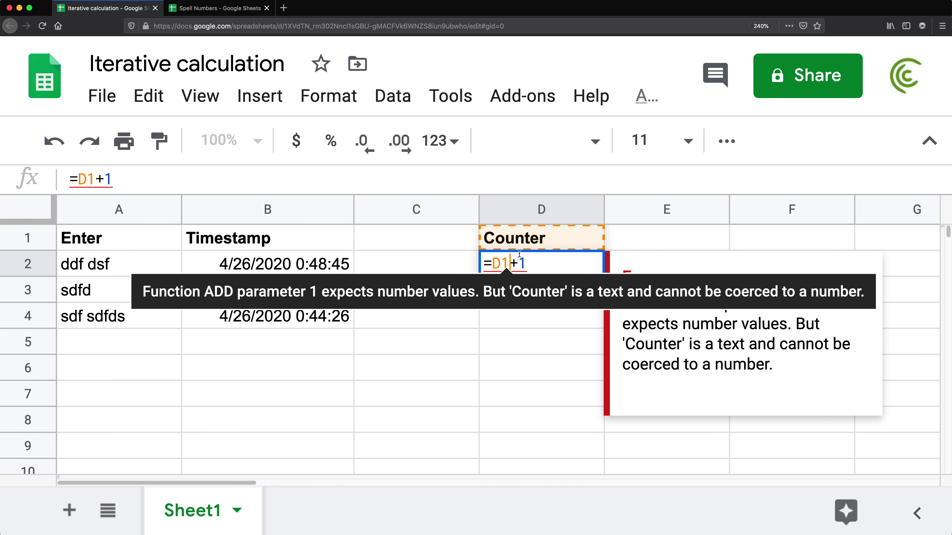
pyautogui.write('2')
pyautogui.press('Return')
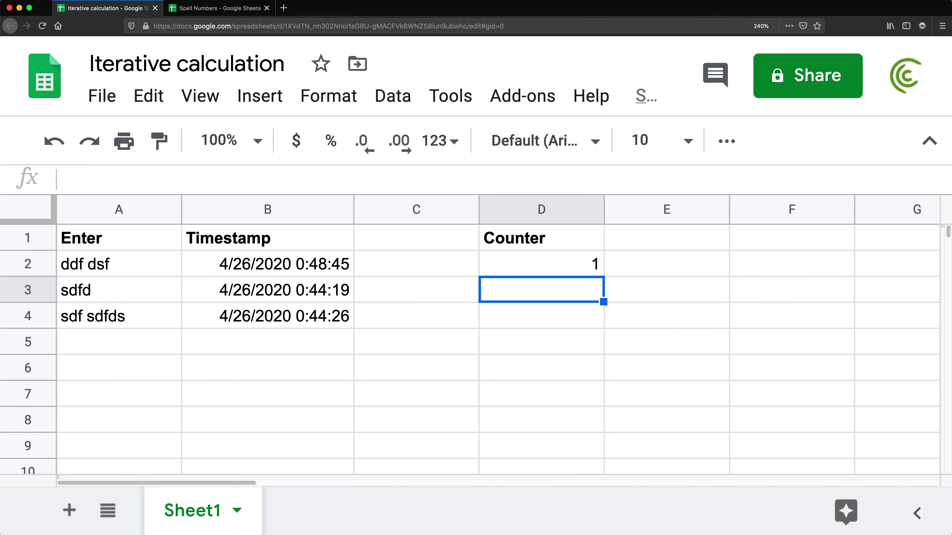
# Test the counter formula by entering ewr\ in E6 and wer in D7.
pyautogui.click(618, 367)
pyautogui.write('ewr\\')
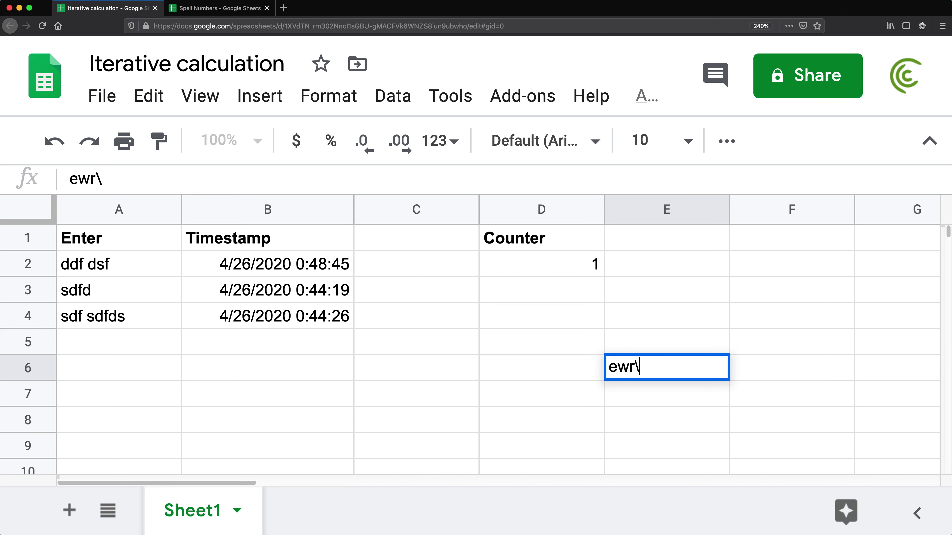
pyautogui.press('Return')
pyautogui.press('Left')
pyautogui.write('wer')
pyautogui.press('Return')
pyautogui.press('Up')
pyautogui.press('Up')
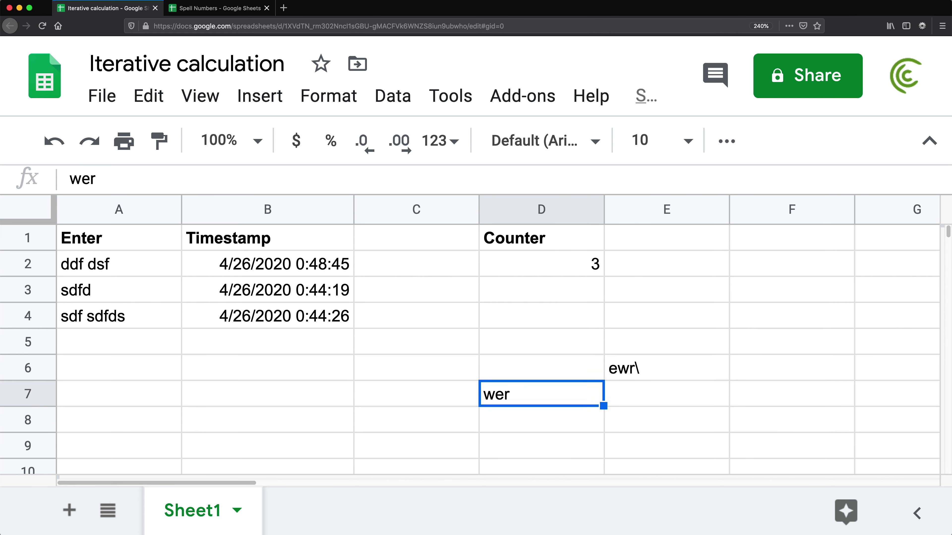
# Continue testing the counter by entering wer in D6, E7 and F6.
pyautogui.write('wer')
pyautogui.press('Return')
pyautogui.press('Right')
pyautogui.write('wer')
pyautogui.press('Return')
pyautogui.press('Up')
pyautogui.press('Up')
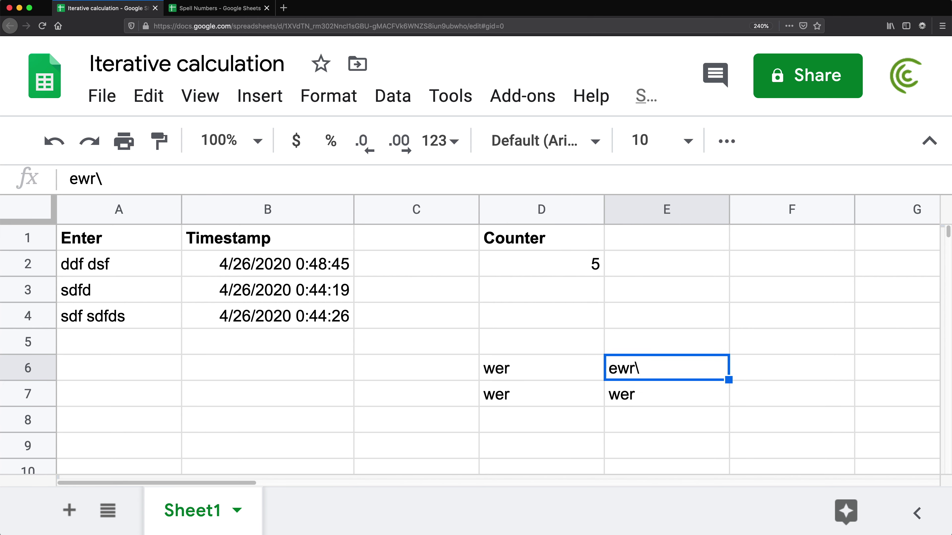
pyautogui.press('Right')
pyautogui.write('wer')
pyautogui.press('Return')
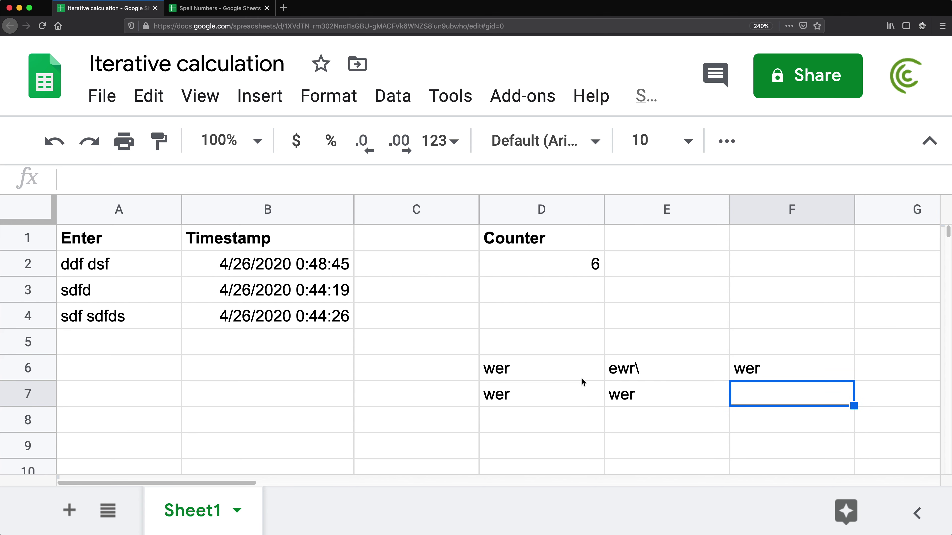
# Clear the test entries from D6, the D6:E8 range and F6.
pyautogui.click(522, 366)
pyautogui.press('Delete')
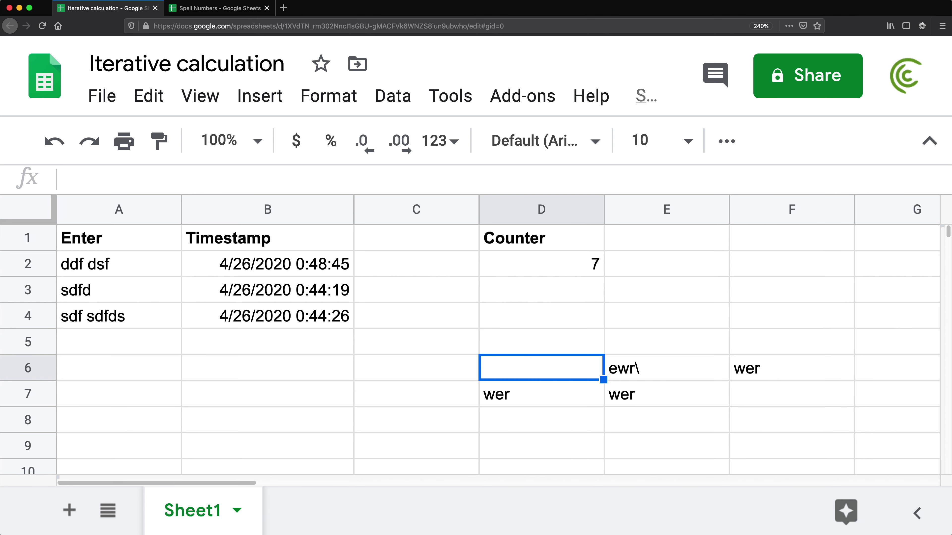
pyautogui.press('Down')
pyautogui.moveTo(637, 370); pyautogui.dragTo(545, 412)
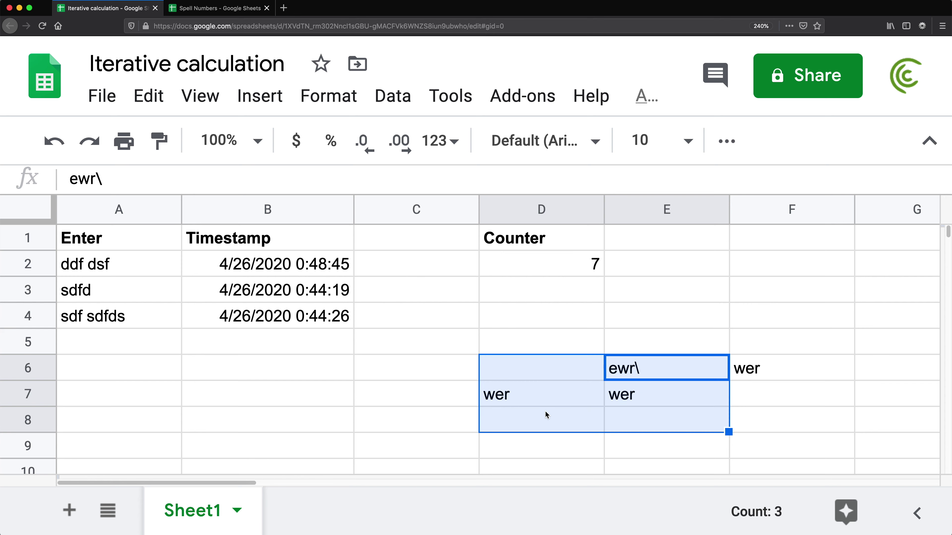
pyautogui.press('Delete')
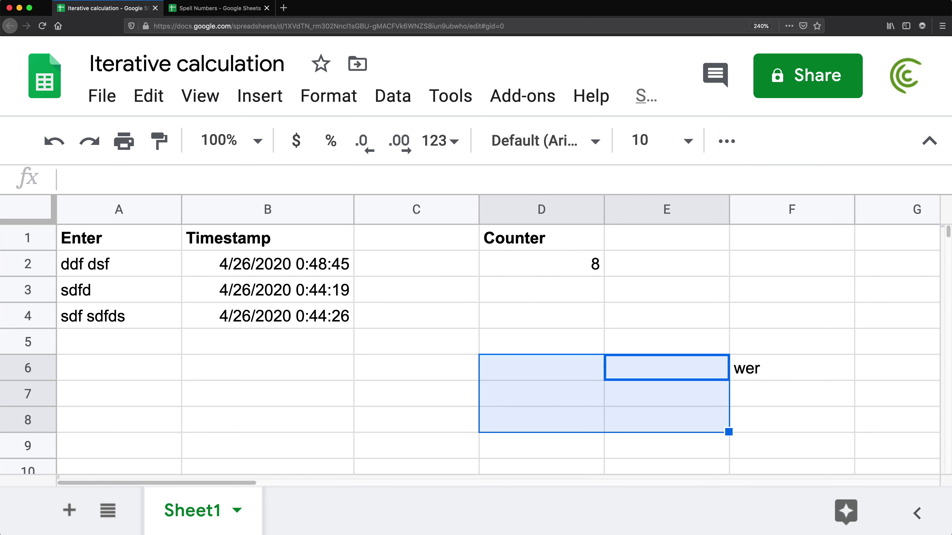
pyautogui.click(571, 350)
pyautogui.click(787, 370)
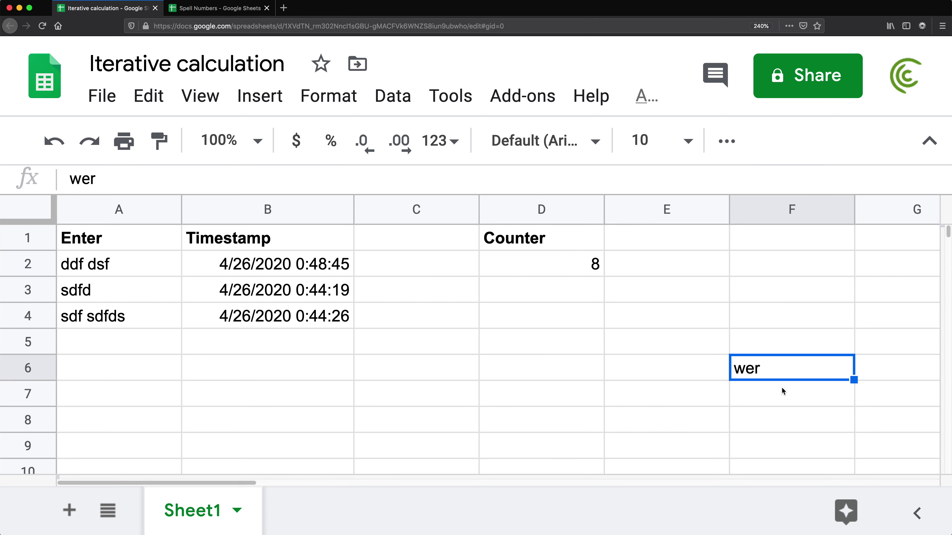
pyautogui.press('Delete')
pyautogui.click(615, 343)
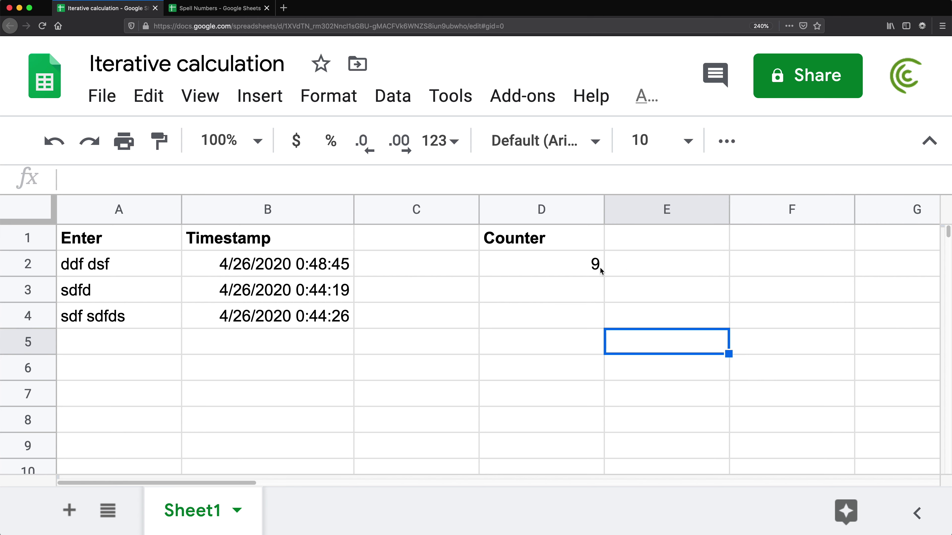
# Delete the self-referencing counter formula from D2.
pyautogui.click(592, 268)
pyautogui.press('Delete')
pyautogui.press('Down')
pyautogui.click(592, 268)
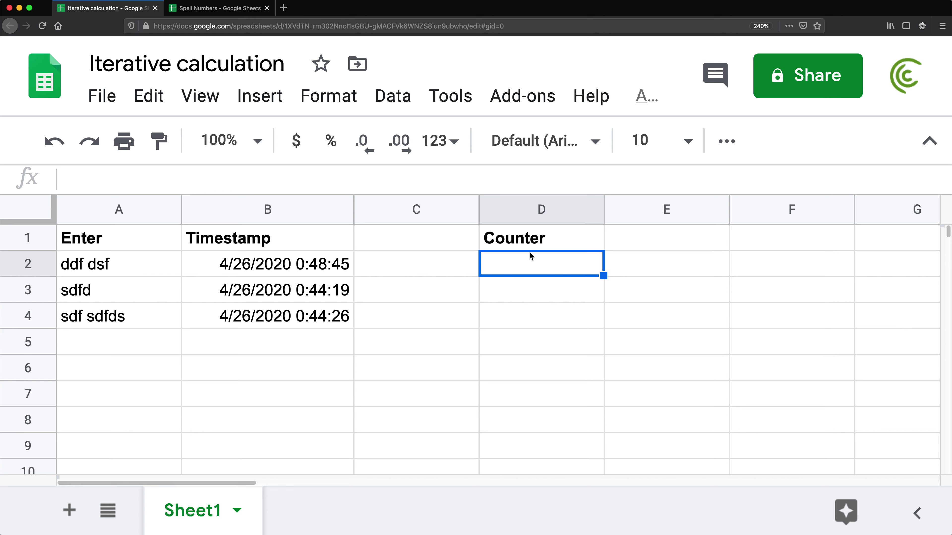
# Enter 10 in E1 beside the Counter heading.
pyautogui.click(634, 244)
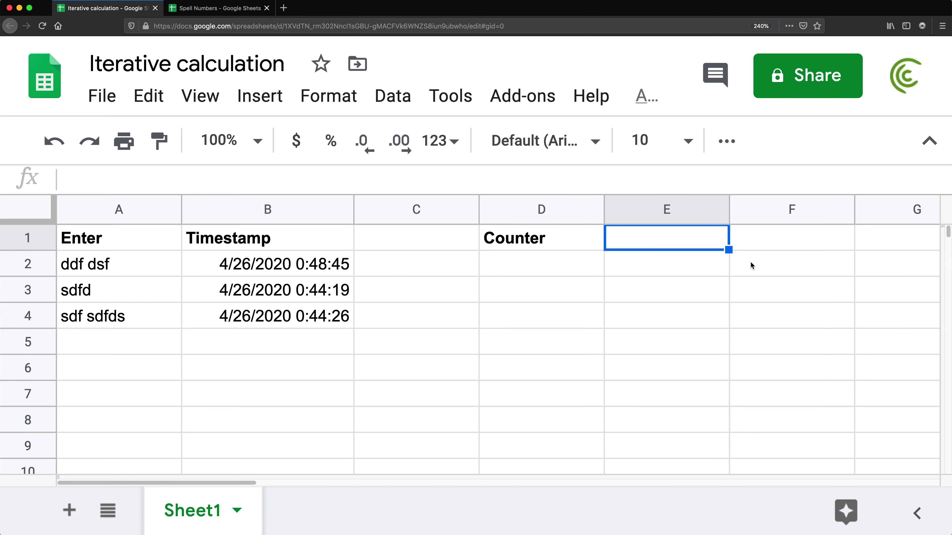
pyautogui.write('10')
pyautogui.press('Return')
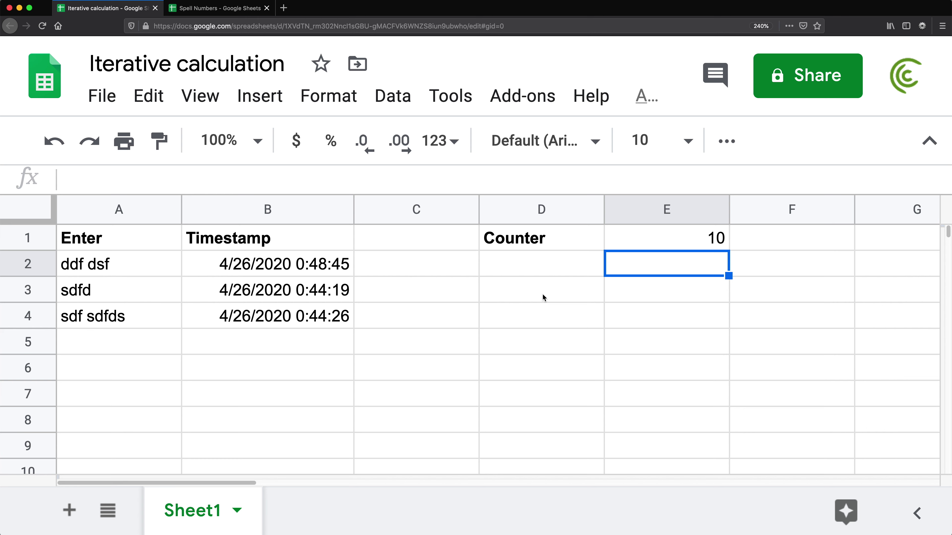
# Copy the Counter heading into D3 and replace its text with Actions.
pyautogui.click(530, 244)
pyautogui.hotkey('ctrl', 'c')
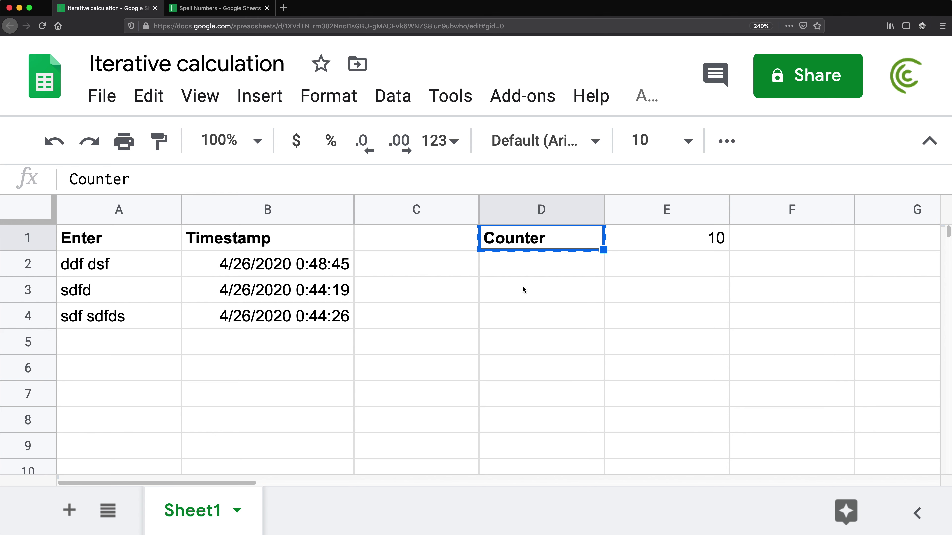
pyautogui.click(522, 285)
pyautogui.hotkey('ctrl', 'v')
pyautogui.write('Actions')
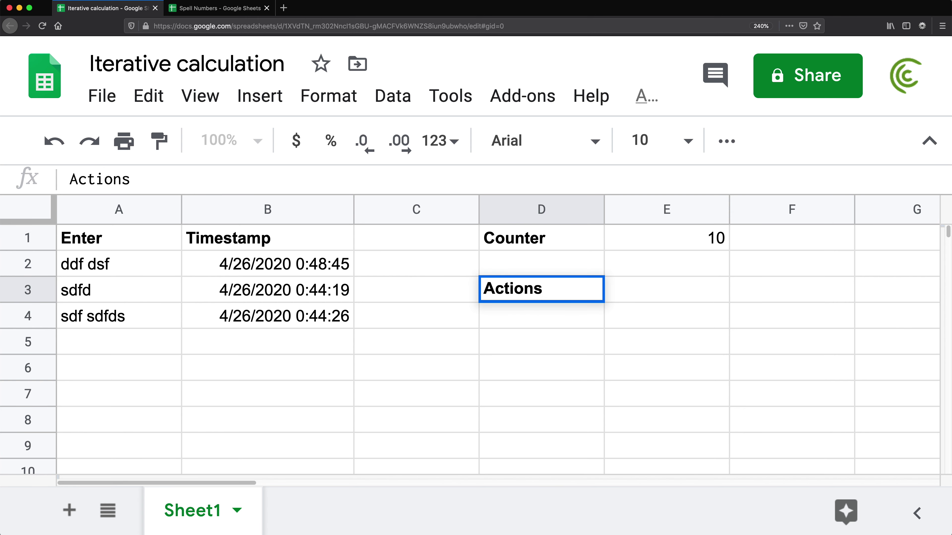
pyautogui.press('Tab')
# Add the bold heading Actions Remaining in E3 and widen column E to fit it.
pyautogui.write('Actions remaining')
pyautogui.press('Return')
pyautogui.press('Up')
pyautogui.hotkey('ctrl', 'b')
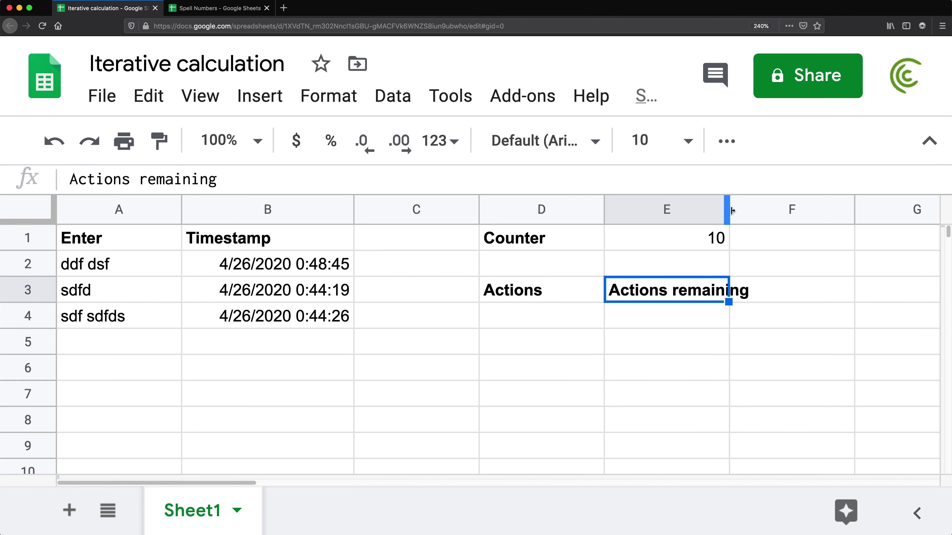
pyautogui.moveTo(729, 209); pyautogui.dragTo(784, 209)
pyautogui.doubleClick(738, 289)
pyautogui.press('BackSpace')
pyautogui.write('R')
pyautogui.press('Return')
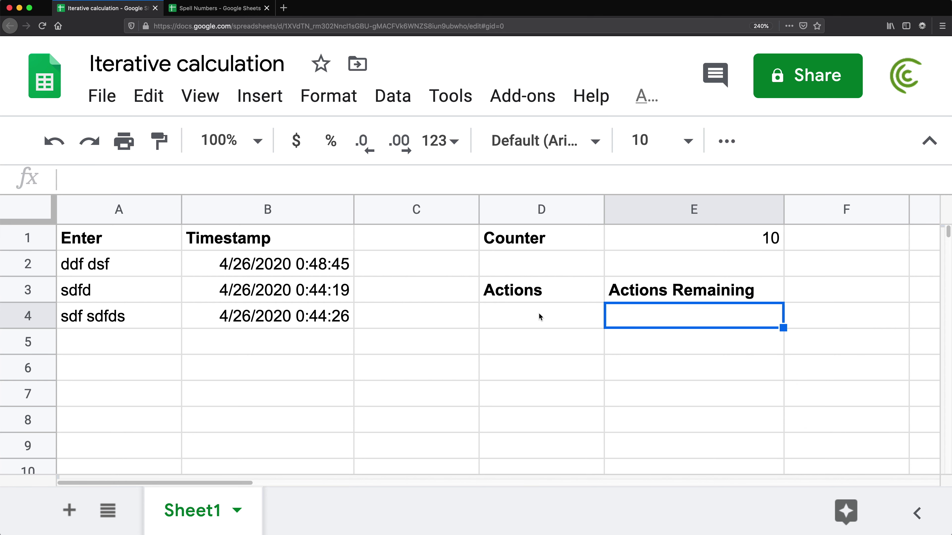
# Enter the formula =E1-D4 in E4 under Actions Remaining.
pyautogui.click(521, 319)
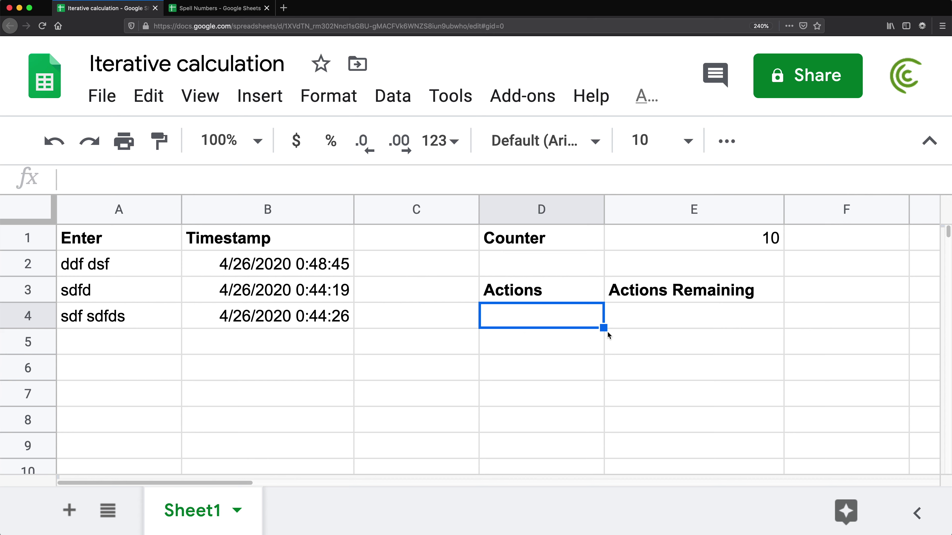
pyautogui.click(624, 321)
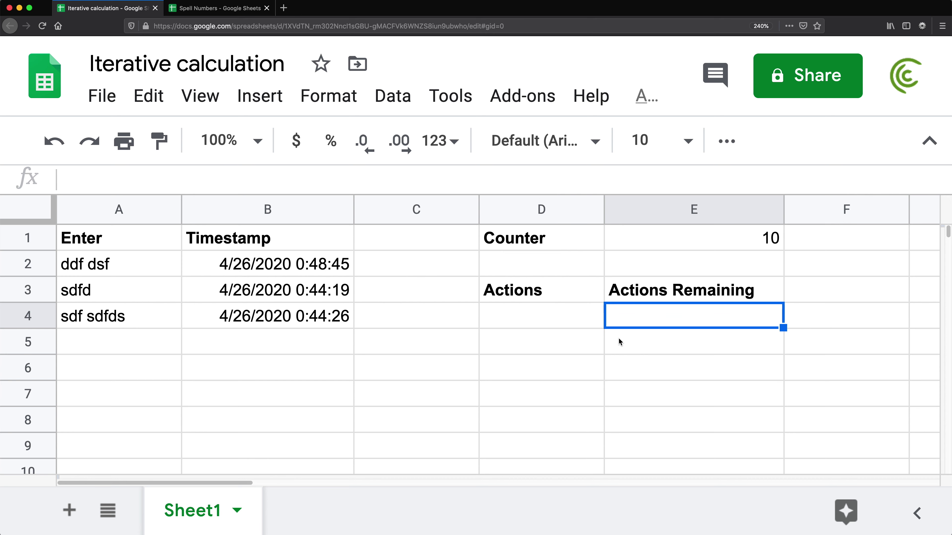
pyautogui.write('=')
pyautogui.click(689, 235)
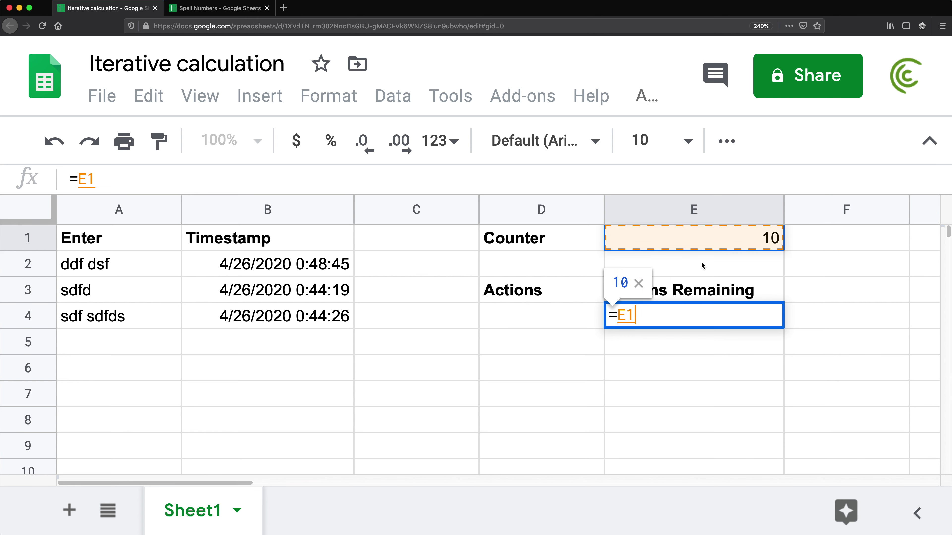
pyautogui.write('-')
pyautogui.click(549, 318)
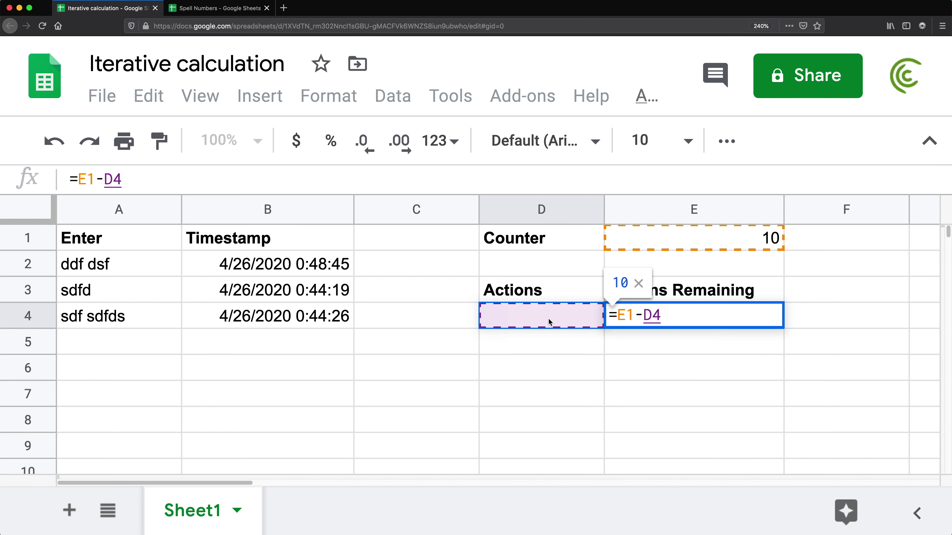
pyautogui.press('Return')
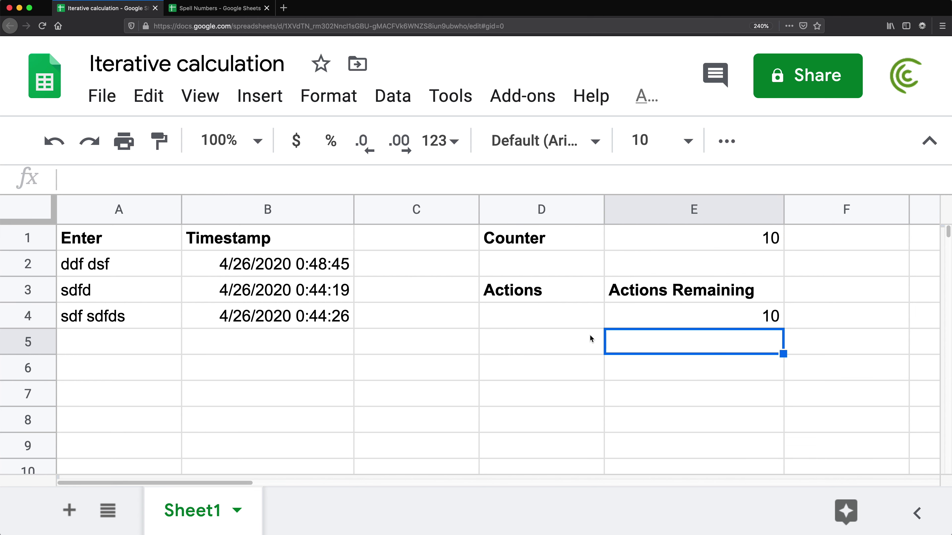
# Enter the formula =IF(E4=0,E1,D4+1) in D4 under Actions.
pyautogui.click(524, 318)
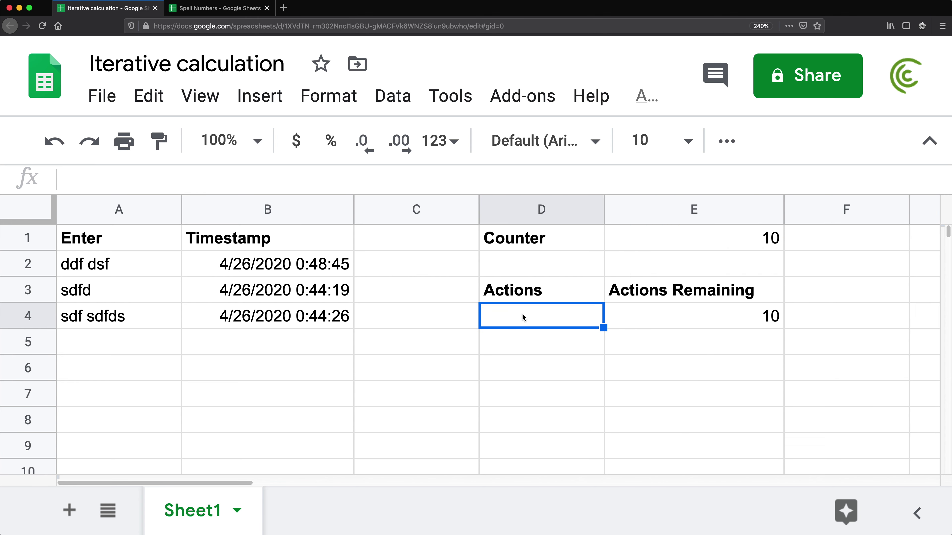
pyautogui.write('=IF(')
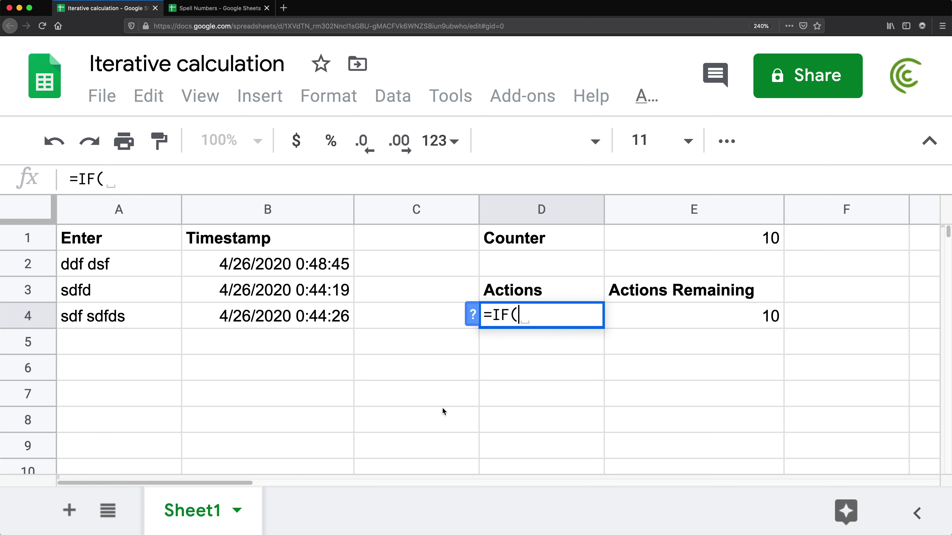
pyautogui.click(721, 323)
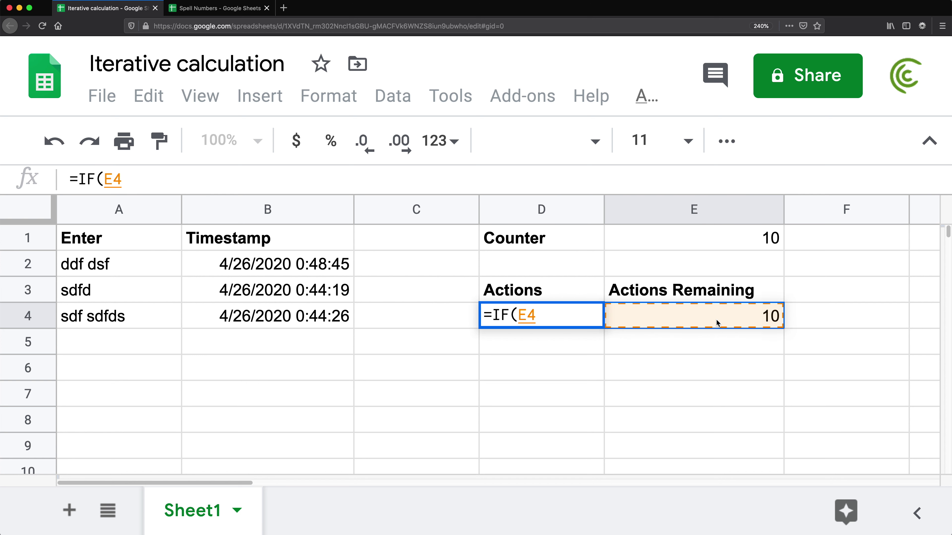
pyautogui.write('=0')
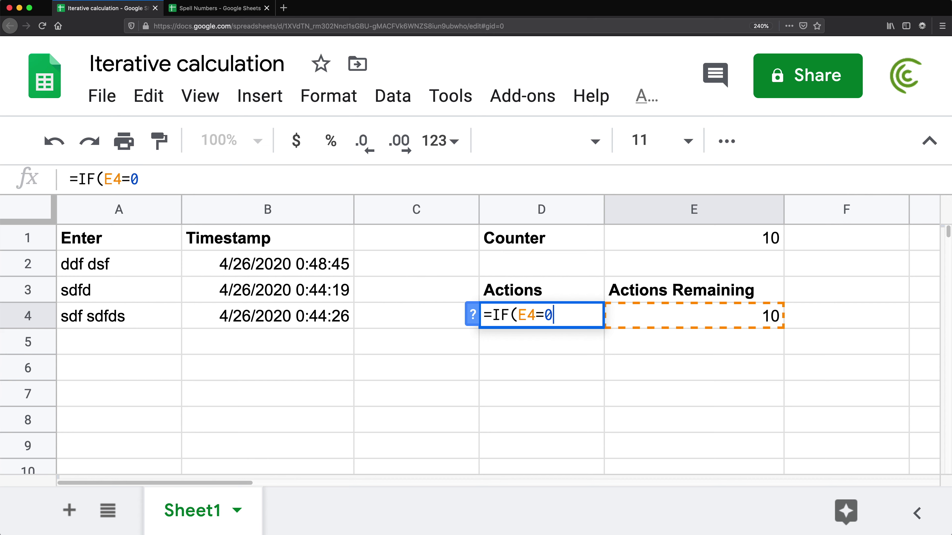
pyautogui.write(',')
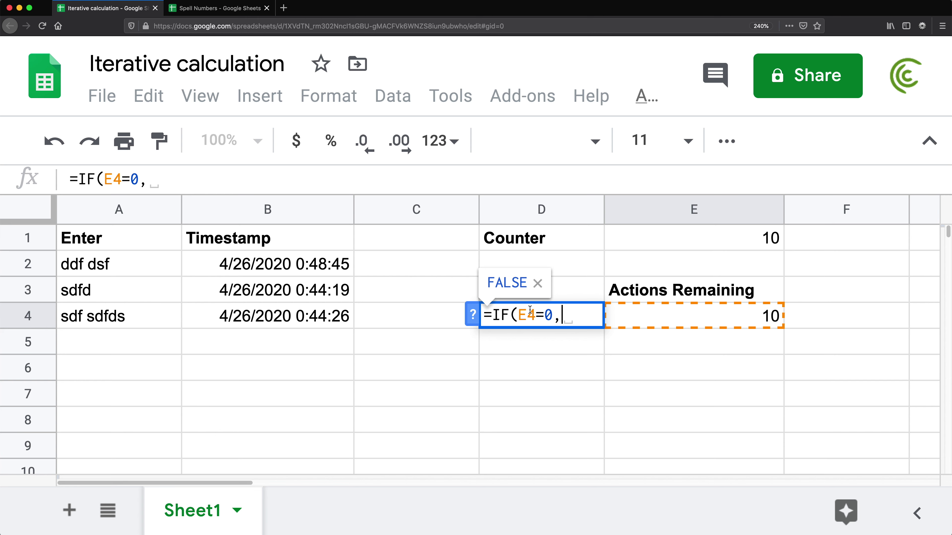
pyautogui.click(677, 245)
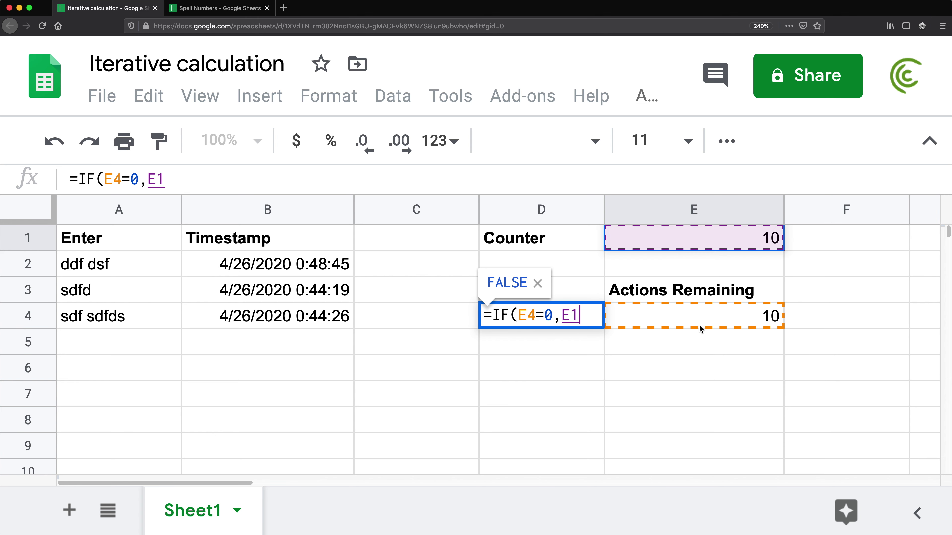
pyautogui.write(',')
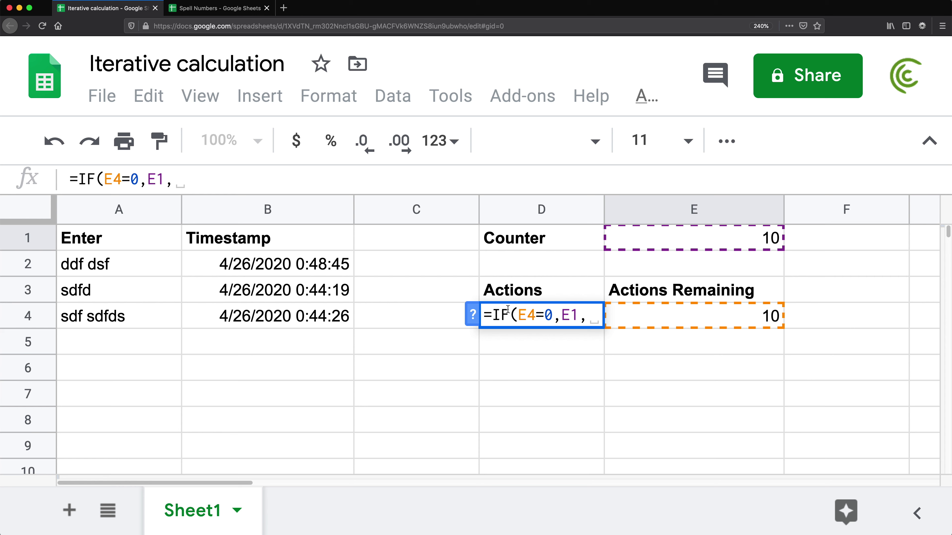
pyautogui.write('D4')
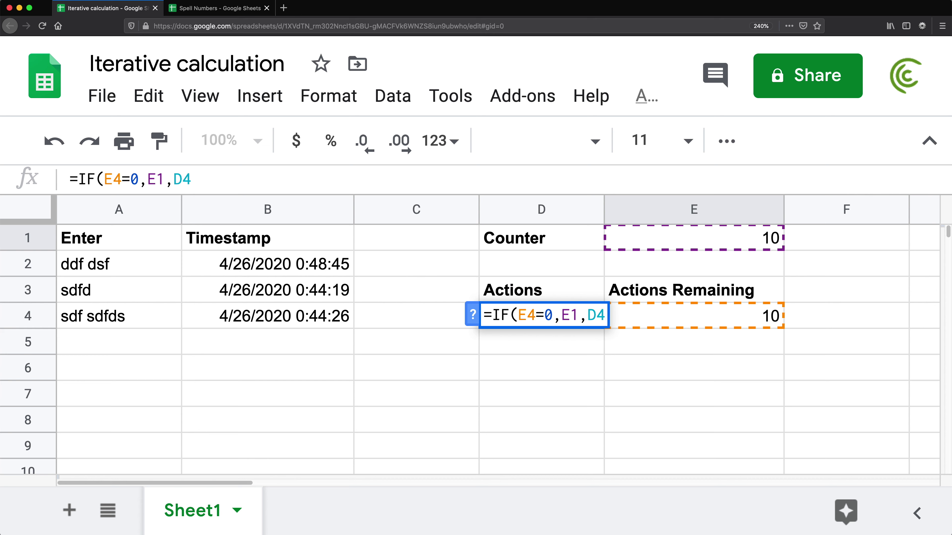
pyautogui.write('+1')
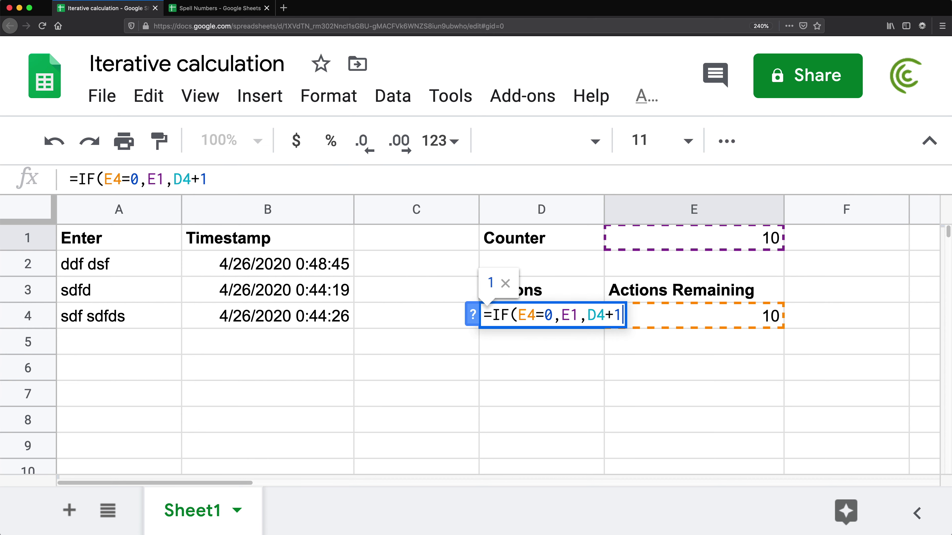
pyautogui.write(')')
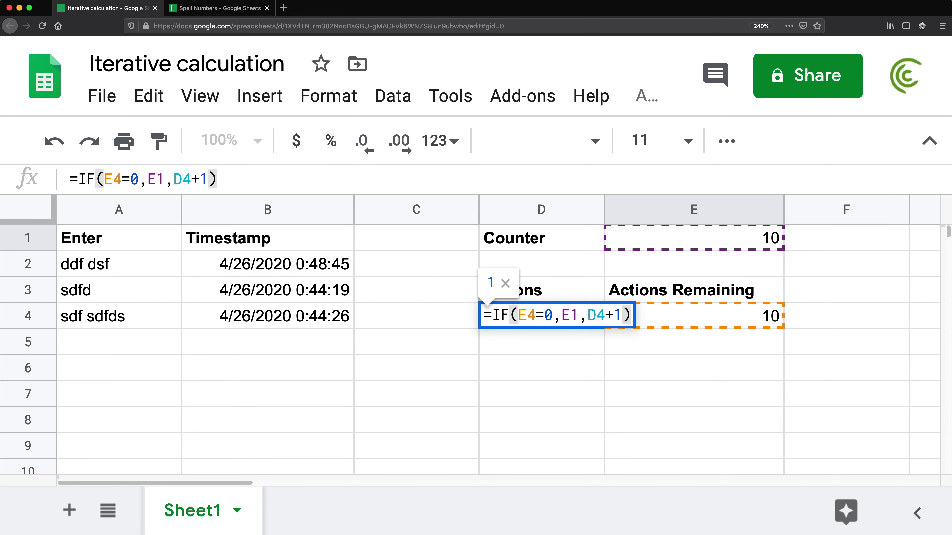
pyautogui.press('Return')
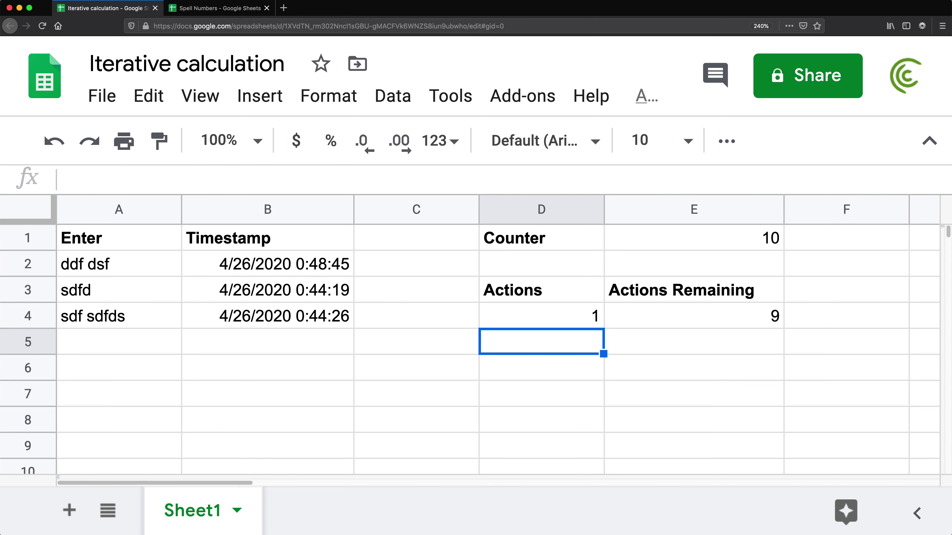
# Test the counter by entering dsf in D6 and D7 and df in E7, E8 and D8.
pyautogui.press('Down')
pyautogui.press('Up')
pyautogui.press('Down')
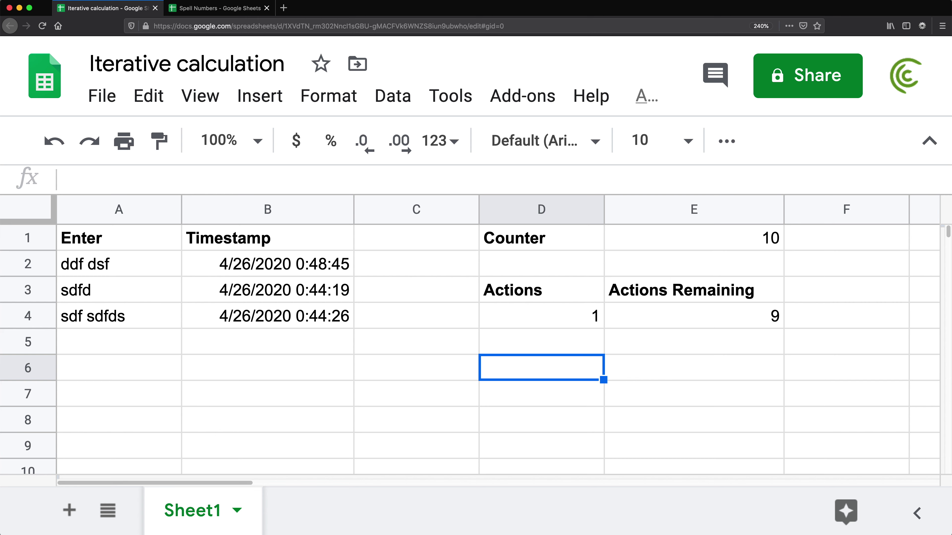
pyautogui.write('dsf')
pyautogui.press('Return')
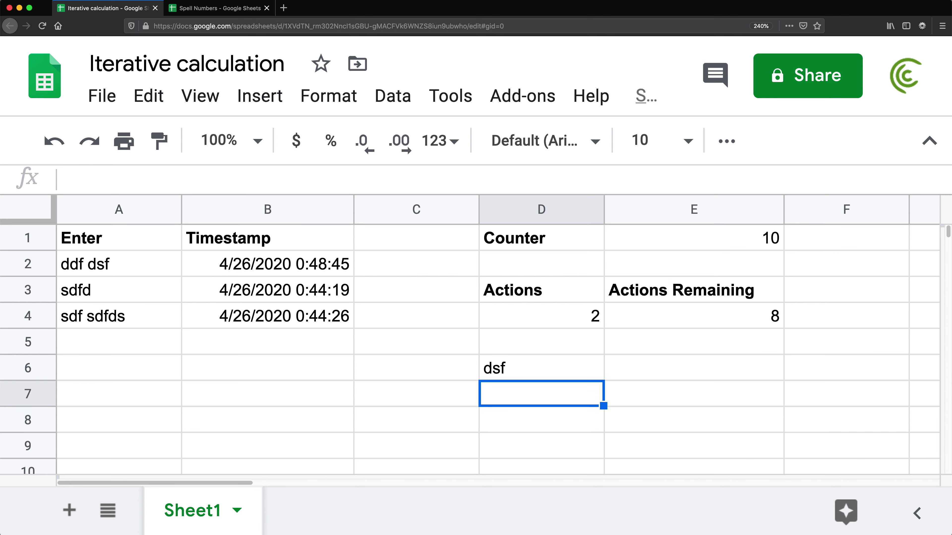
pyautogui.write('dsf')
pyautogui.press('Tab')
pyautogui.write('df')
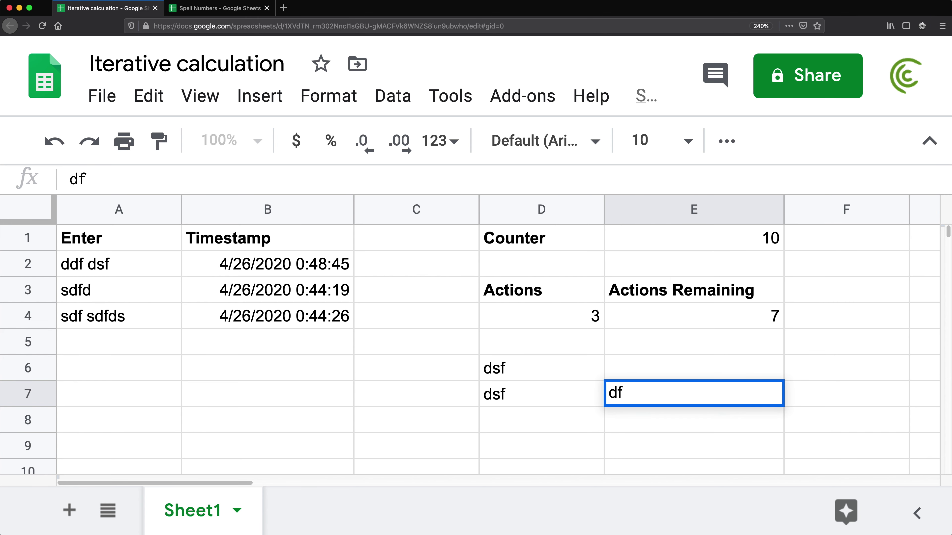
pyautogui.press('Return')
pyautogui.write('df')
pyautogui.hotkey('shift', 'Tab')
pyautogui.write('df')
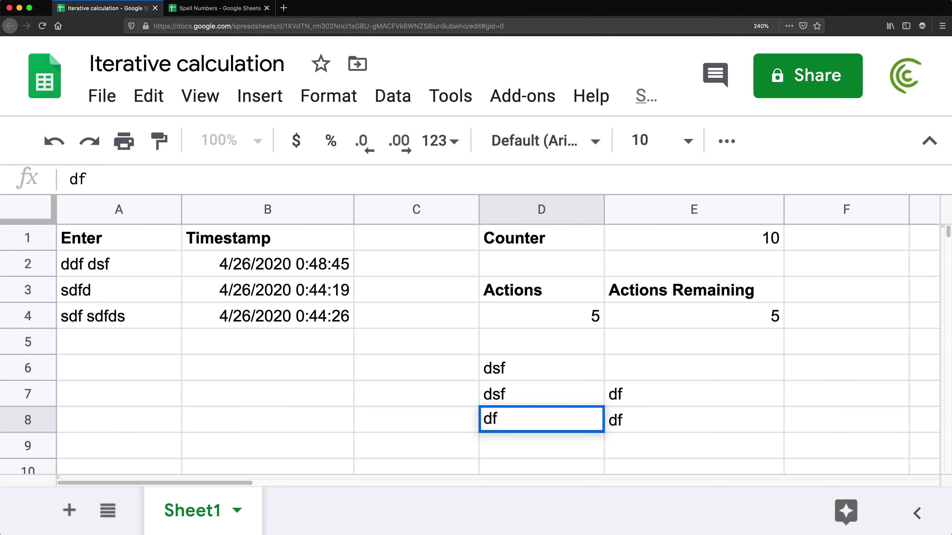
# Use up more actions by entering dsf in C8, df in C7, fgdg in D7 and fdg in D8.
pyautogui.press('Left')
pyautogui.write('dsf')
pyautogui.press('Up')
pyautogui.write('df')
pyautogui.press('Right')
pyautogui.write('fgdg')
pyautogui.press('Down')
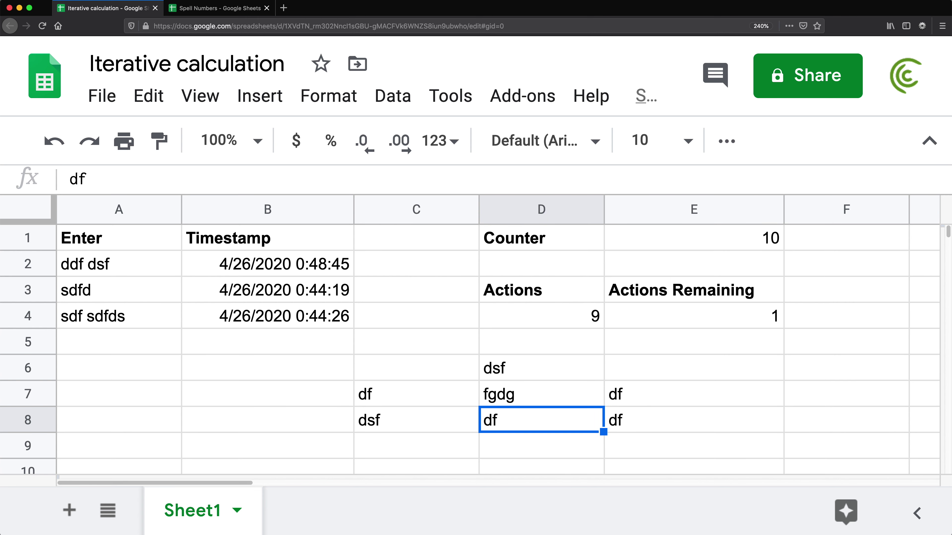
pyautogui.write('fdg')
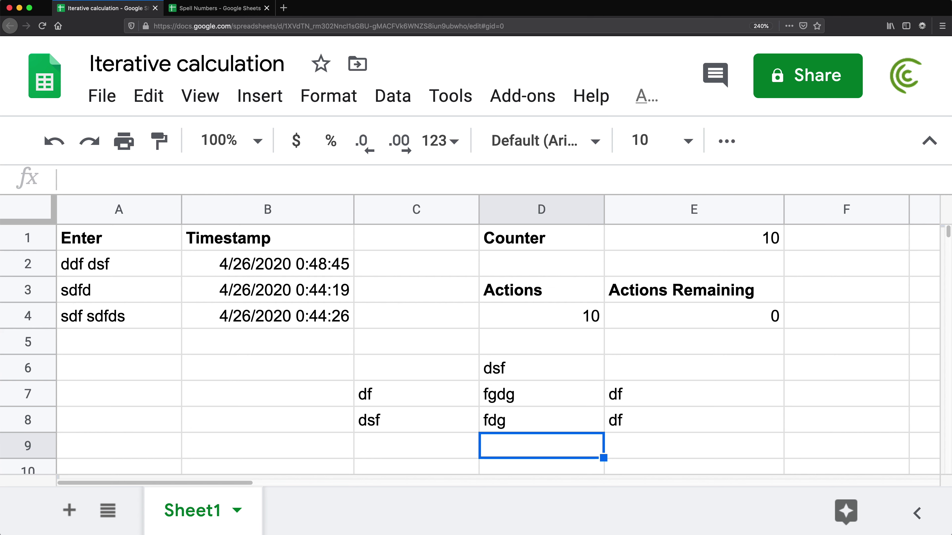
# Make further test edits by replacing D7 with fdg fdg and D6 with f fdg fdg.
pyautogui.press('Up')
pyautogui.press('Up')
pyautogui.write('fdg fdg')
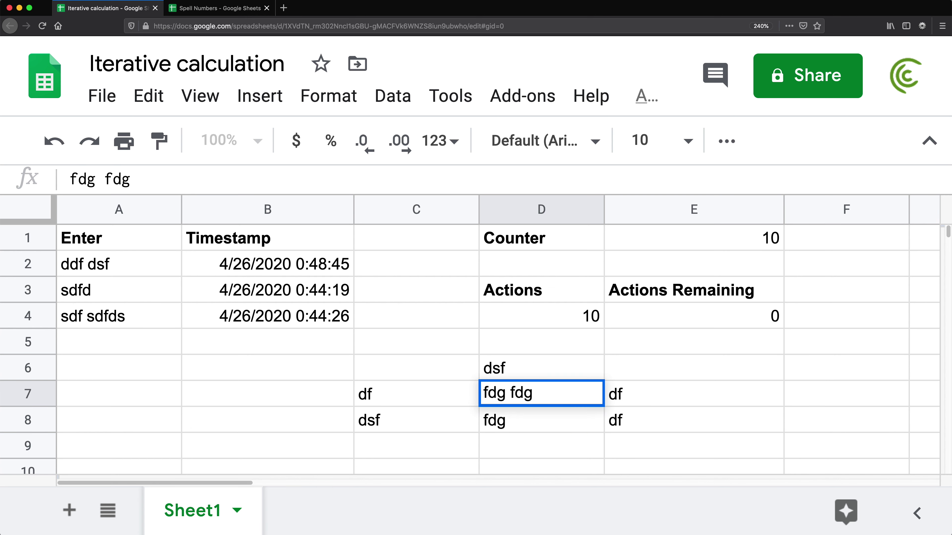
pyautogui.press('Return')
pyautogui.press('Up')
pyautogui.press('Up')
pyautogui.write('f fdg fdg')
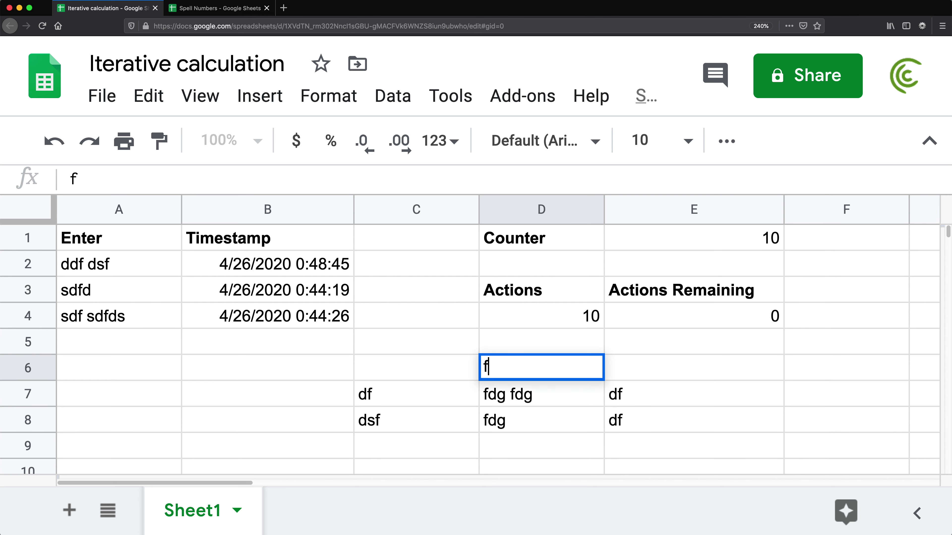
pyautogui.press('Return')
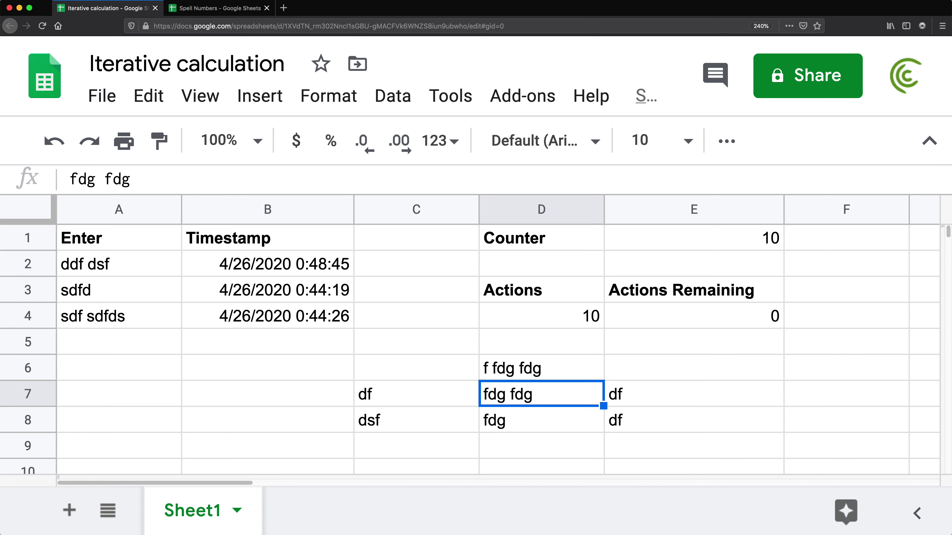
# Create a conditional format rule for E4 that applies when the value is equal to 0.
pyautogui.click(653, 321)
pyautogui.click(324, 102)
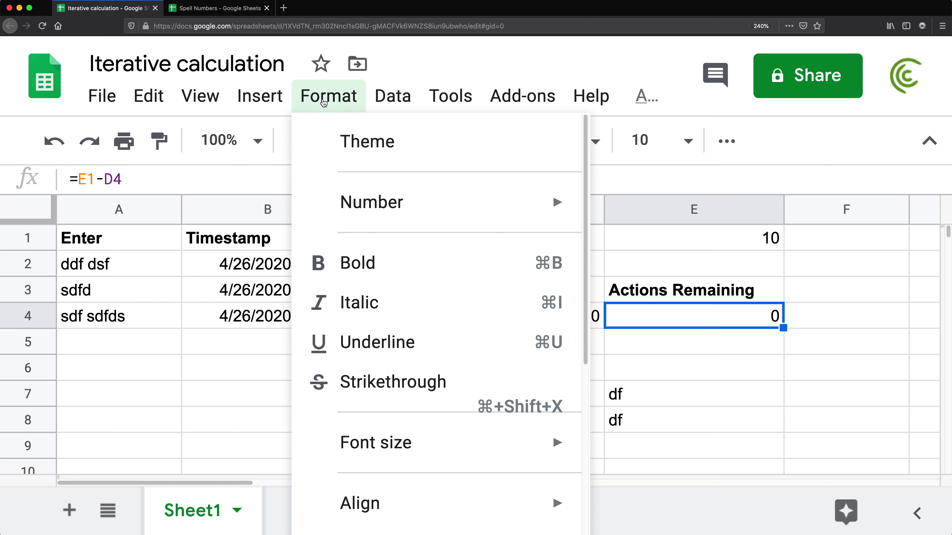
pyautogui.scroll(-5, 427, 416)
pyautogui.click(427, 429)
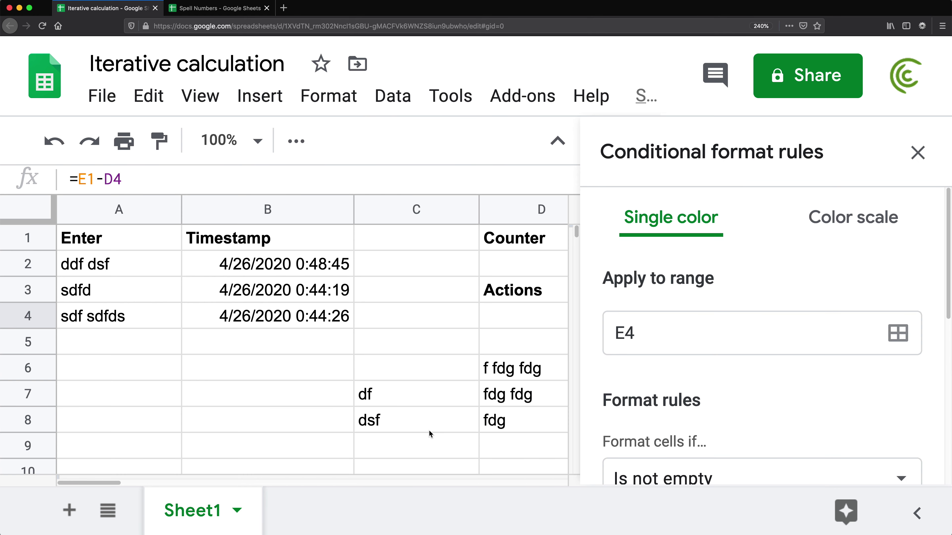
pyautogui.scroll(-8, 680, 338)
pyautogui.scroll(5, 684, 349)
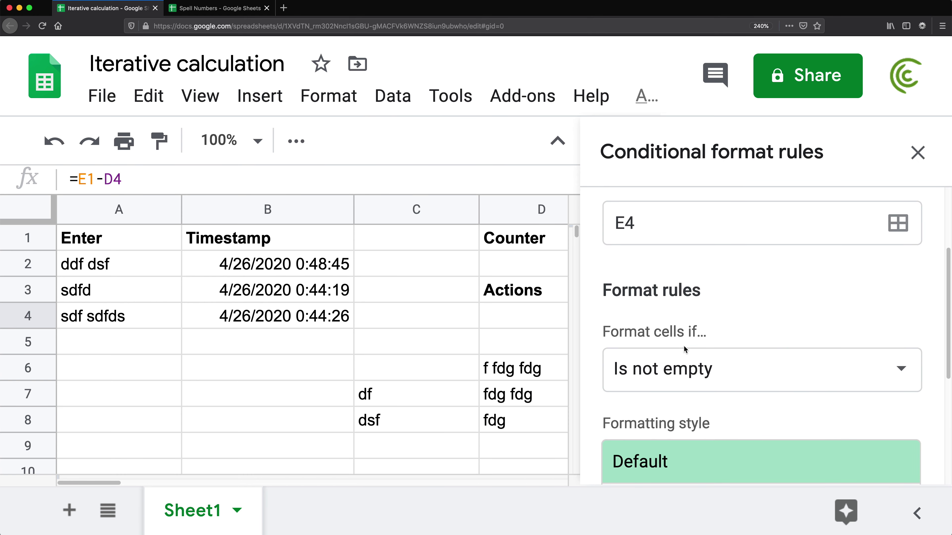
pyautogui.click(674, 367)
pyautogui.scroll(-5, 716, 413)
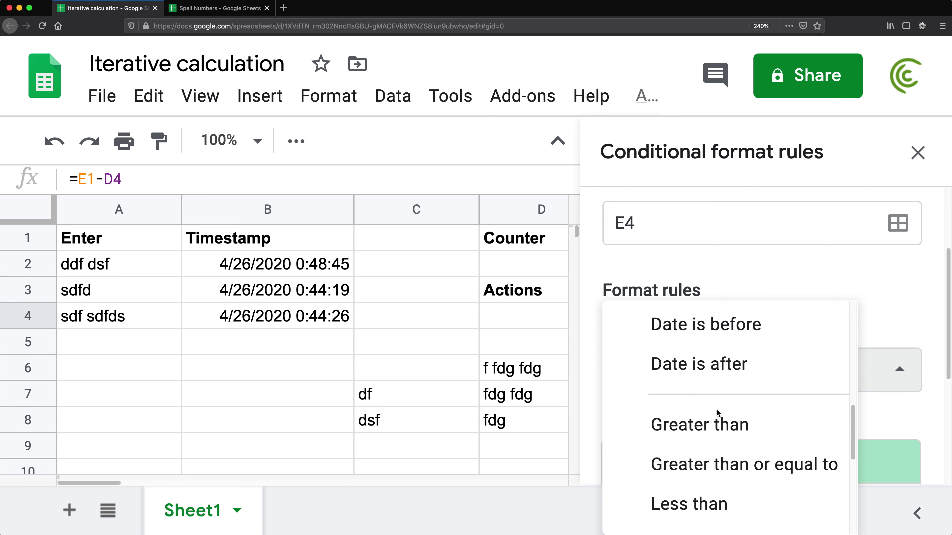
pyautogui.scroll(-5, 716, 412)
pyautogui.click(715, 403)
pyautogui.click(742, 437)
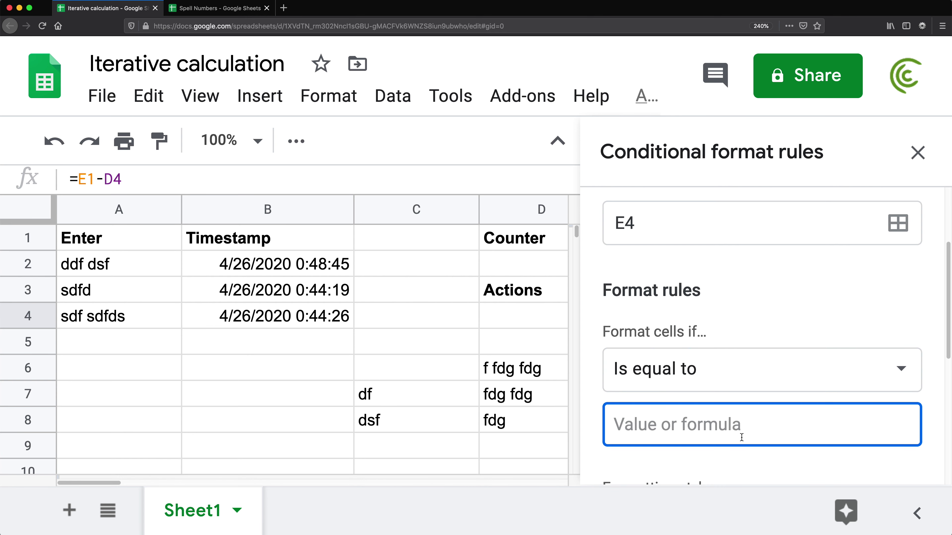
pyautogui.write('0')
# Set the rule's fill colour to red and save the rule.
pyautogui.scroll(-3, 788, 300)
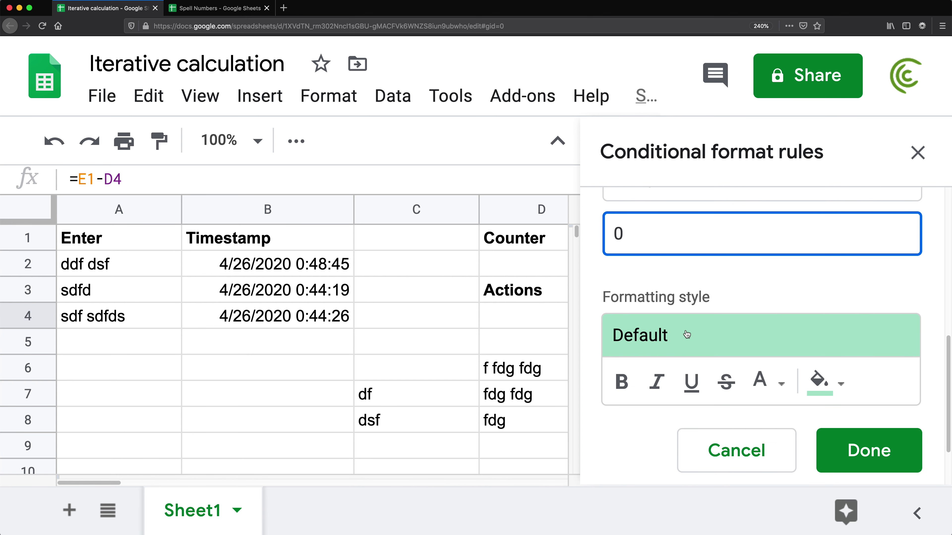
pyautogui.click(821, 382)
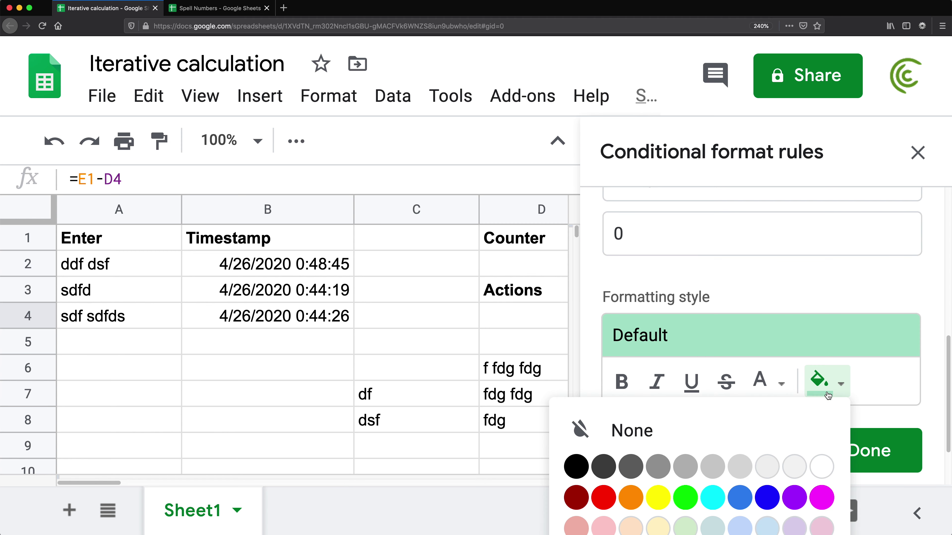
pyautogui.click(604, 509)
pyautogui.click(853, 464)
# Reset the counter by copying D4's formula, clearing the cell and re-entering =IF(E4=0,E1,D4+1).
pyautogui.doubleClick(554, 318)
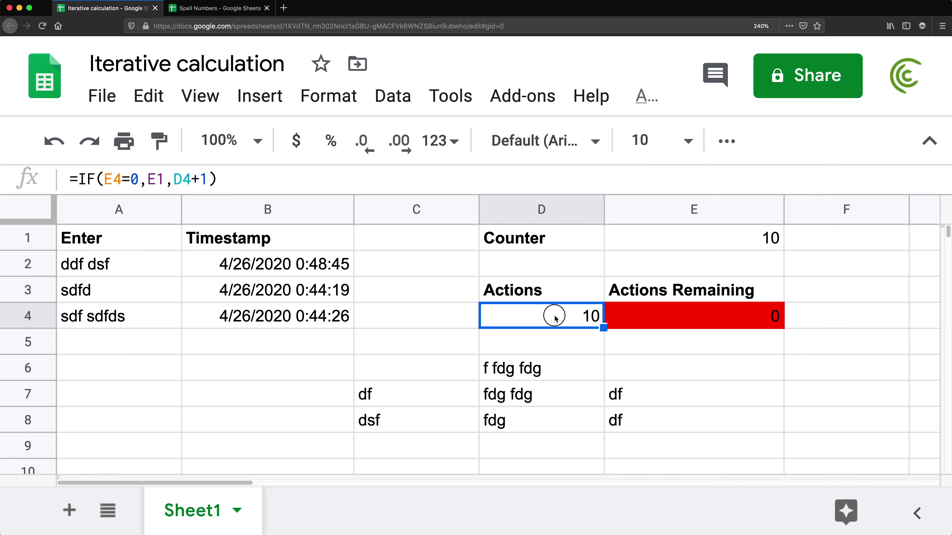
pyautogui.moveTo(484, 317); pyautogui.dragTo(675, 321)
pyautogui.hotkey('ctrl', 'c')
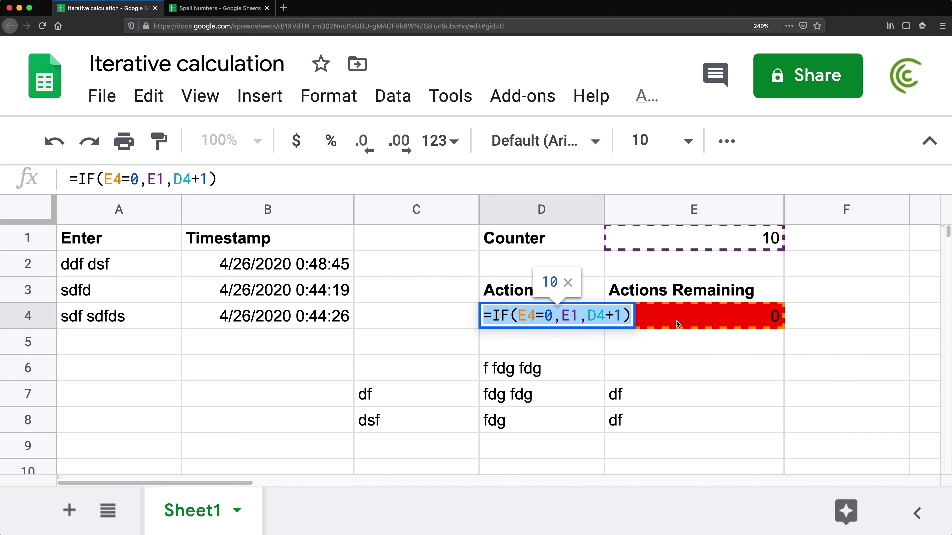
pyautogui.press('BackSpace')
pyautogui.press('Return')
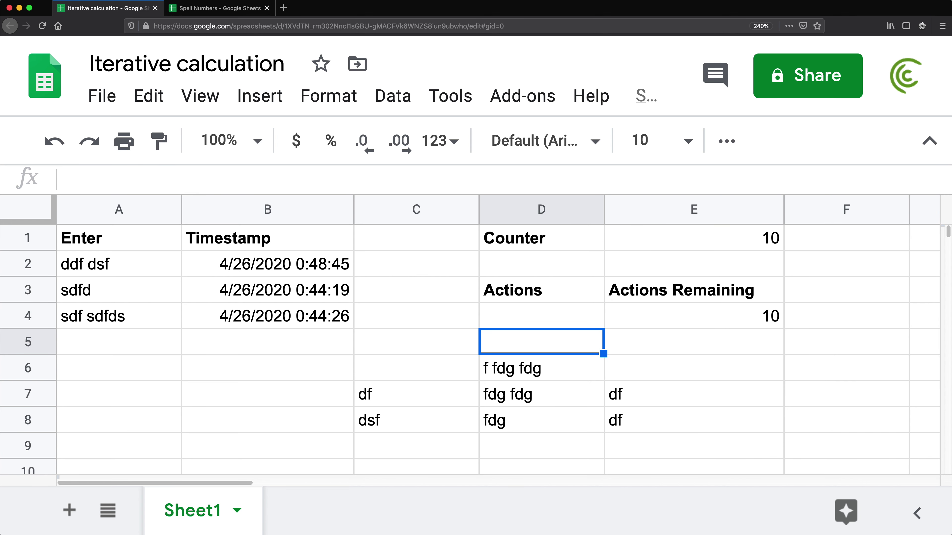
pyautogui.doubleClick(551, 318)
pyautogui.hotkey('ctrl', 'v')
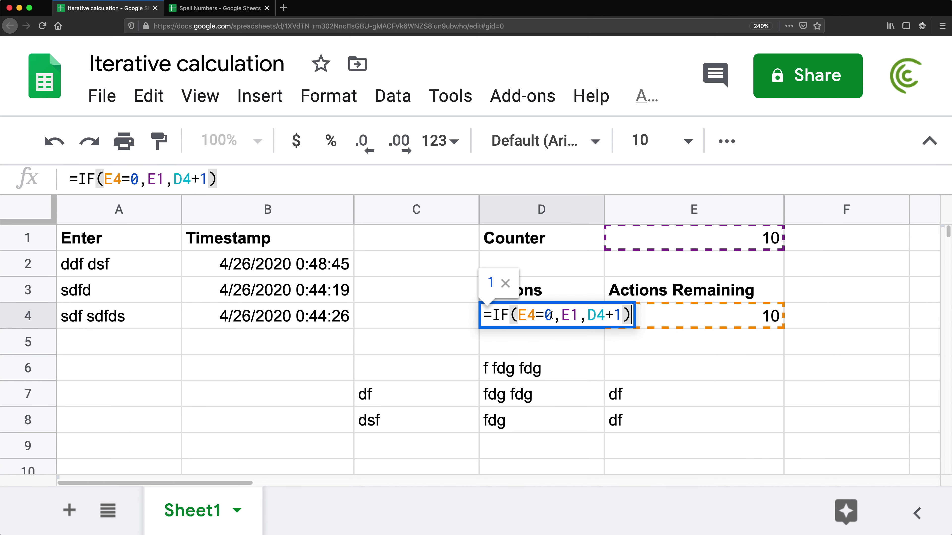
pyautogui.press('Return')
# Run the counter again by replacing the sample text in D6 and C7:E8 with sdf, dsf and gfd.
pyautogui.press('Down')
pyautogui.write('sdf')
pyautogui.press('Down')
pyautogui.write('sdf')
pyautogui.press('Down')
pyautogui.write('dsf')
pyautogui.press('Right')
pyautogui.write('dsf')
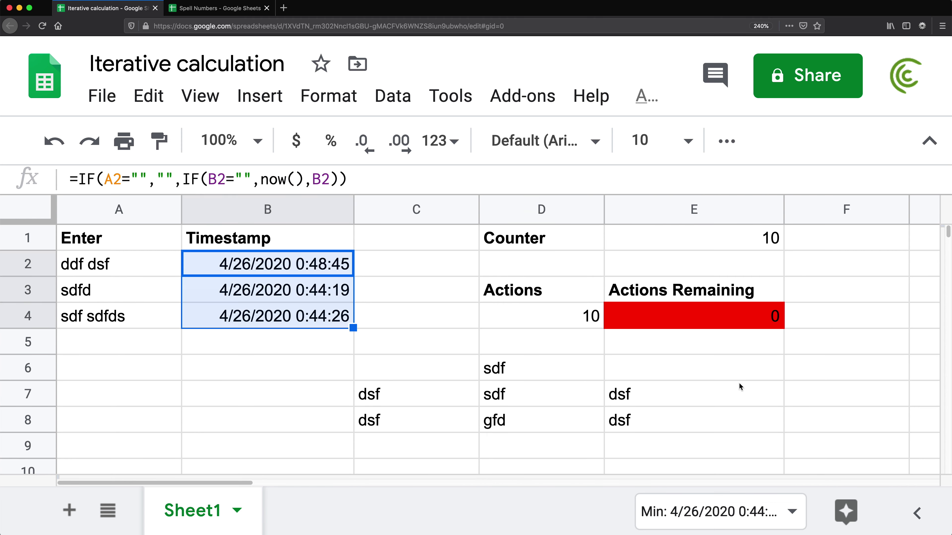
pyautogui.click(746, 386)
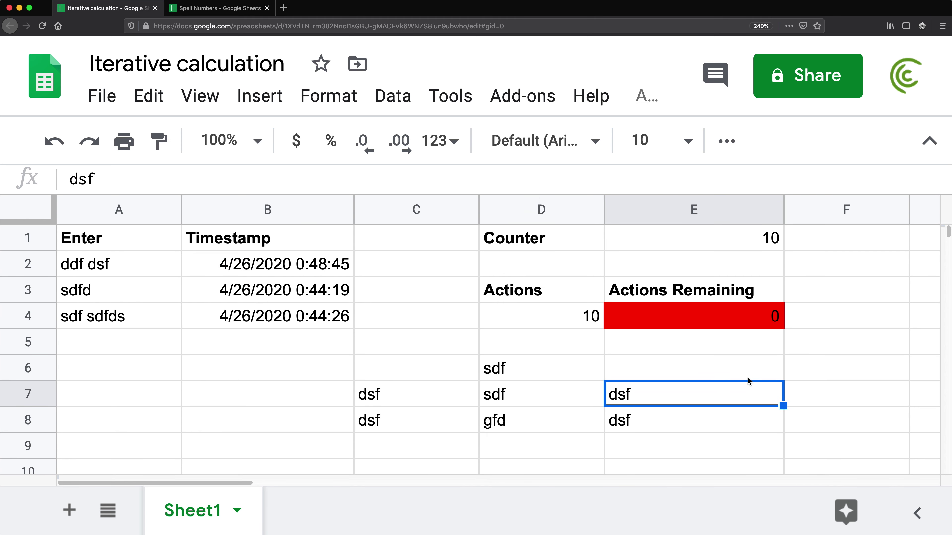